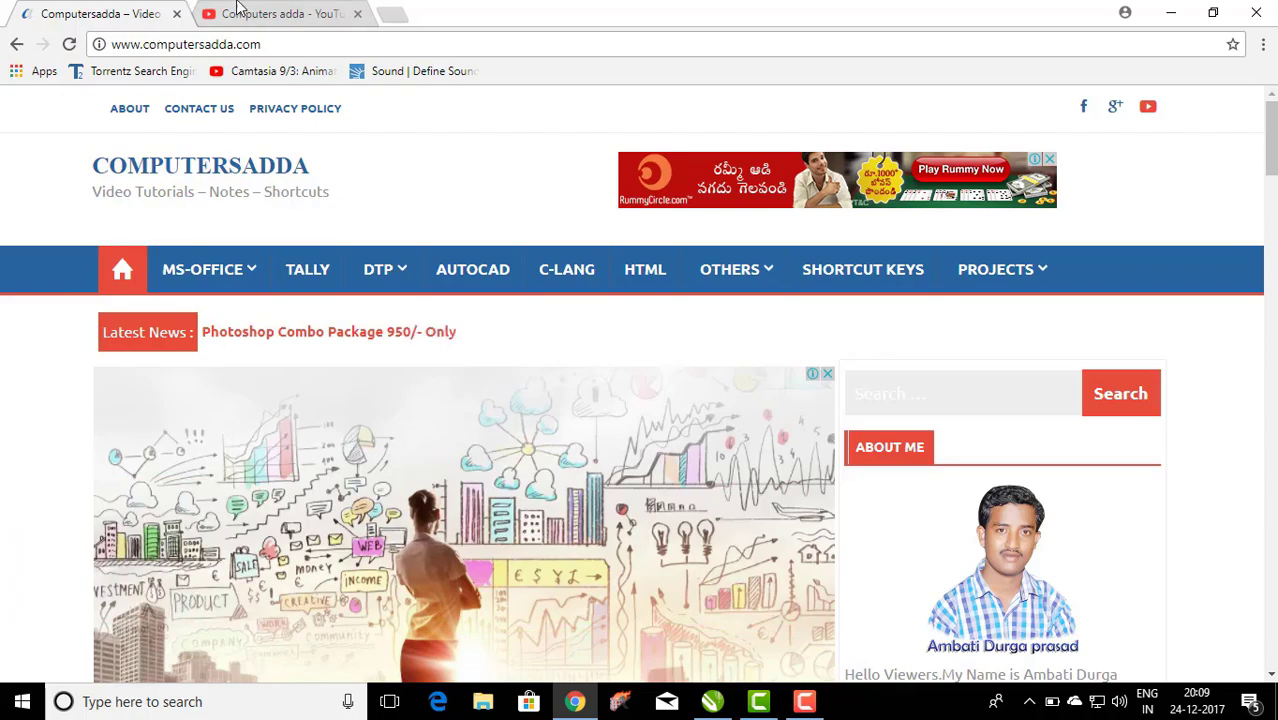
Switch Chrome to the 'Computers adda - YouTube' tab.
{"action": "left_click", "coordinate": [238, 8]}
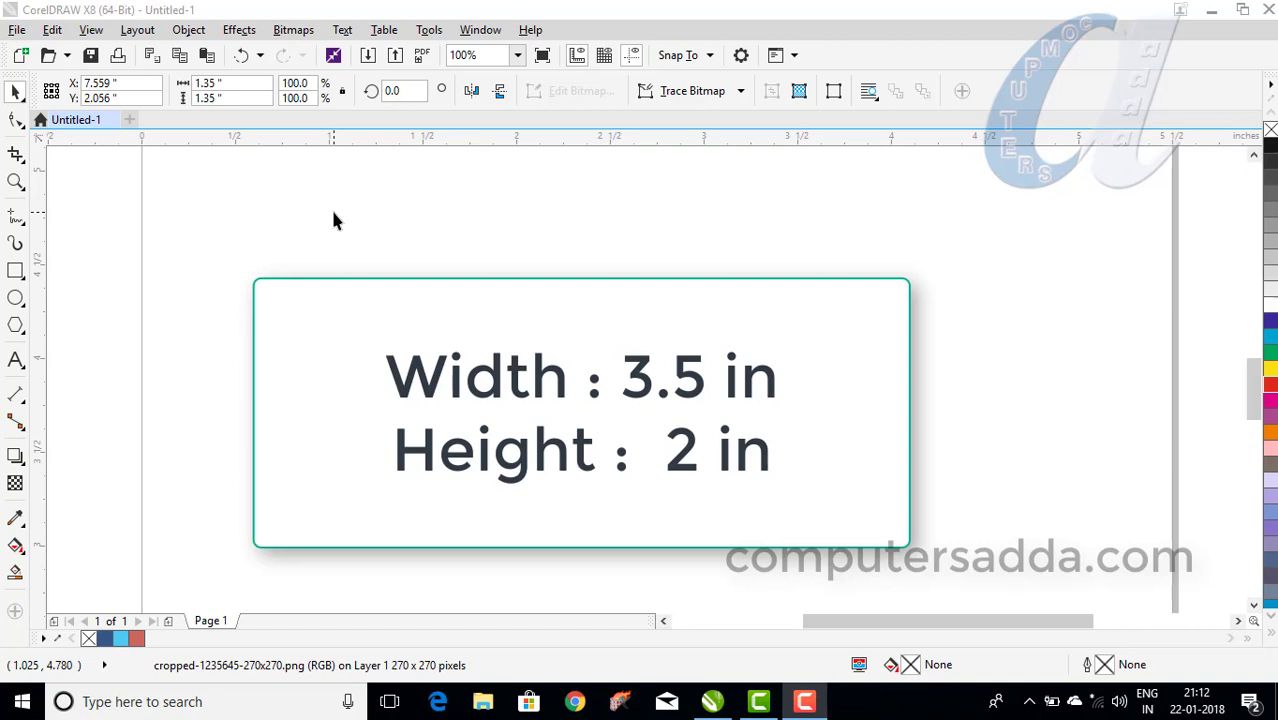
Draw the card's base rectangle and size it to 3.5 × 2.0 inches.
{"action": "left_click", "coordinate": [15, 271]}
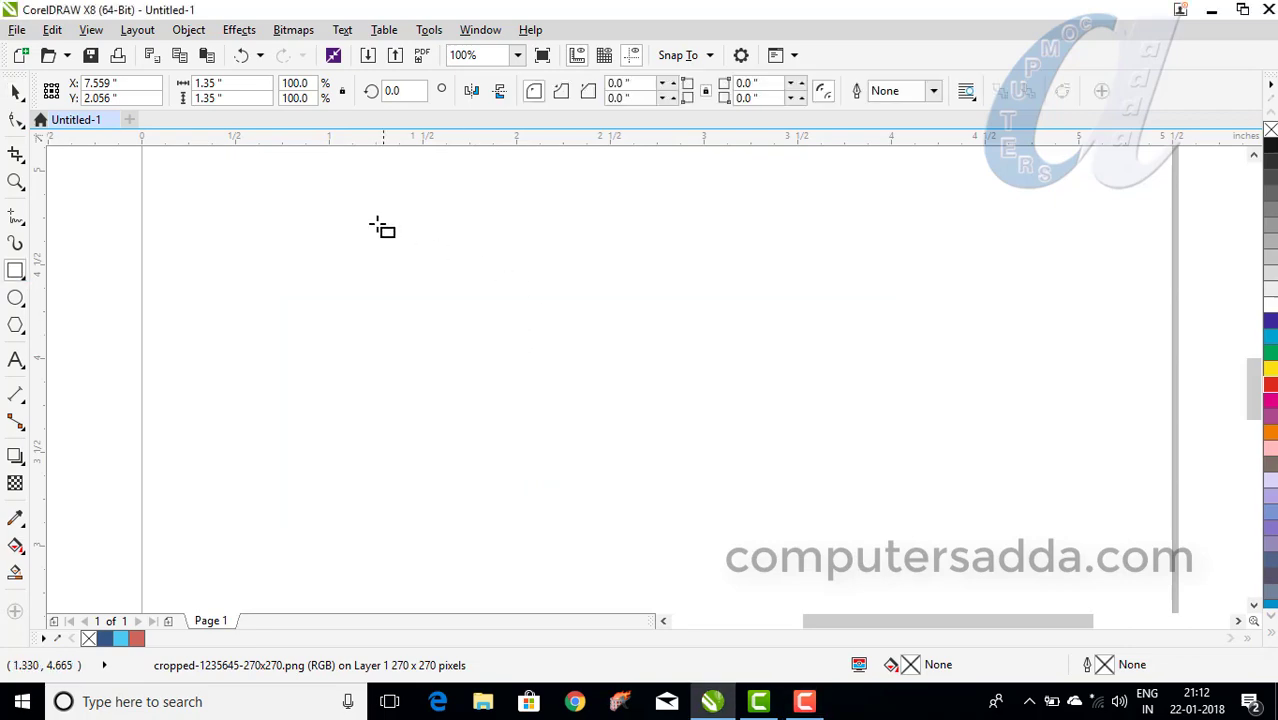
{"action": "left_click_drag", "start_coordinate": [377, 224], "coordinate": [924, 544]}
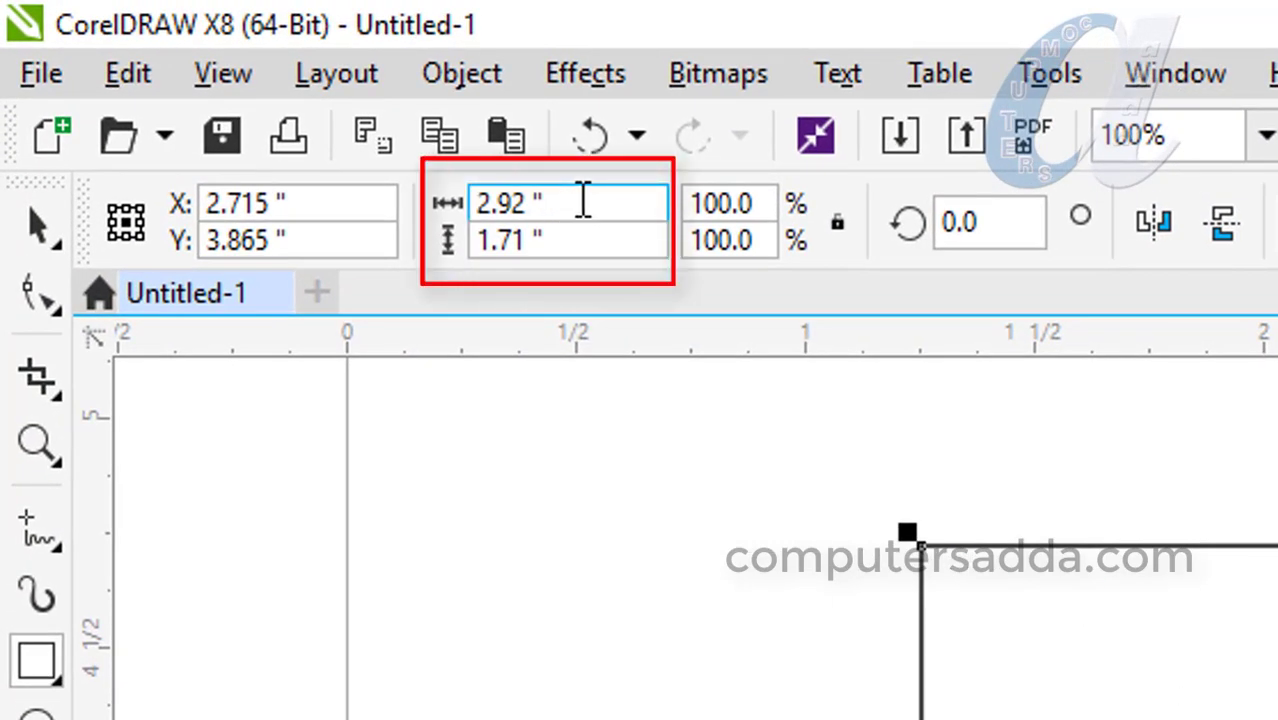
{"action": "left_click_drag", "start_coordinate": [582, 201], "coordinate": [472, 200]}
{"action": "type", "text": "3.5"}
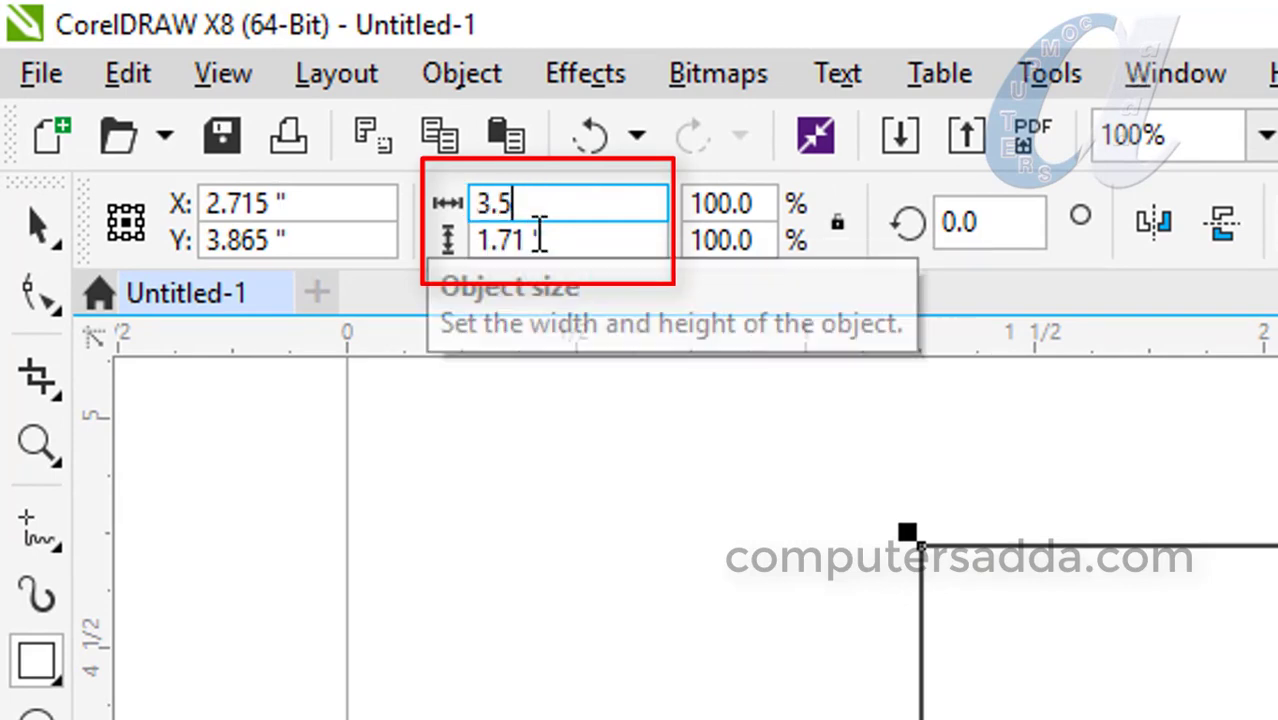
{"action": "key", "text": "Tab"}
{"action": "type", "text": "2"}
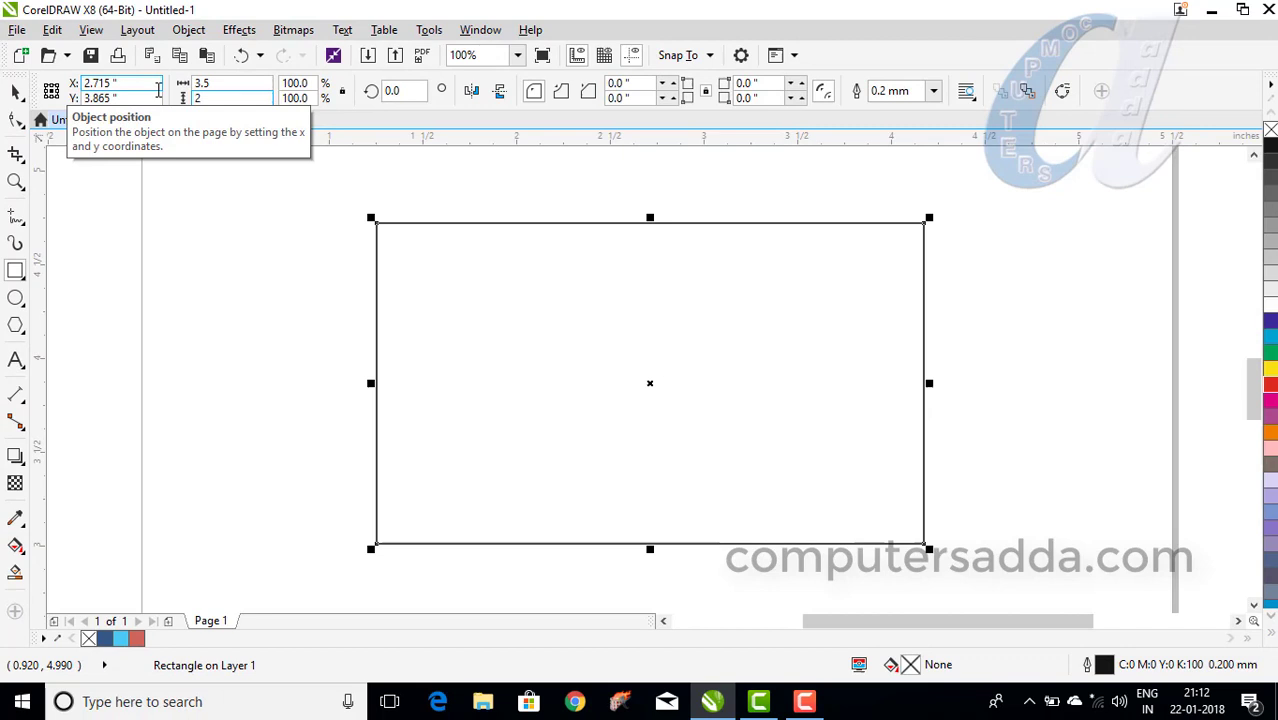
{"action": "key", "text": "Return"}
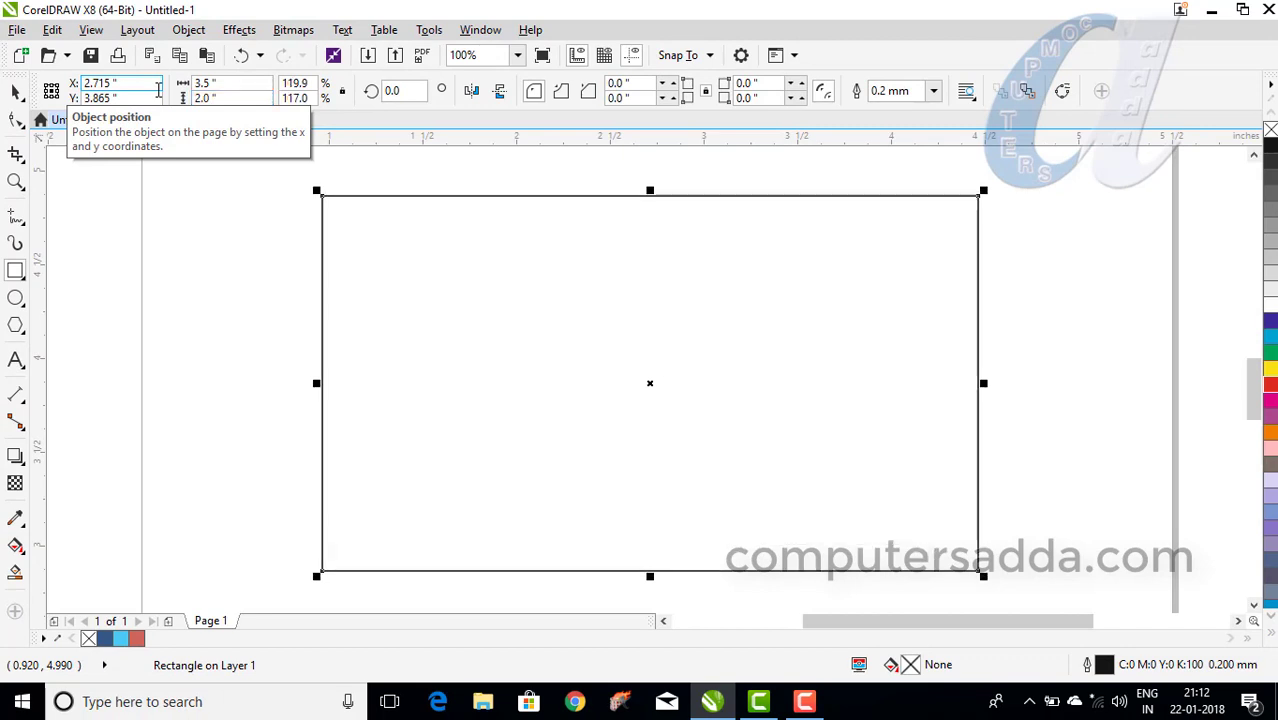
{"action": "scroll", "coordinate": [213, 272], "scroll_direction": "down", "scroll_amount": 2}
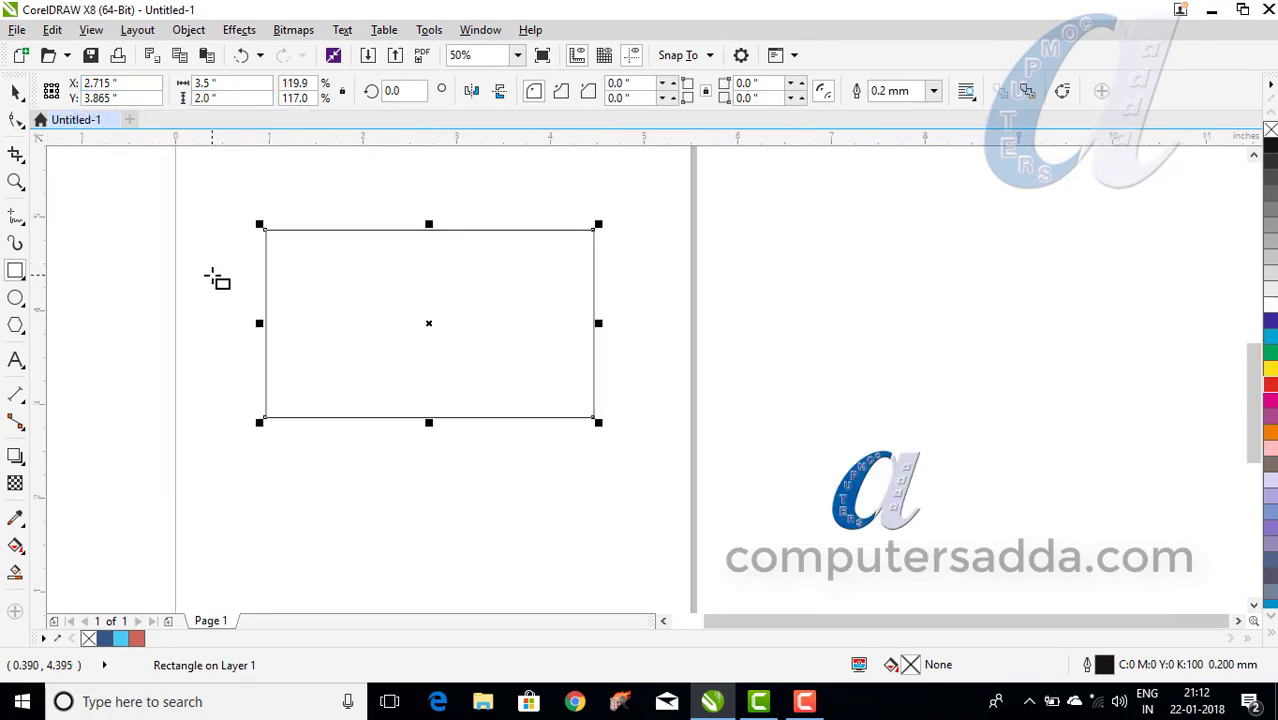
{"action": "scroll", "coordinate": [213, 272], "scroll_direction": "up", "scroll_amount": 2}
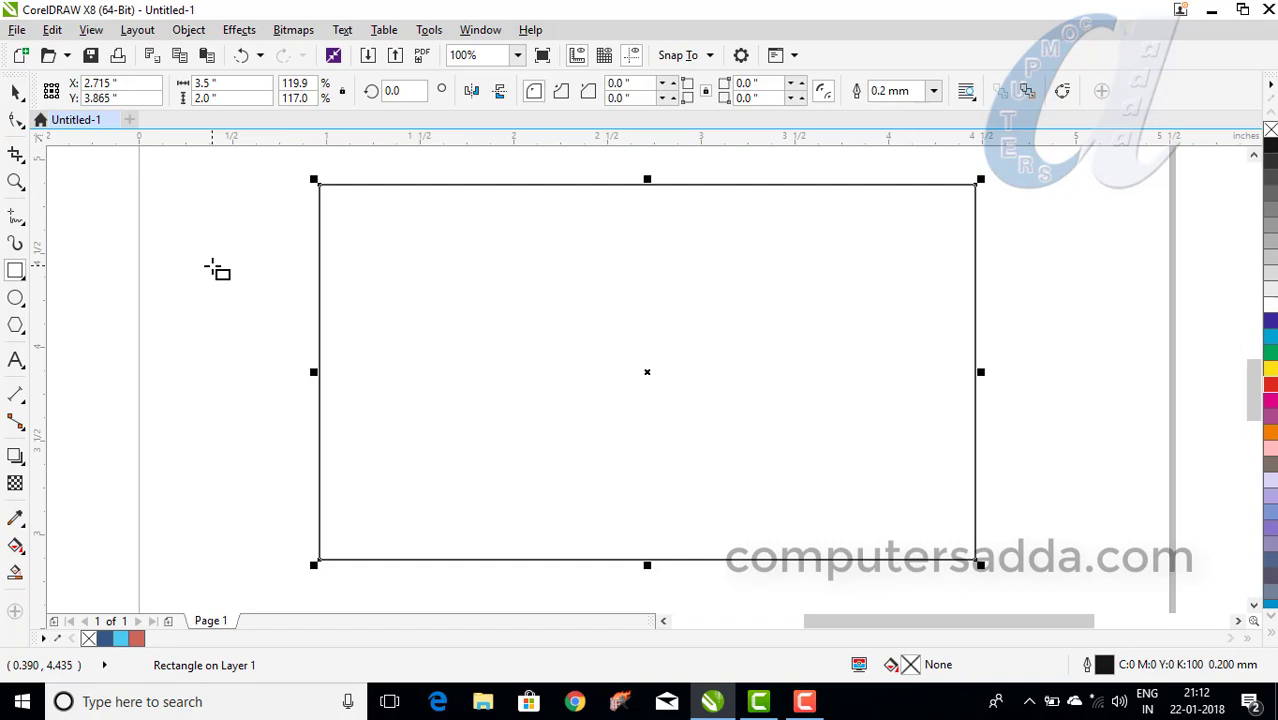
{"action": "scroll", "coordinate": [213, 272], "scroll_direction": "down", "scroll_amount": 2}
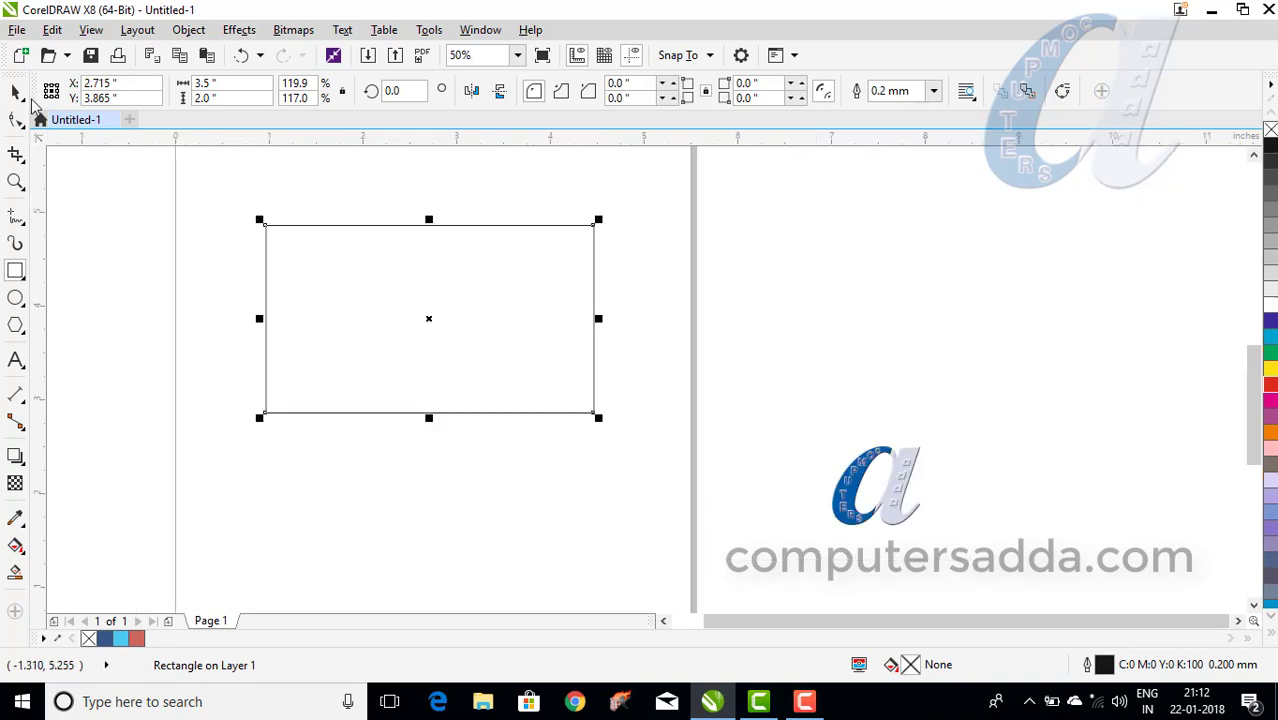
Move the logo bitmap aside and fill the card rectangle white.
{"action": "left_click", "coordinate": [16, 92]}
{"action": "left_click_drag", "start_coordinate": [852, 472], "coordinate": [792, 318]}
{"action": "scroll", "coordinate": [339, 270], "scroll_direction": "up", "scroll_amount": 2}
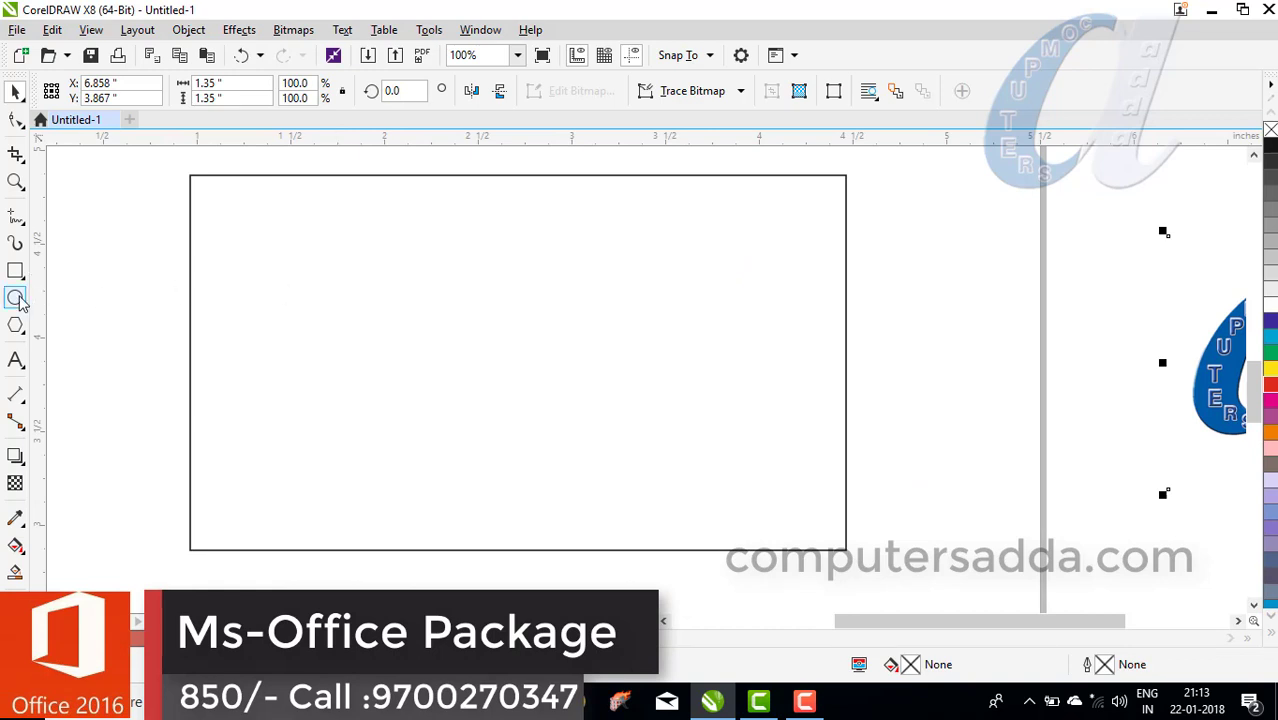
{"action": "left_click", "coordinate": [405, 177]}
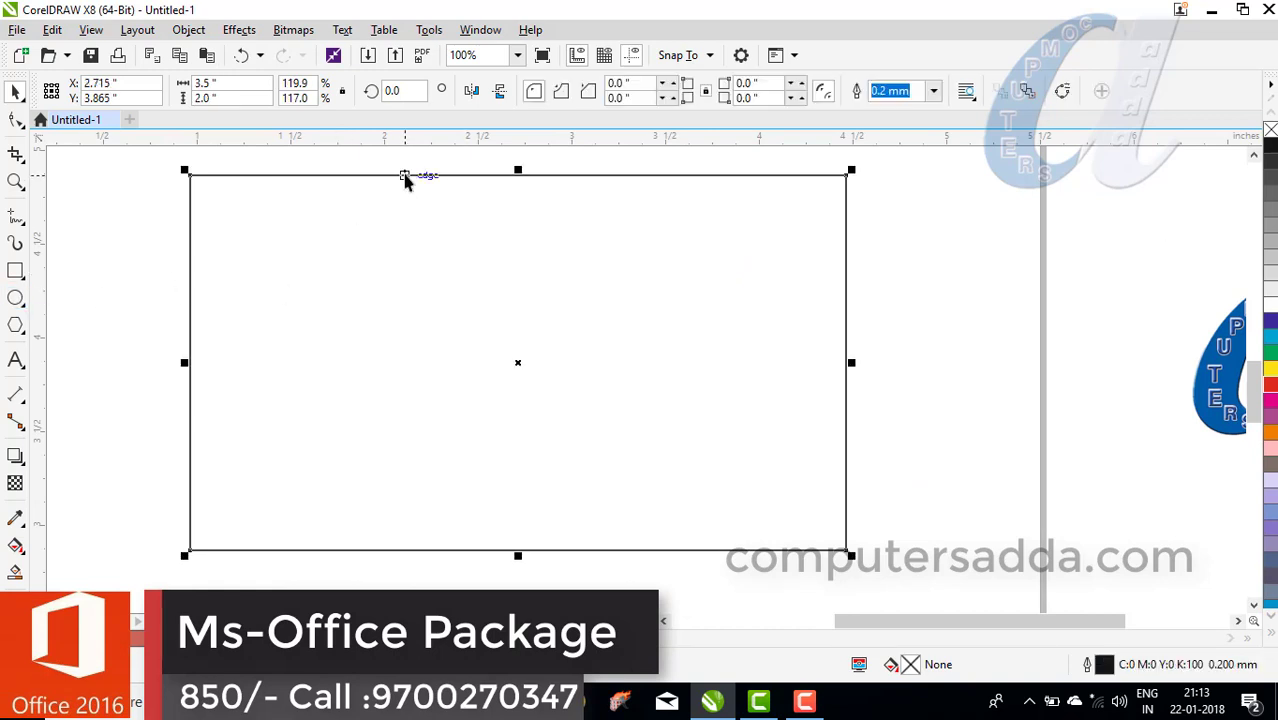
{"action": "left_click", "coordinate": [1271, 309]}
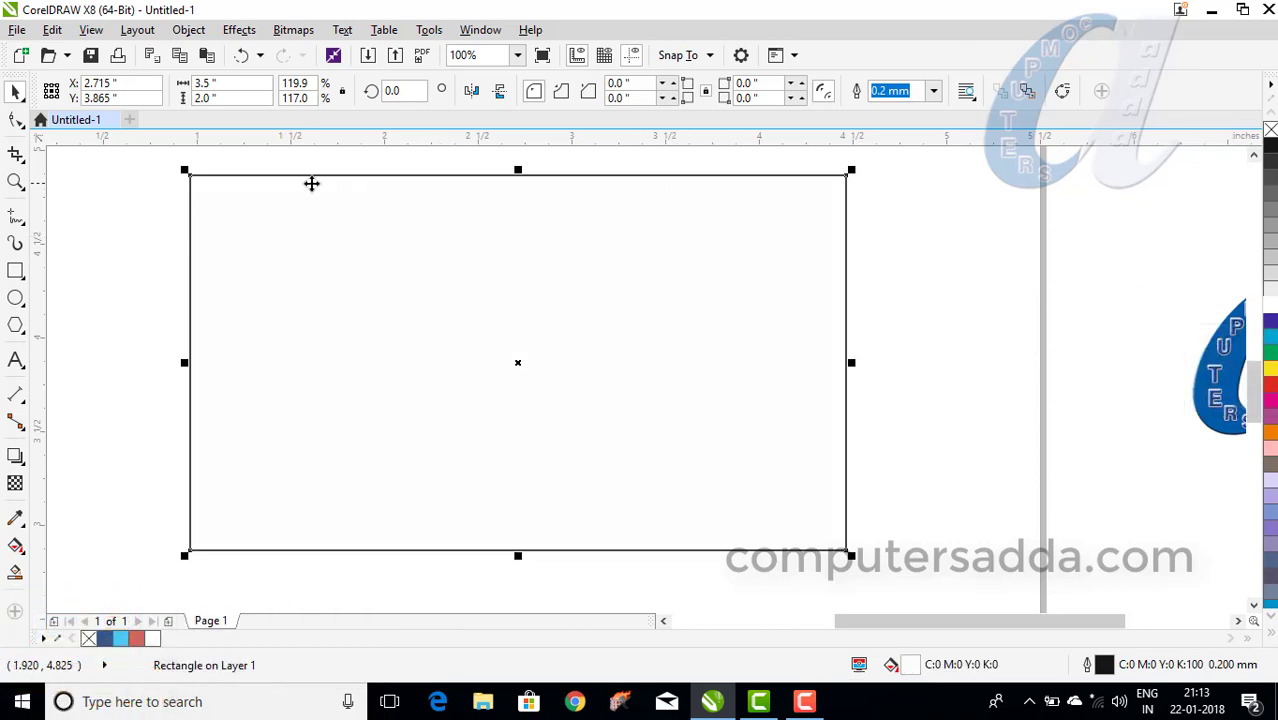
Draw a 0.72-inch perfect circle and place it in the card's upper-left area.
{"action": "left_click", "coordinate": [16, 298]}
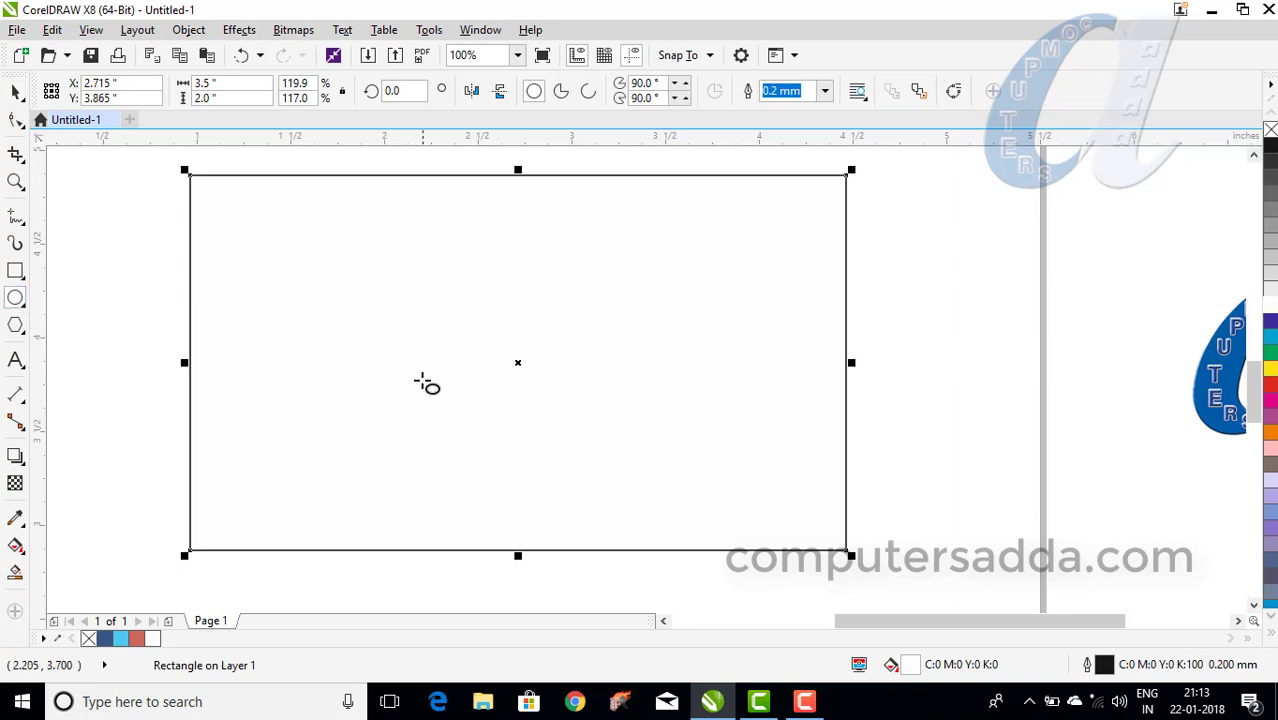
{"action": "key", "text": "ctrl"}
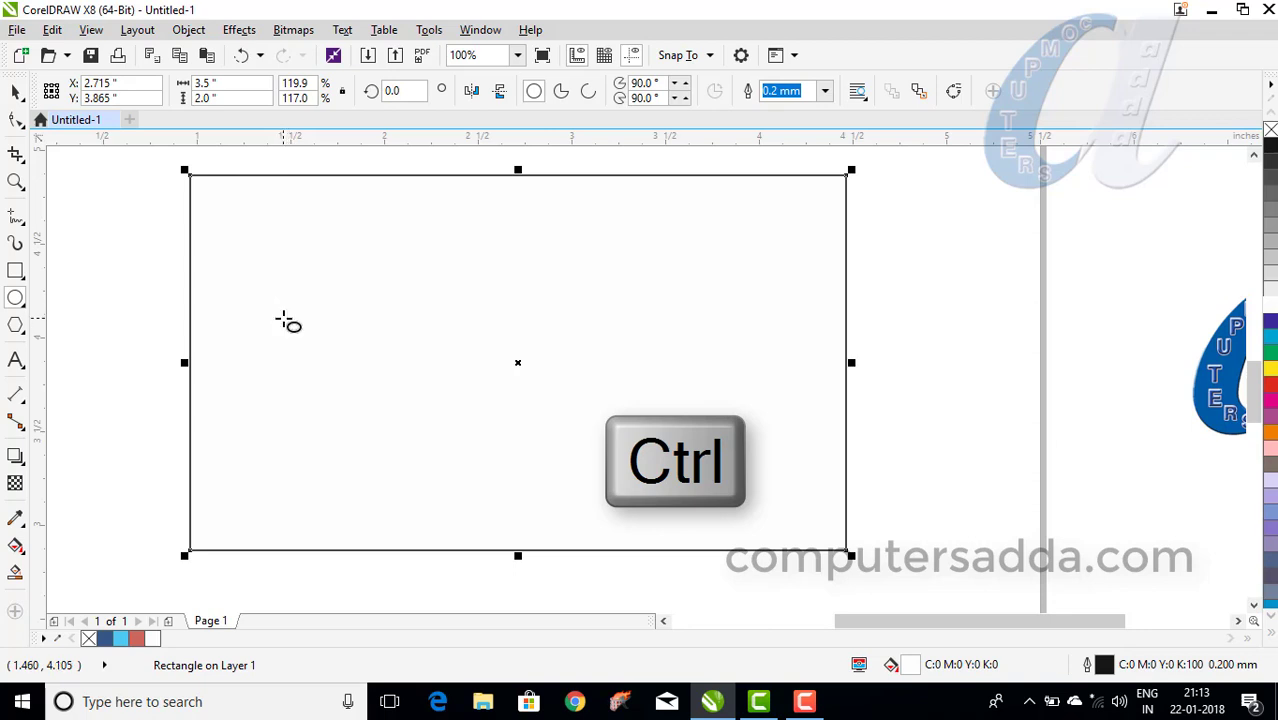
{"action": "mouse_move", "coordinate": [279, 309]}
{"action": "left_mouse_down"}
{"action": "mouse_move", "coordinate": [387, 447]}
{"action": "mouse_move", "coordinate": [379, 434]}
{"action": "mouse_move", "coordinate": [400, 430]}
{"action": "left_mouse_up"}
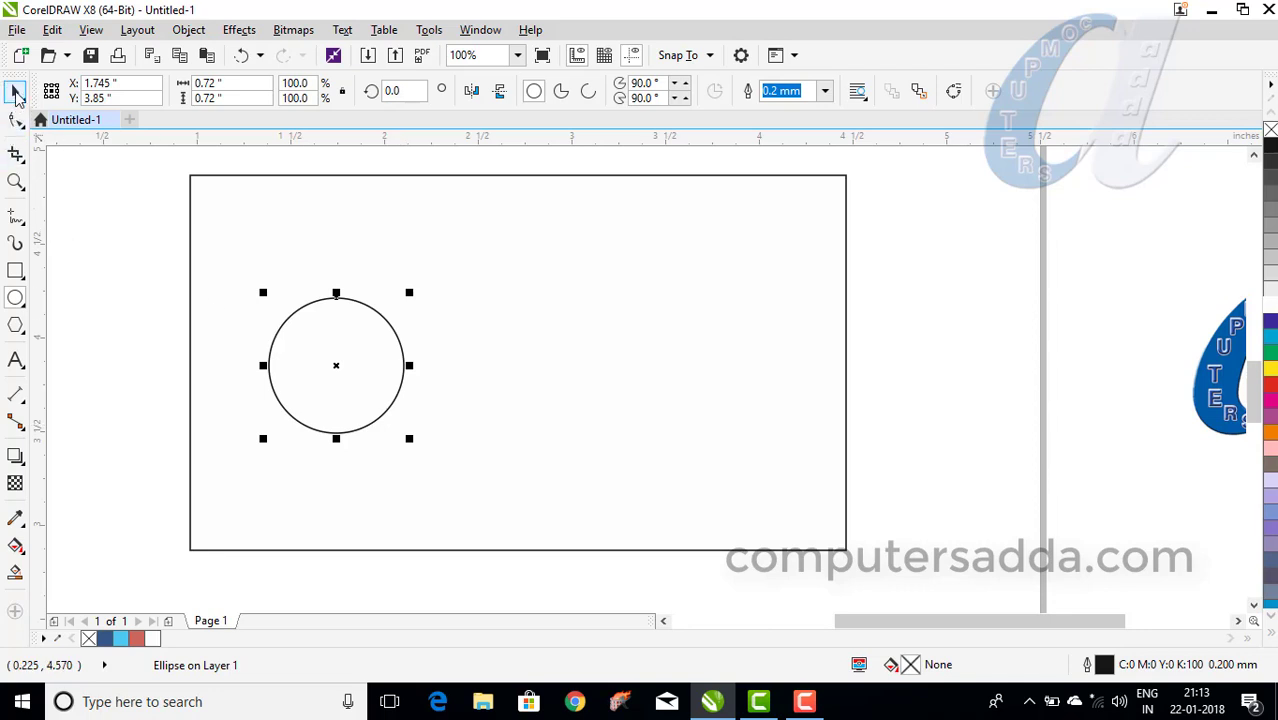
{"action": "left_click", "coordinate": [16, 92]}
{"action": "left_click_drag", "start_coordinate": [300, 311], "coordinate": [259, 292]}
{"action": "left_click", "coordinate": [265, 290]}
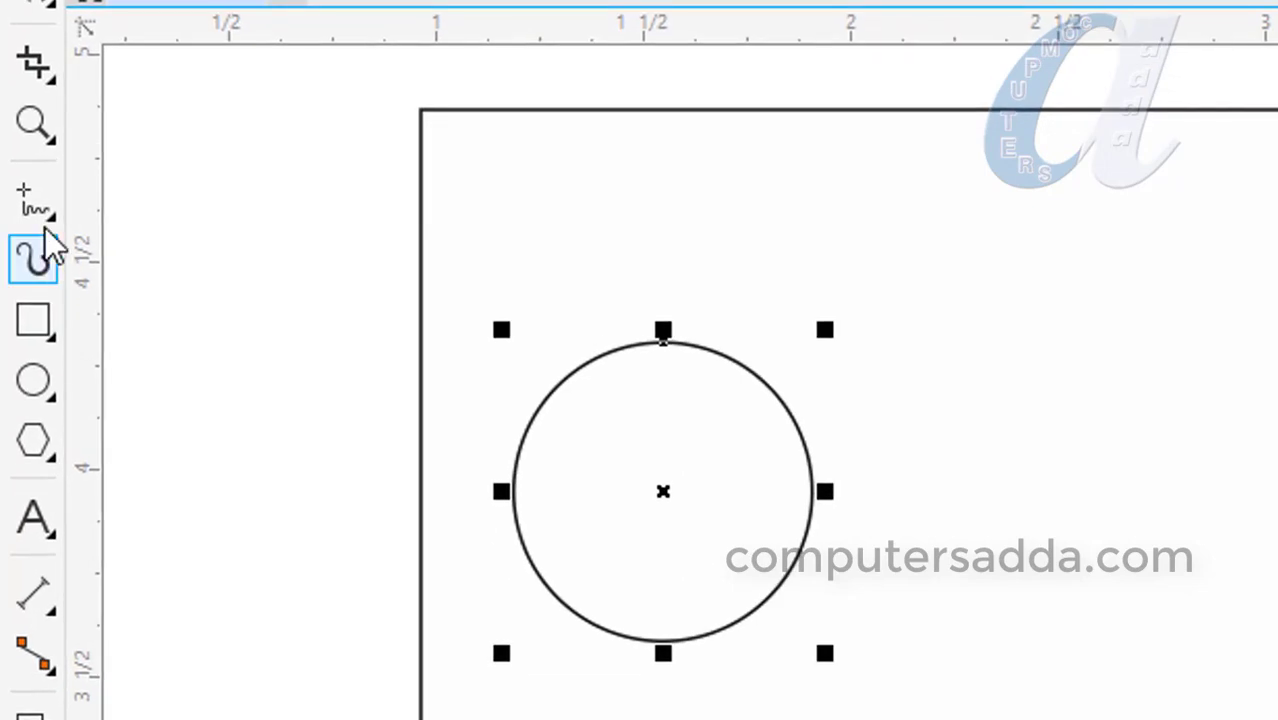
Draw a closed polyline from the card's left edge to the circle's side and up to the top edge.
{"action": "left_click", "coordinate": [54, 218]}
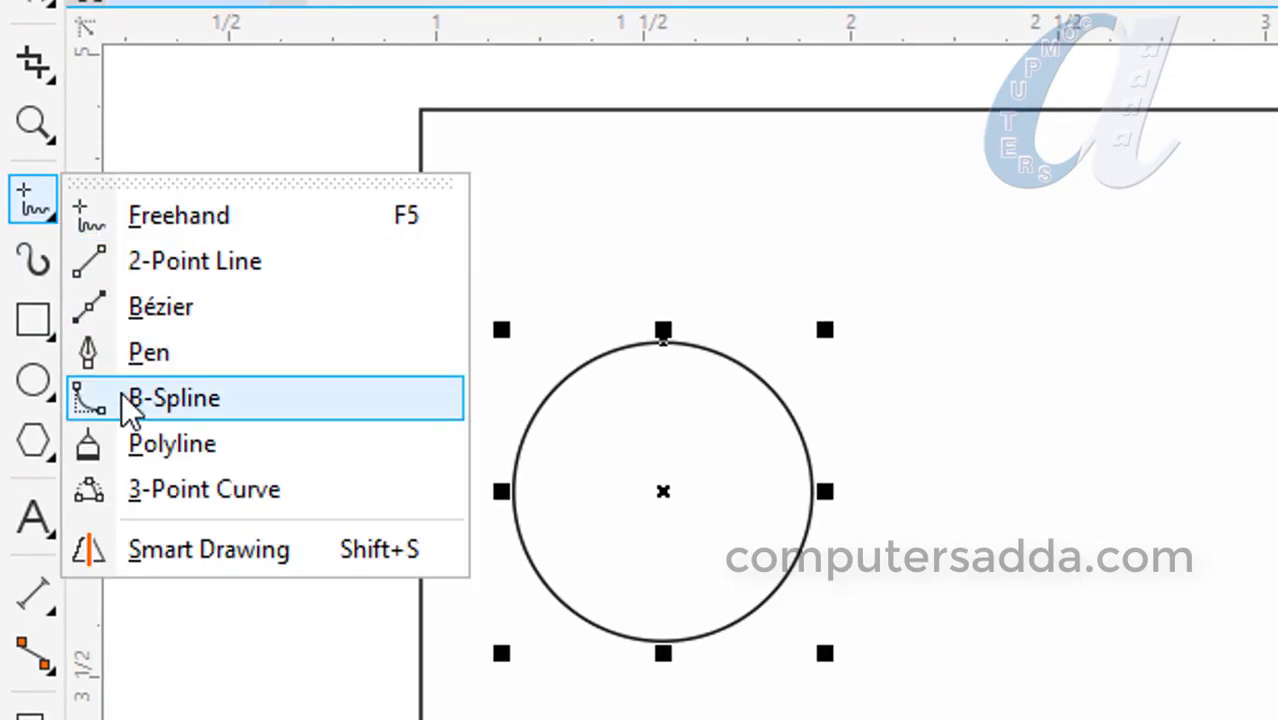
{"action": "left_click", "coordinate": [165, 446]}
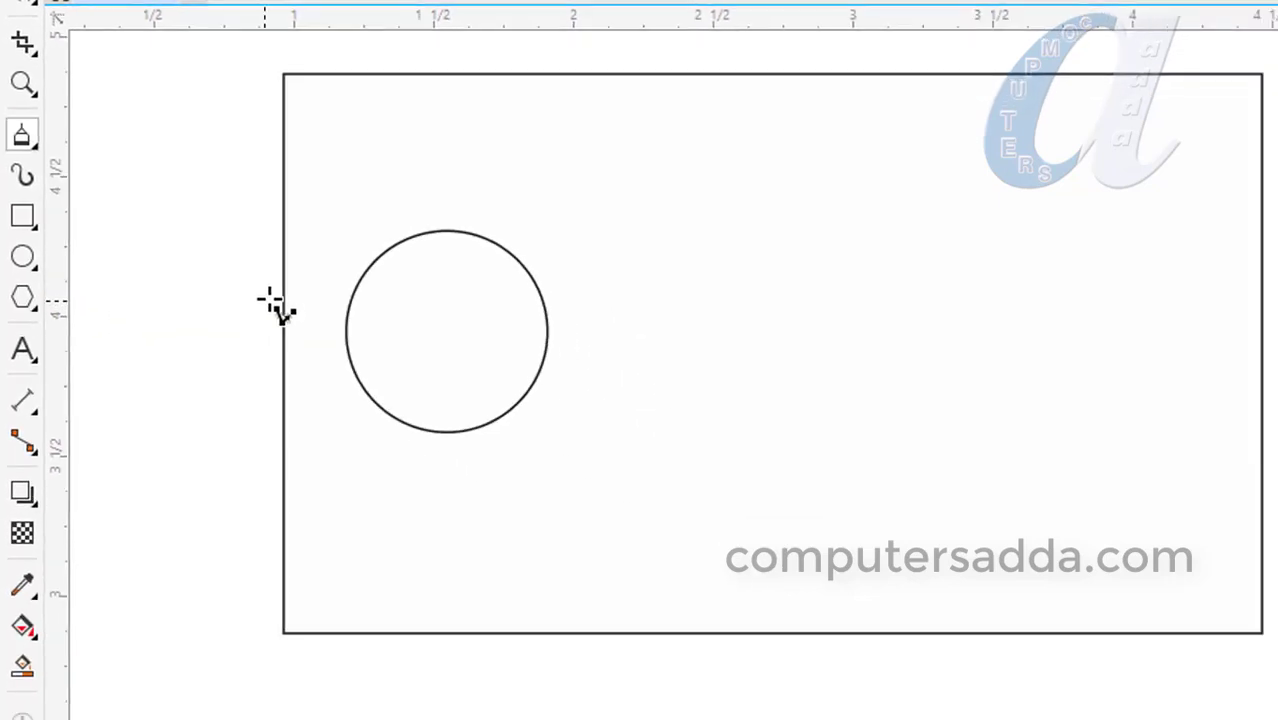
{"action": "left_click", "coordinate": [283, 248]}
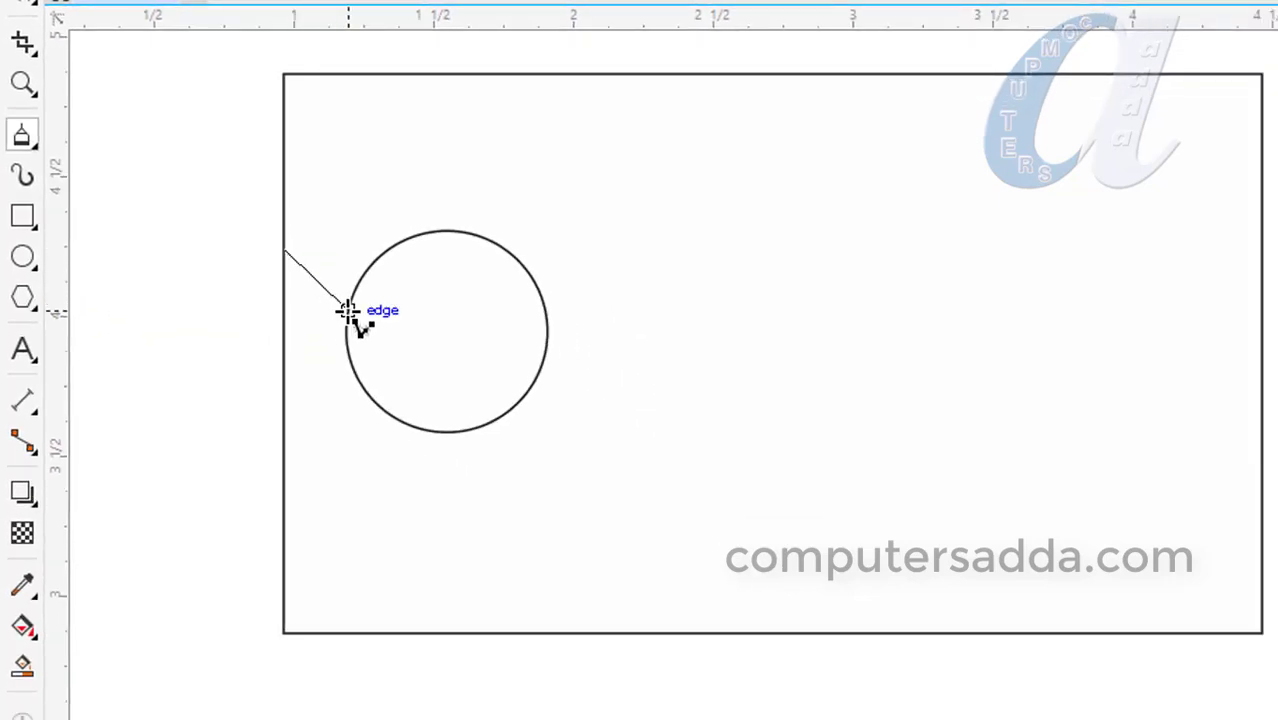
{"action": "left_click", "coordinate": [347, 312]}
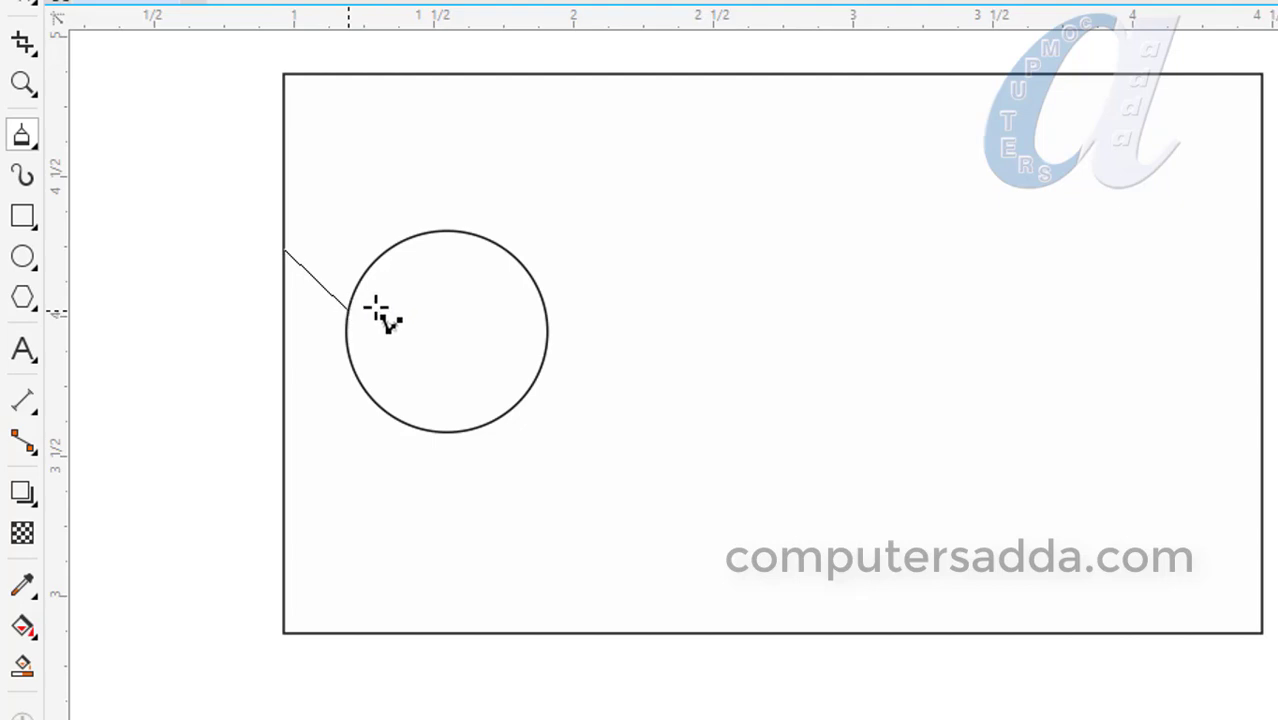
{"action": "left_click", "coordinate": [843, 75]}
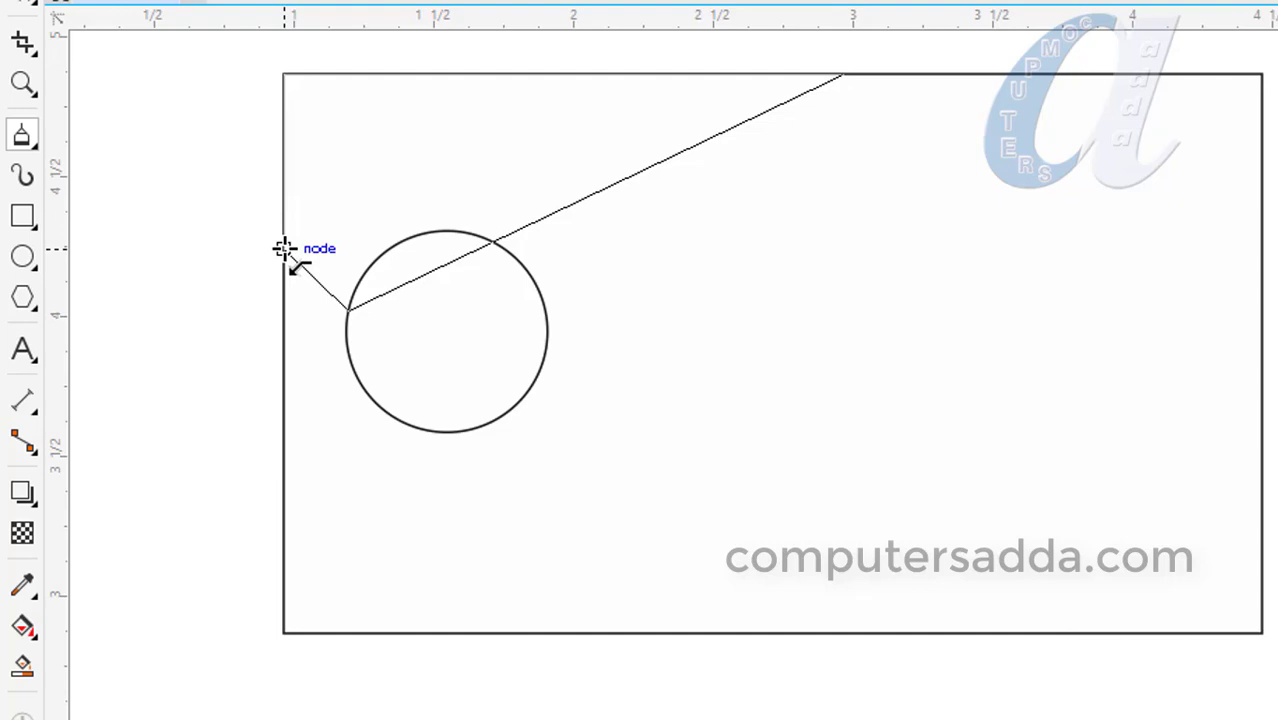
{"action": "left_click", "coordinate": [284, 249]}
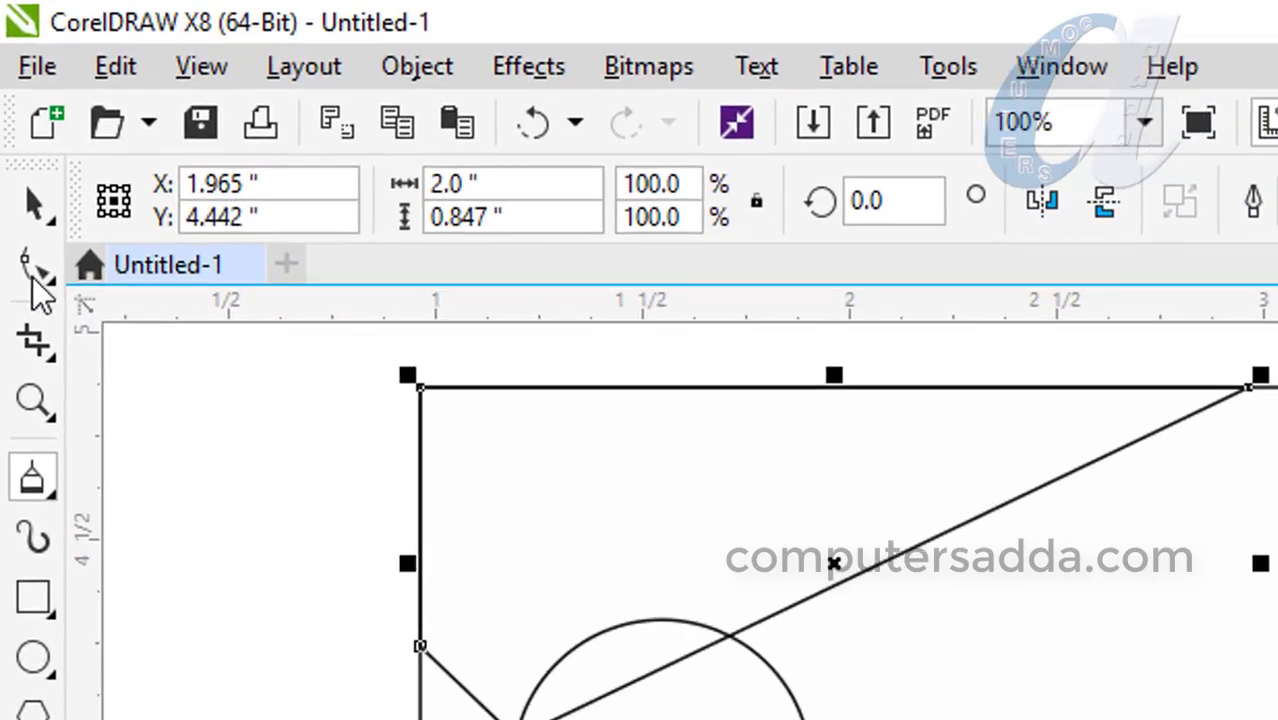
Convert the corner shape's diagonal edge to a curve and bend it around the circle's top.
{"action": "left_click", "coordinate": [45, 278]}
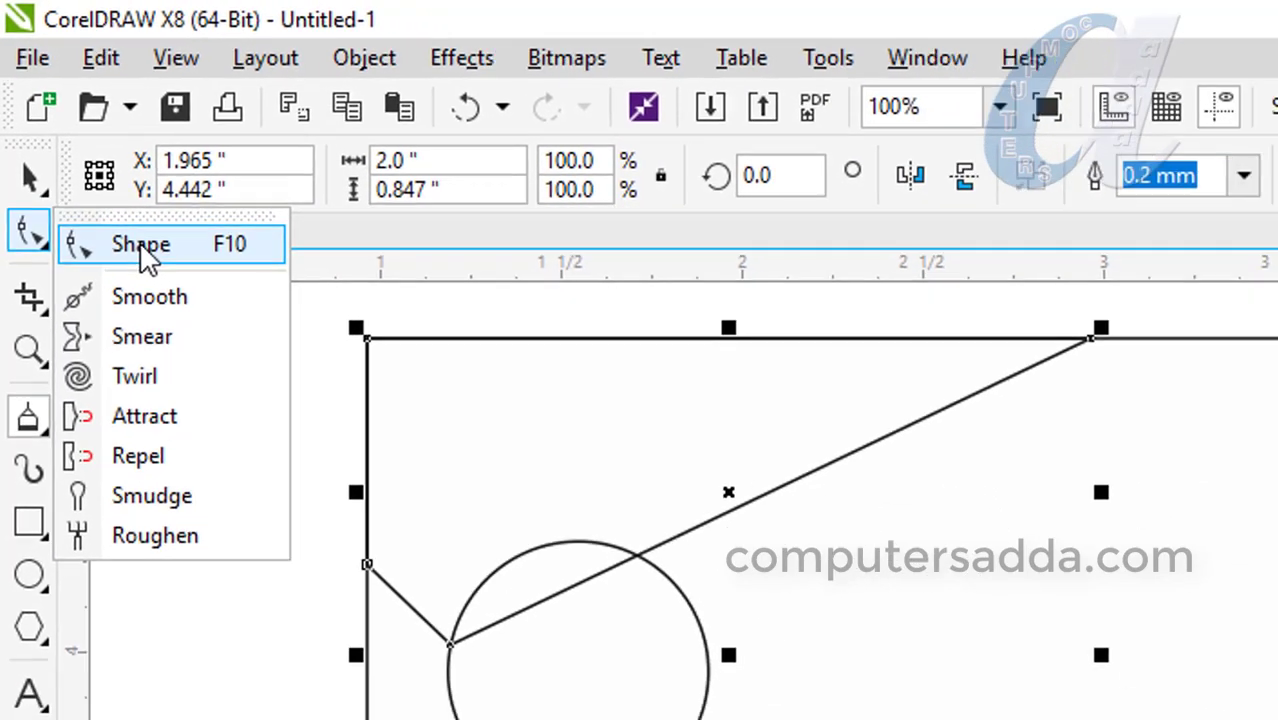
{"action": "left_click", "coordinate": [170, 296]}
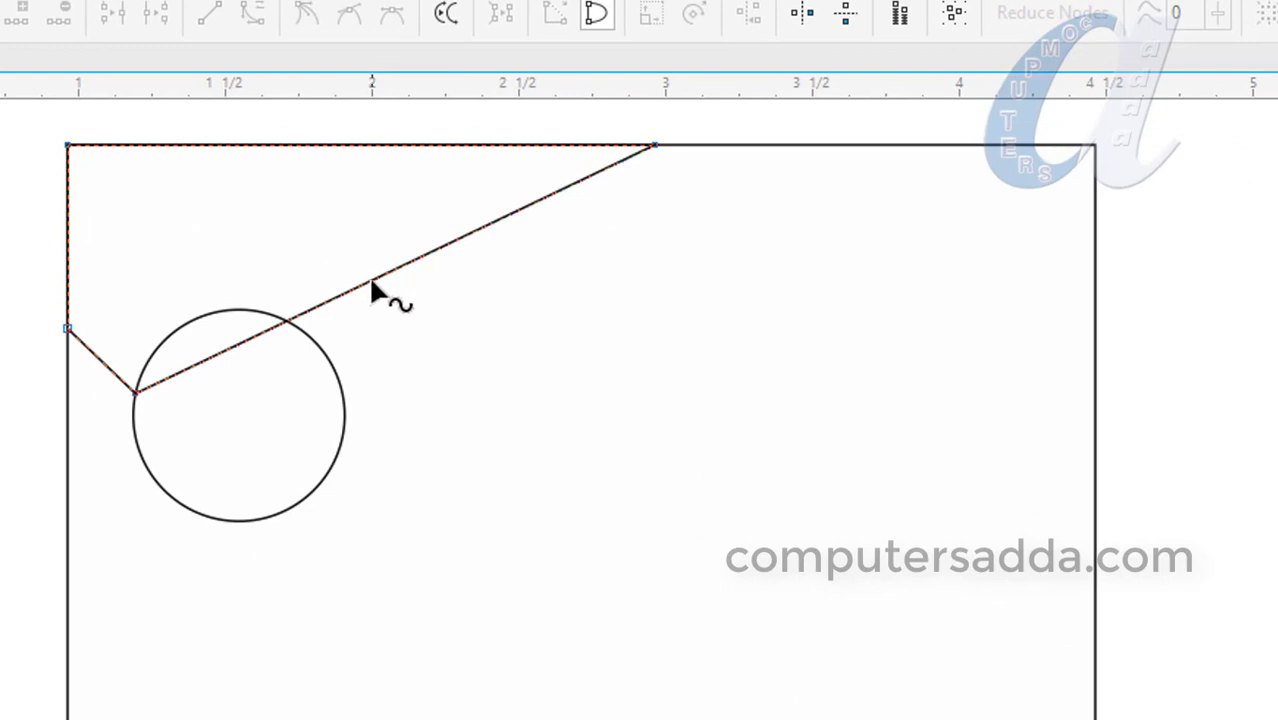
{"action": "left_click", "coordinate": [272, 334]}
{"action": "right_click", "coordinate": [272, 334]}
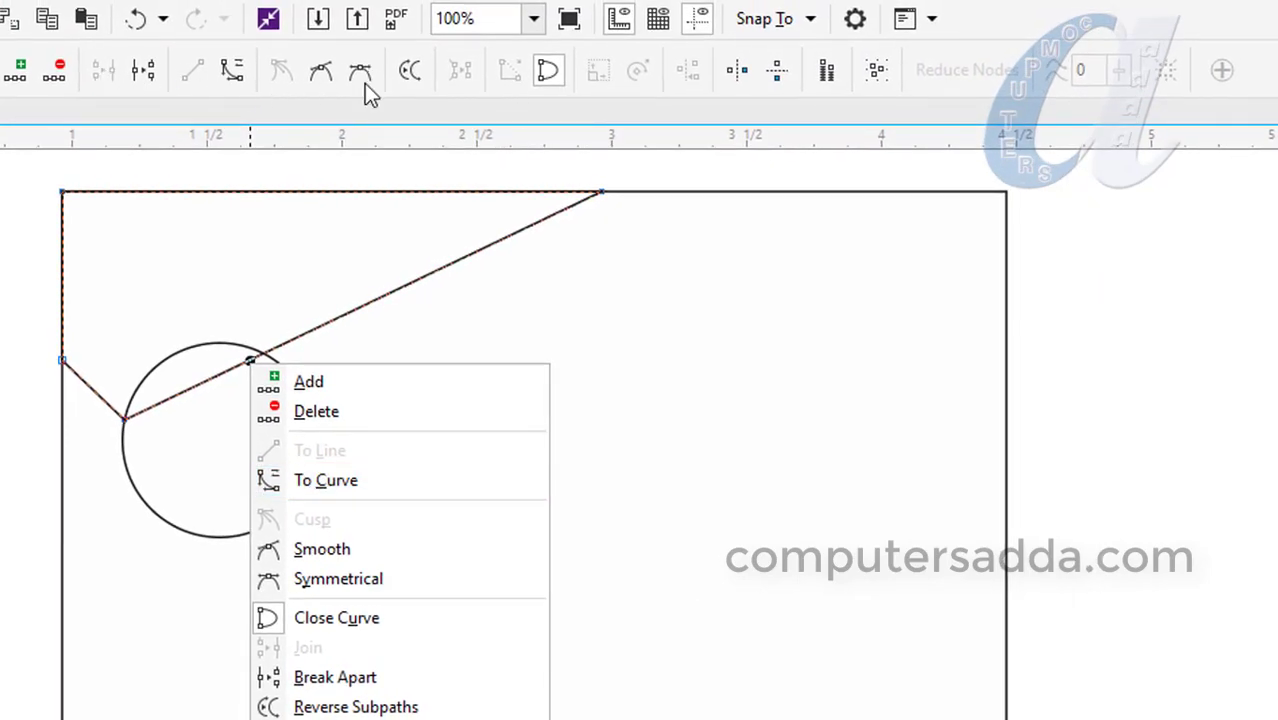
{"action": "left_click", "coordinate": [318, 480]}
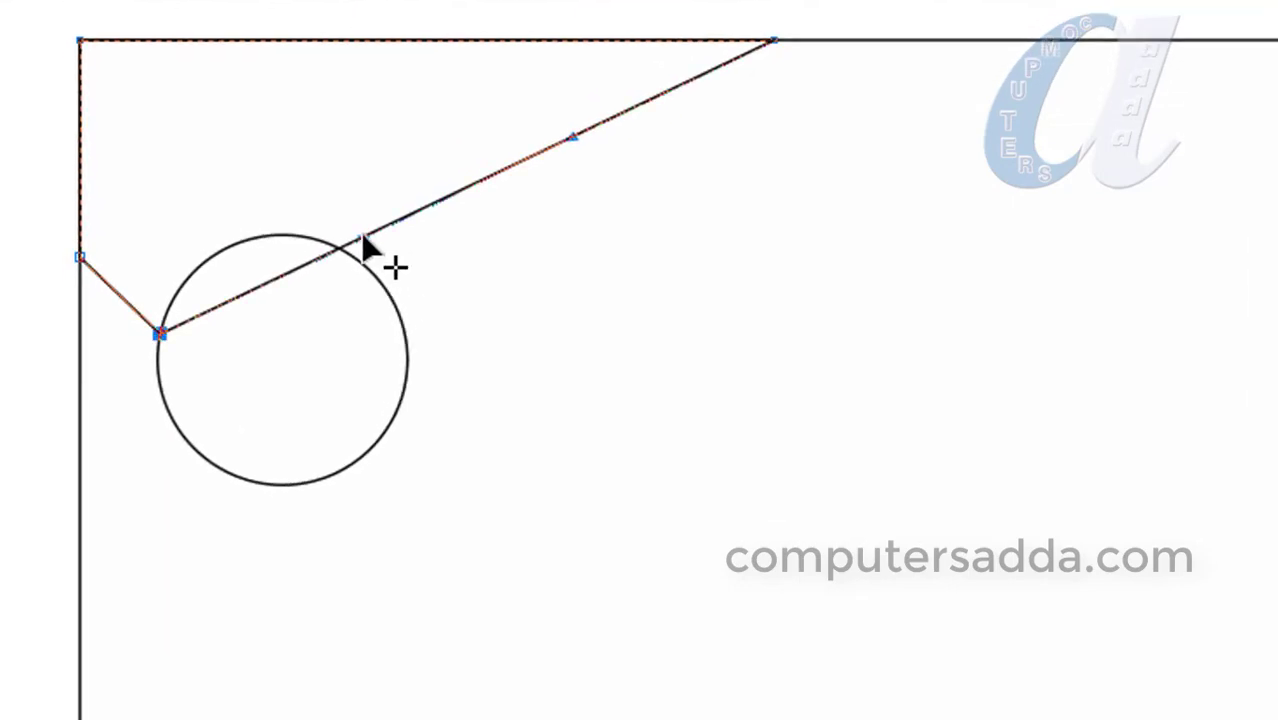
{"action": "left_click_drag", "start_coordinate": [363, 237], "coordinate": [164, 200]}
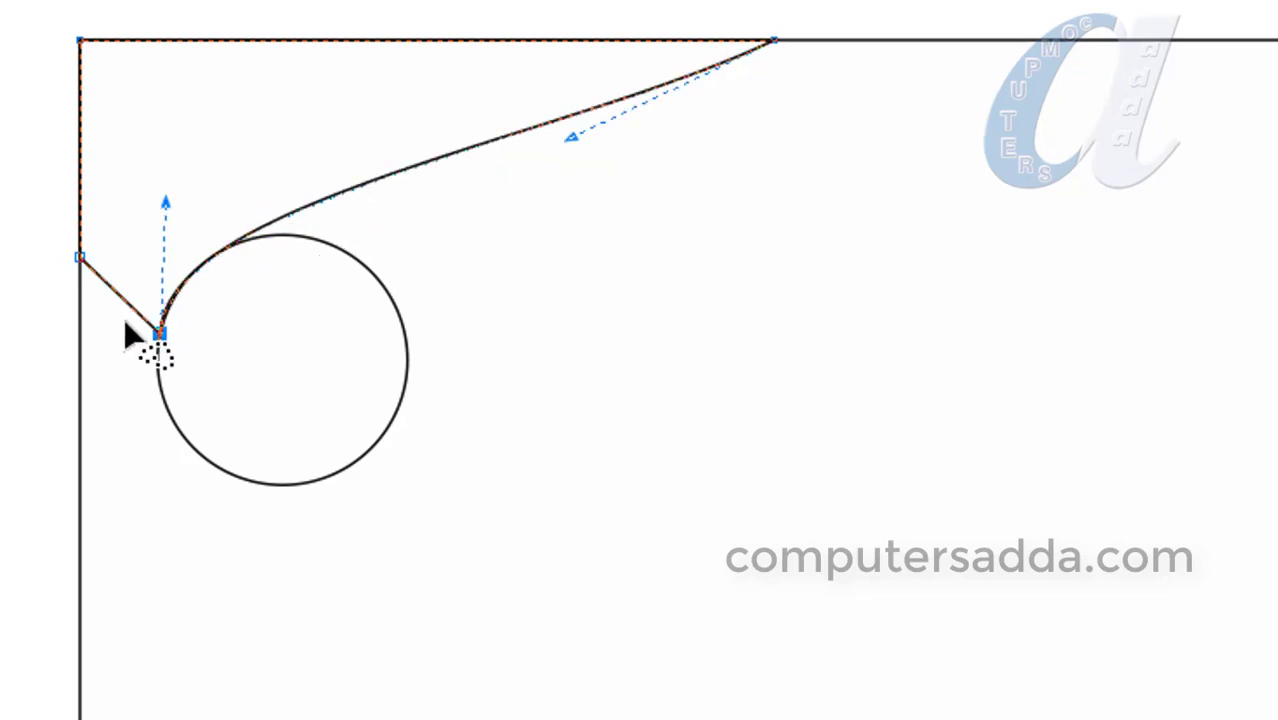
{"action": "left_click", "coordinate": [198, 214]}
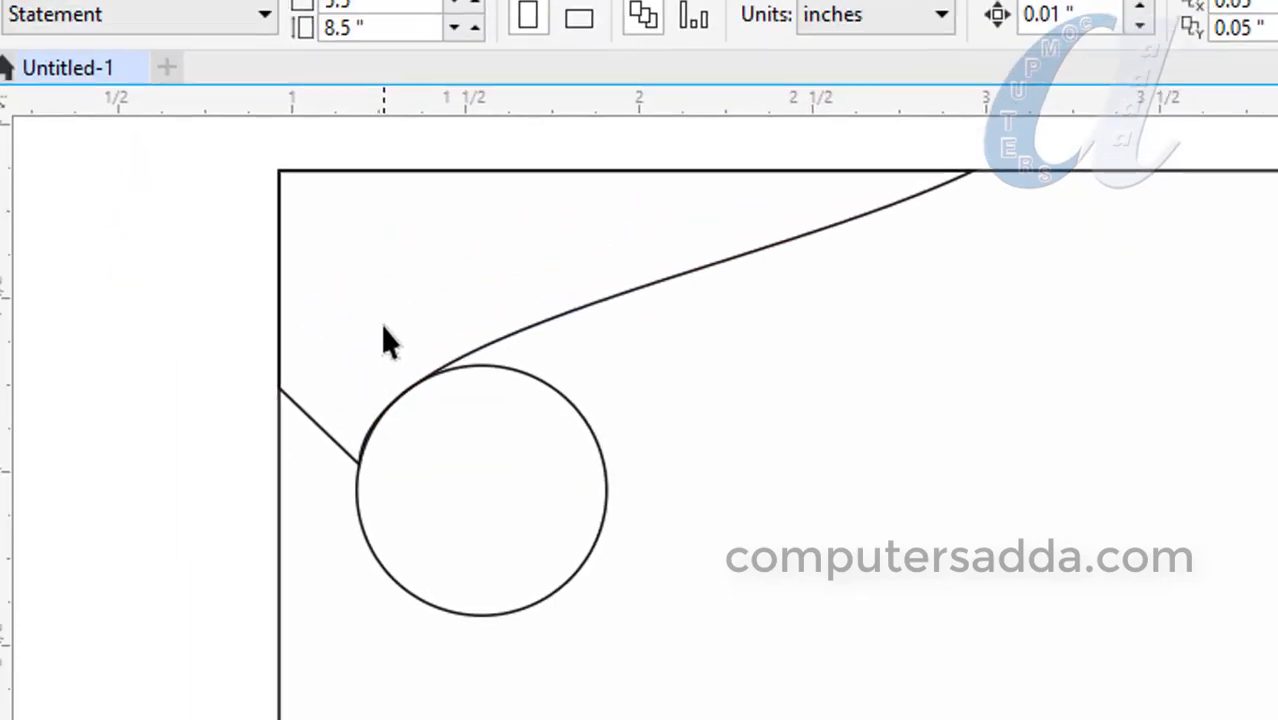
Draw a straight 2-point line from the card's left edge to the circle's bottom.
{"action": "left_click", "coordinate": [45, 312]}
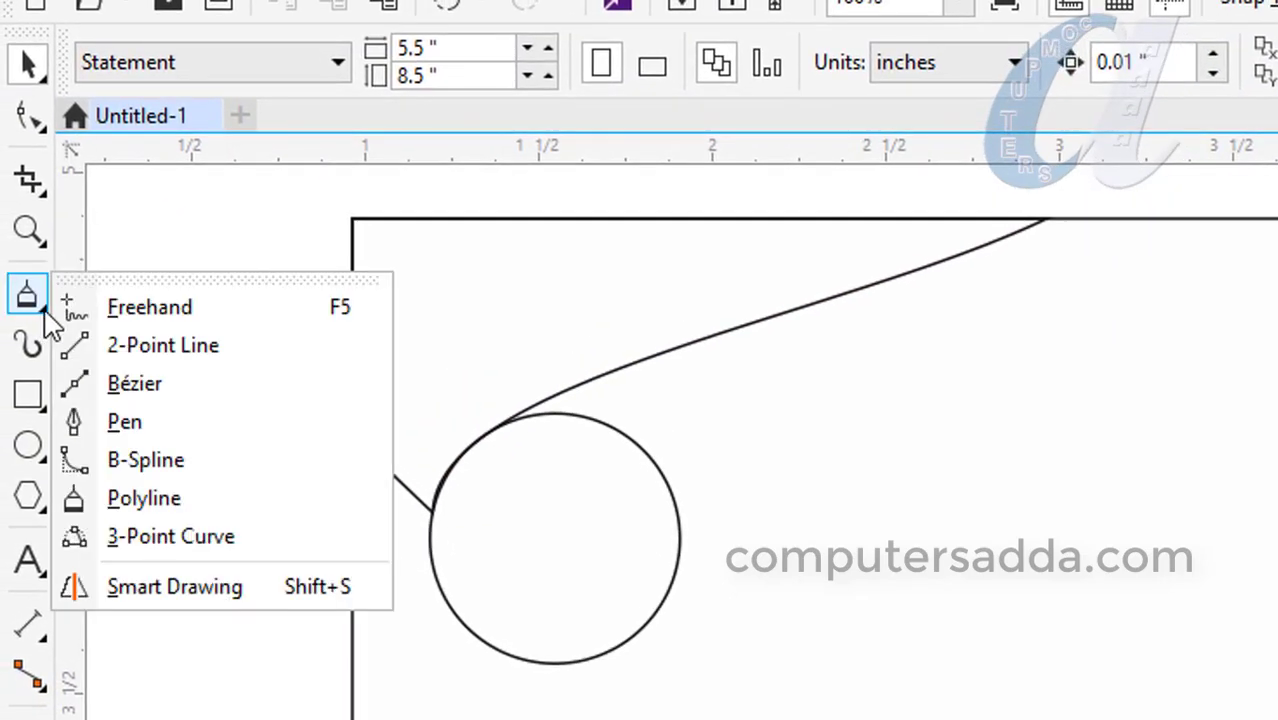
{"action": "left_click", "coordinate": [137, 347]}
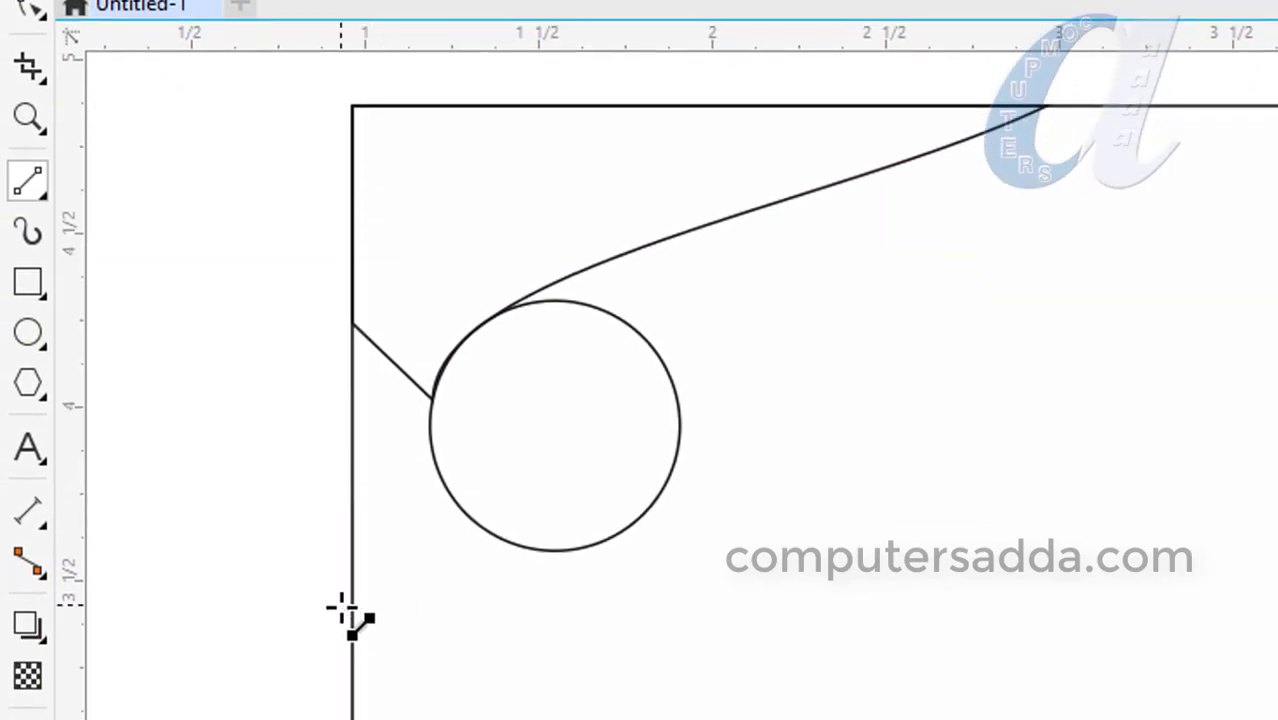
{"action": "left_click_drag", "start_coordinate": [352, 640], "coordinate": [606, 537]}
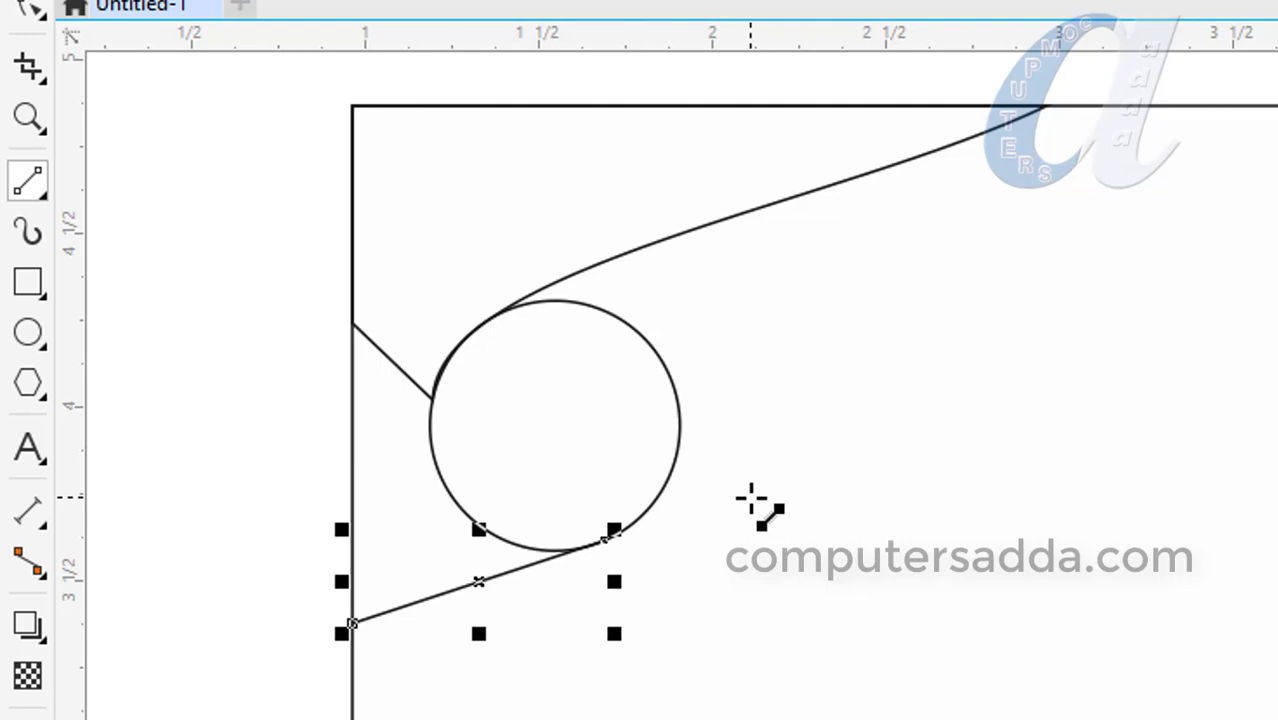
{"action": "scroll", "coordinate": [755, 499], "scroll_direction": "down", "scroll_amount": 2}
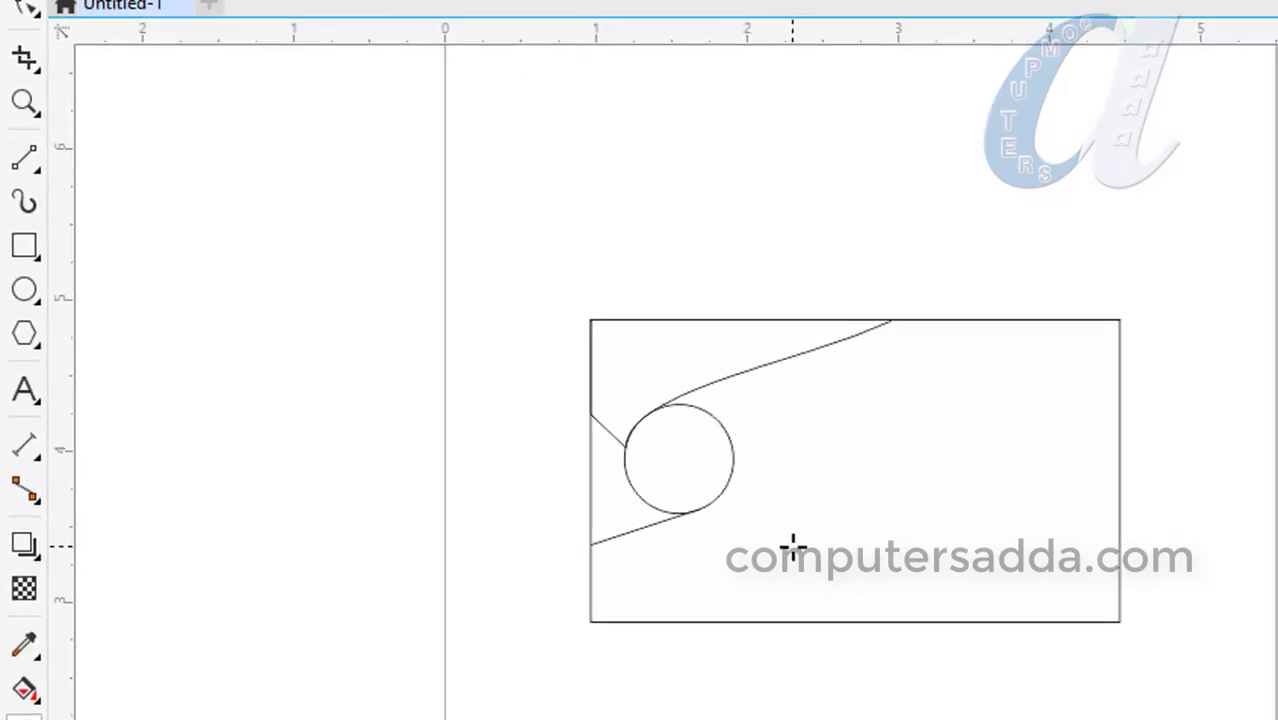
{"action": "left_click", "coordinate": [36, 160]}
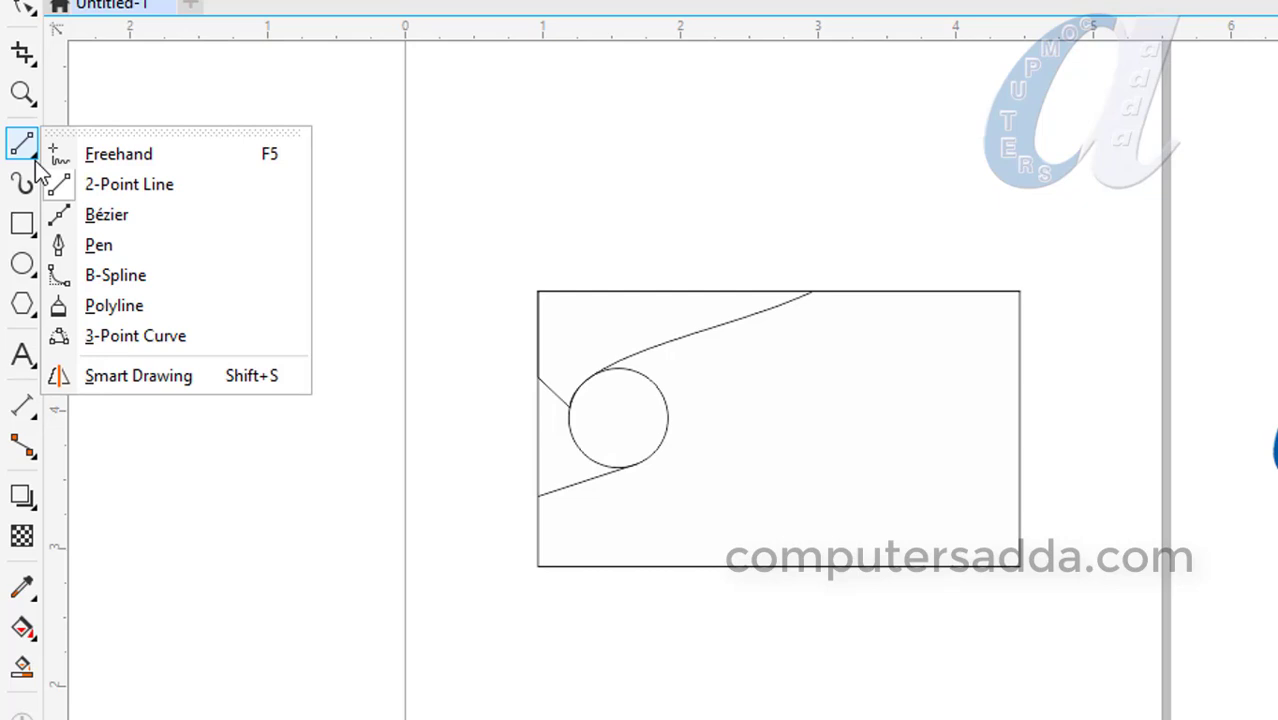
Draw a diagonal 2-point line from the circle's top down to the card's bottom edge.
{"action": "left_click", "coordinate": [119, 186]}
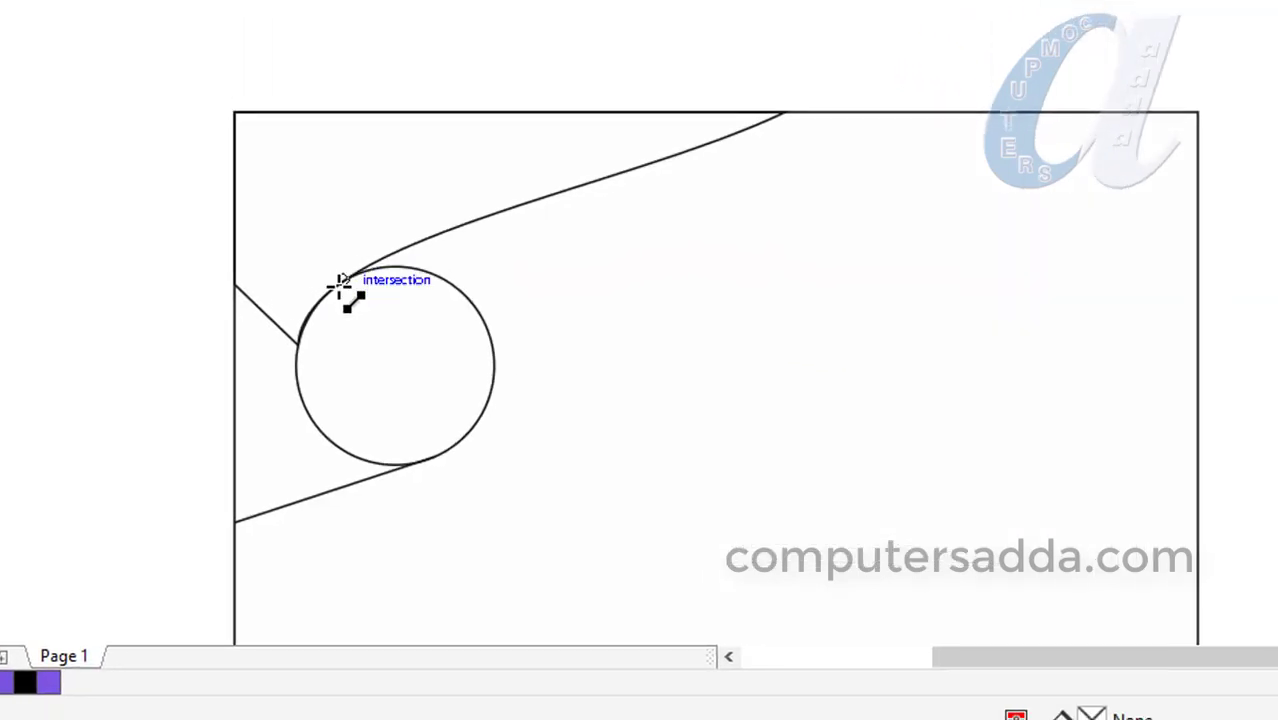
{"action": "left_click", "coordinate": [347, 280]}
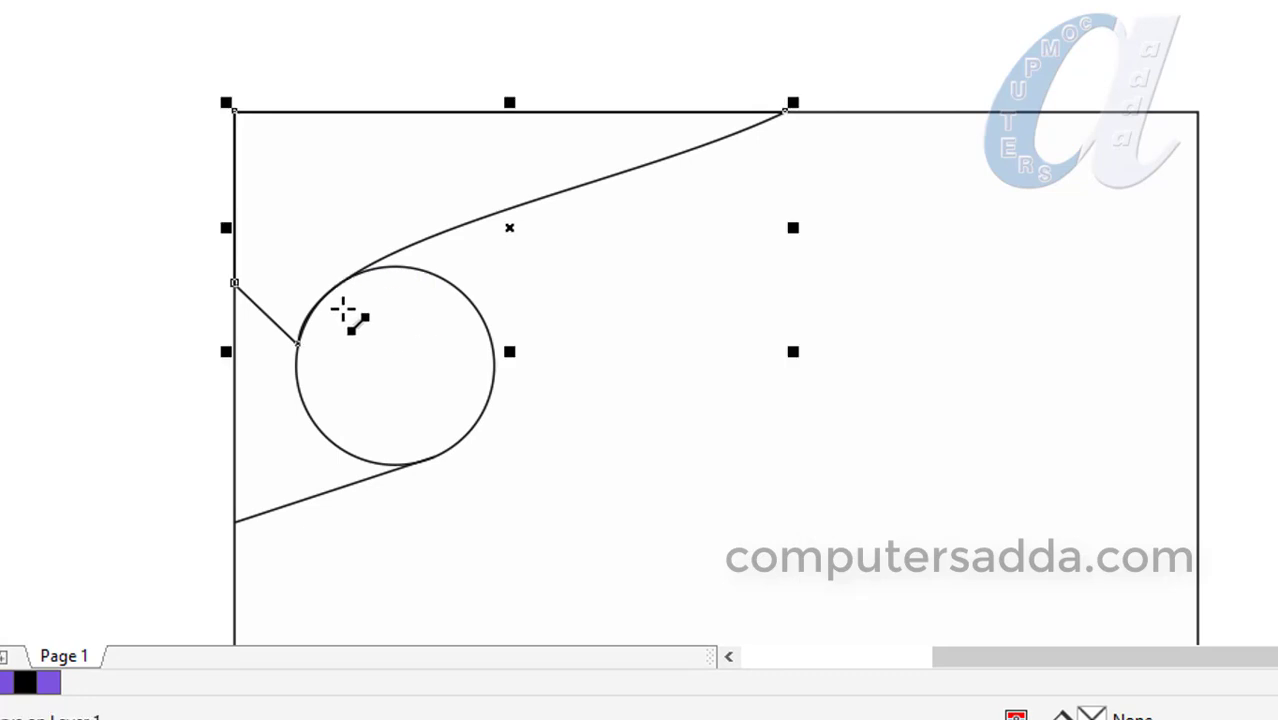
{"action": "left_click_drag", "start_coordinate": [345, 280], "coordinate": [602, 413]}
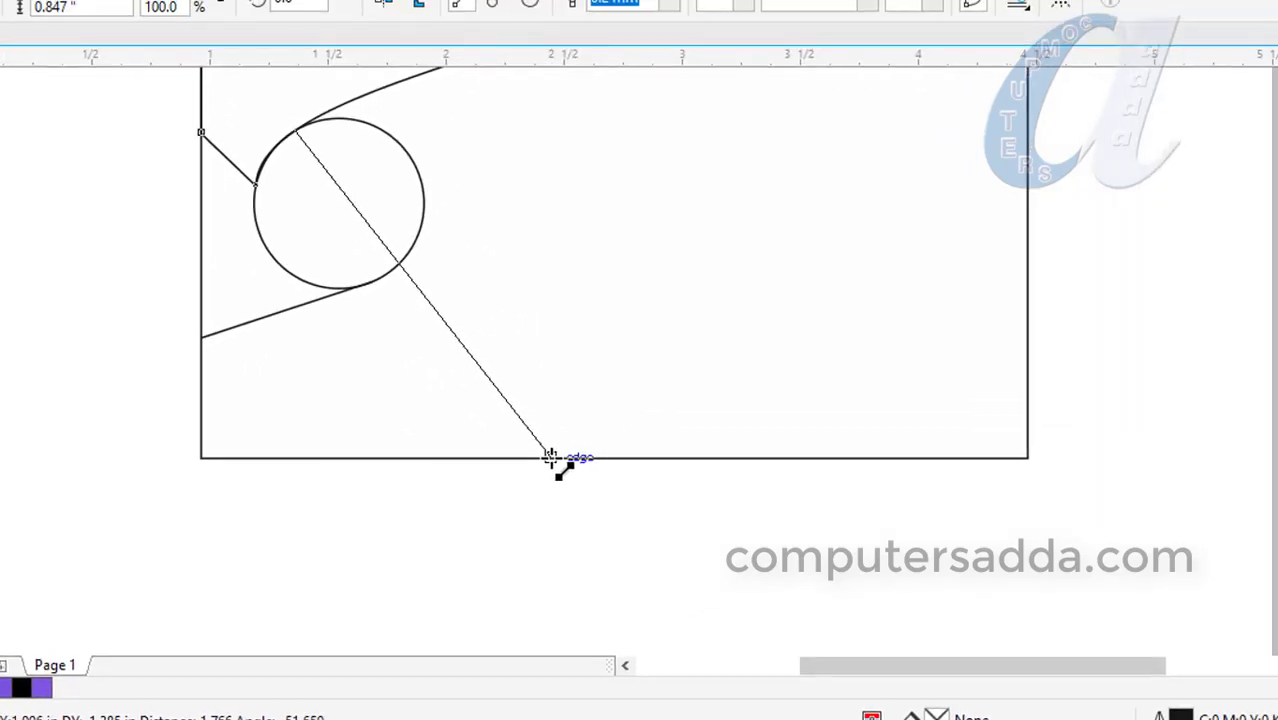
{"action": "left_click_drag", "start_coordinate": [551, 456], "coordinate": [551, 456]}
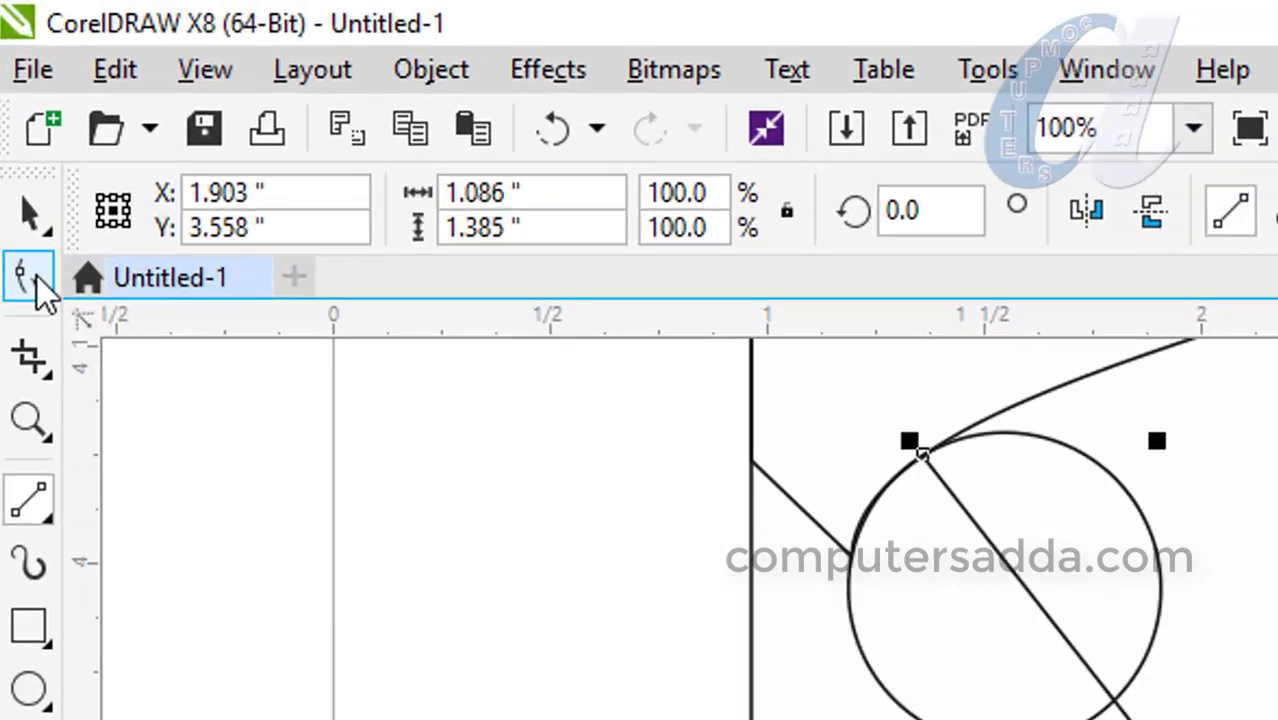
{"action": "left_click", "coordinate": [14, 129]}
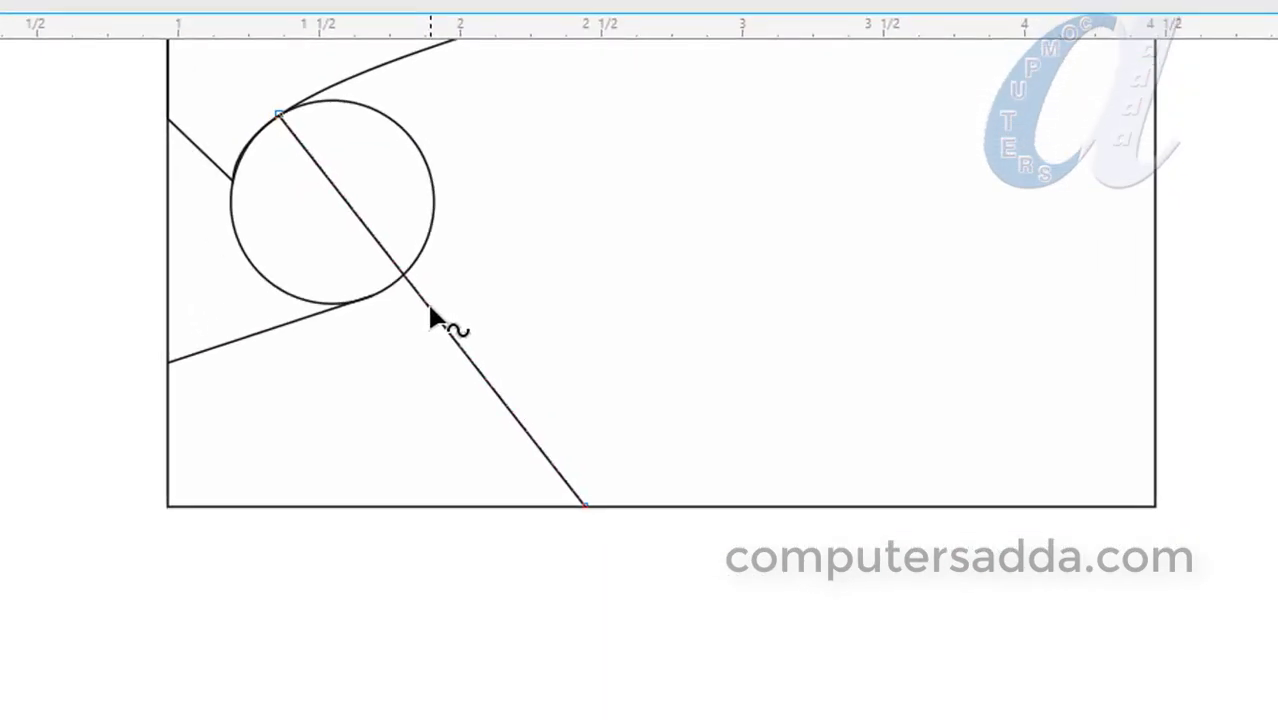
{"action": "right_click", "coordinate": [430, 309]}
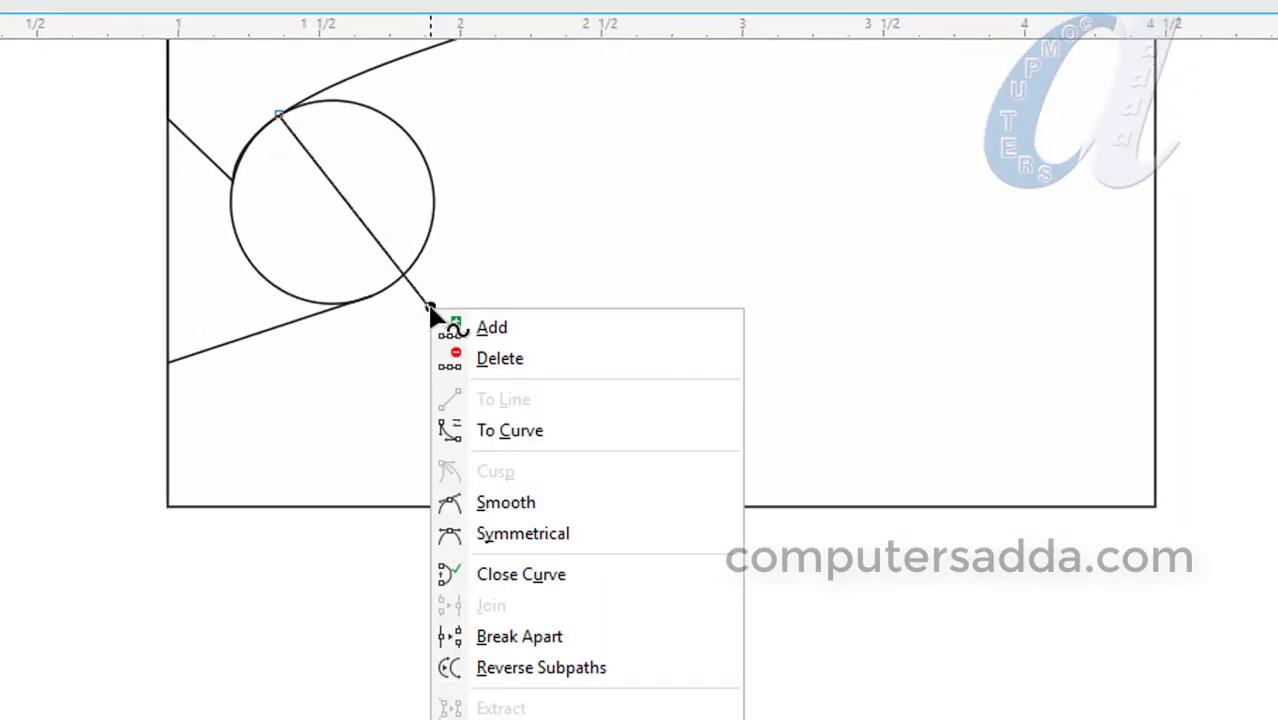
Convert the diagonal line to a curve and bend it around the circle's upper right.
{"action": "left_click", "coordinate": [476, 437]}
{"action": "left_click_drag", "start_coordinate": [377, 244], "coordinate": [477, 113]}
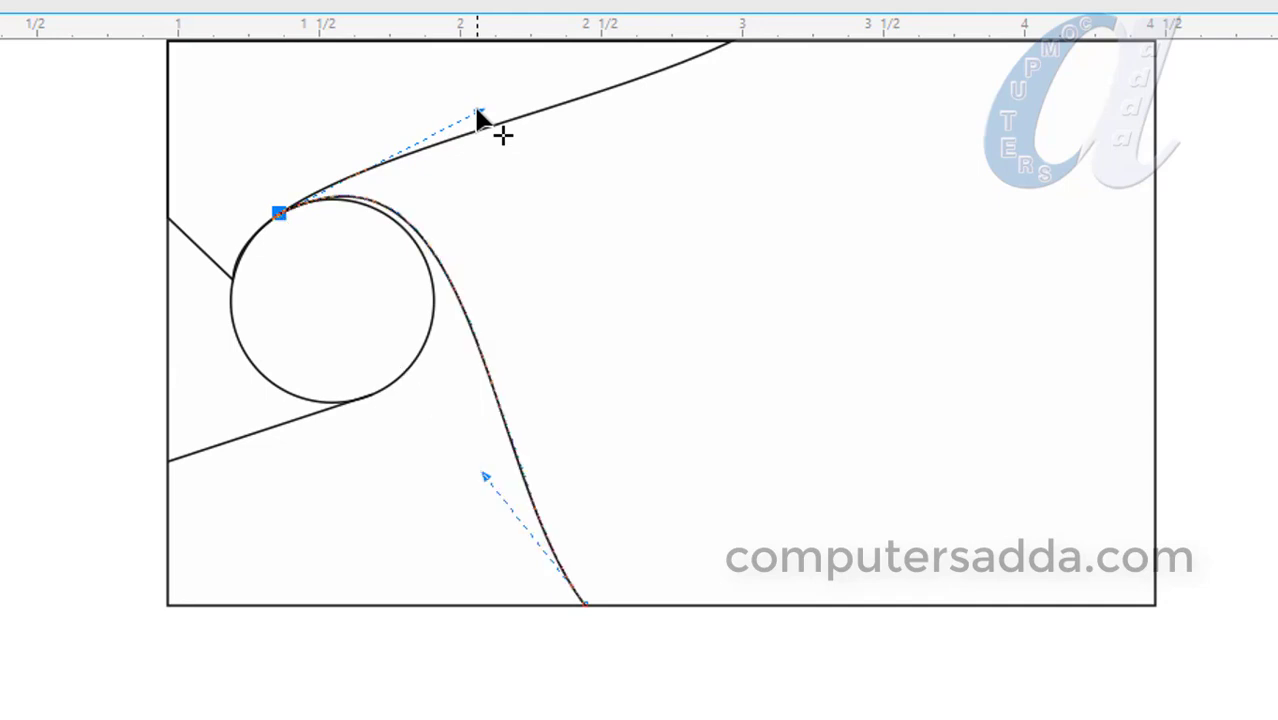
{"action": "scroll", "coordinate": [425, 420], "scroll_direction": "down", "scroll_amount": 2}
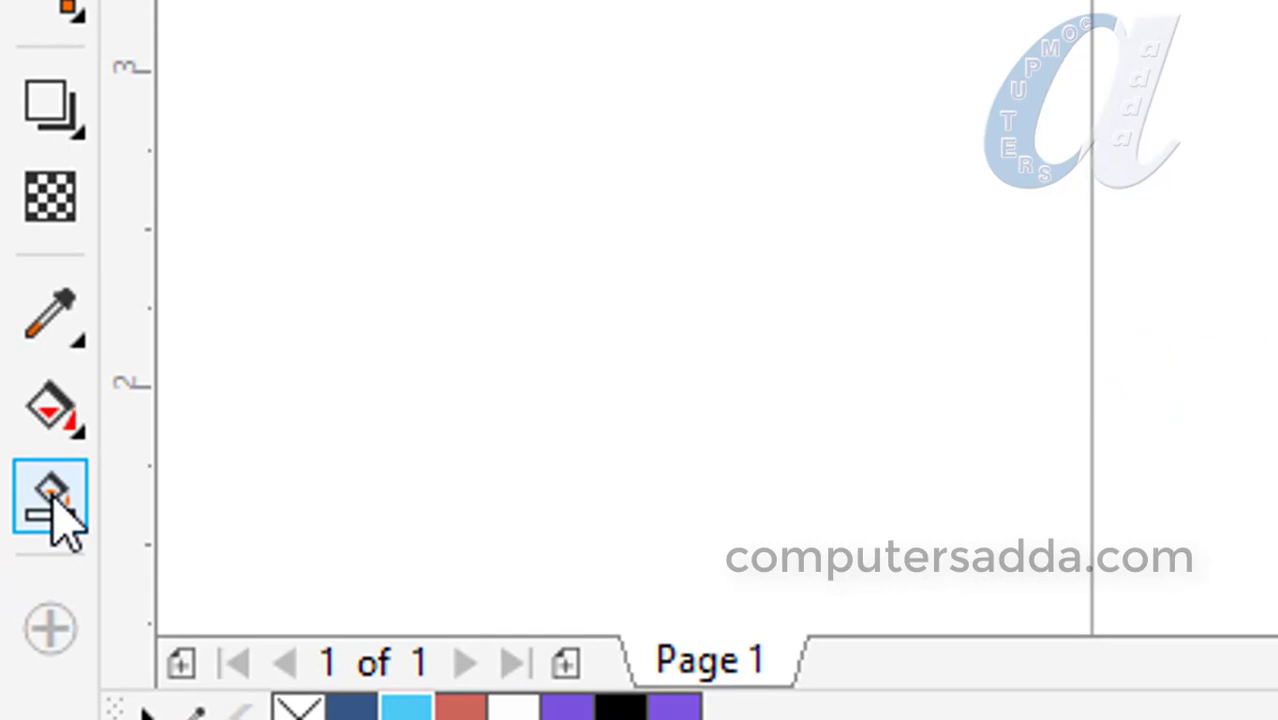
Smart Fill the top-left panel above the curve and colour it navy.
{"action": "left_click", "coordinate": [52, 497]}
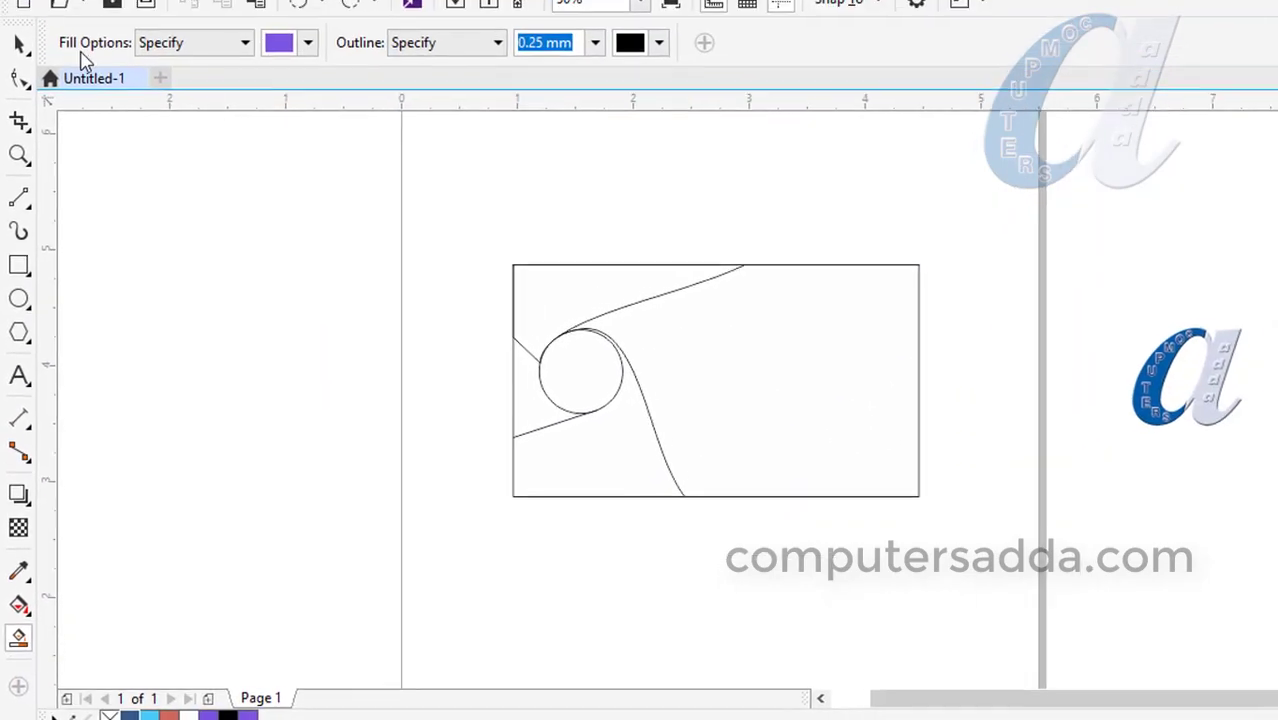
{"action": "left_click", "coordinate": [308, 42]}
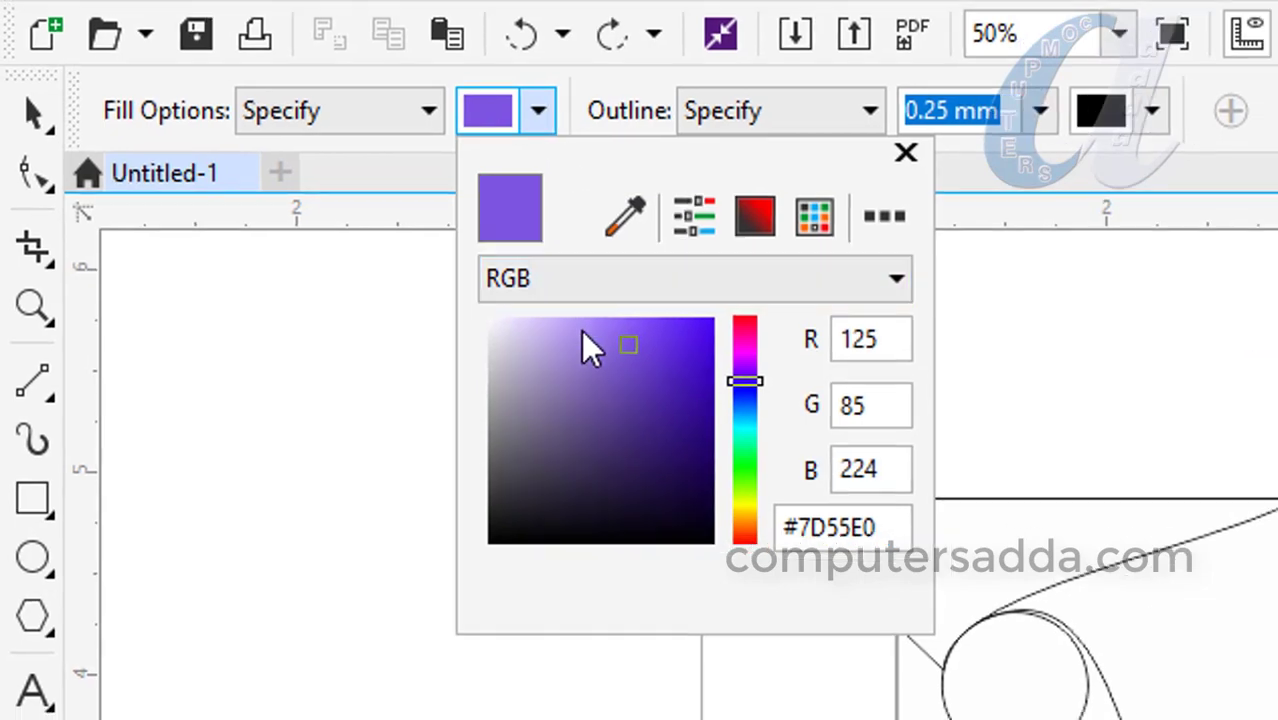
{"action": "left_click", "coordinate": [588, 345]}
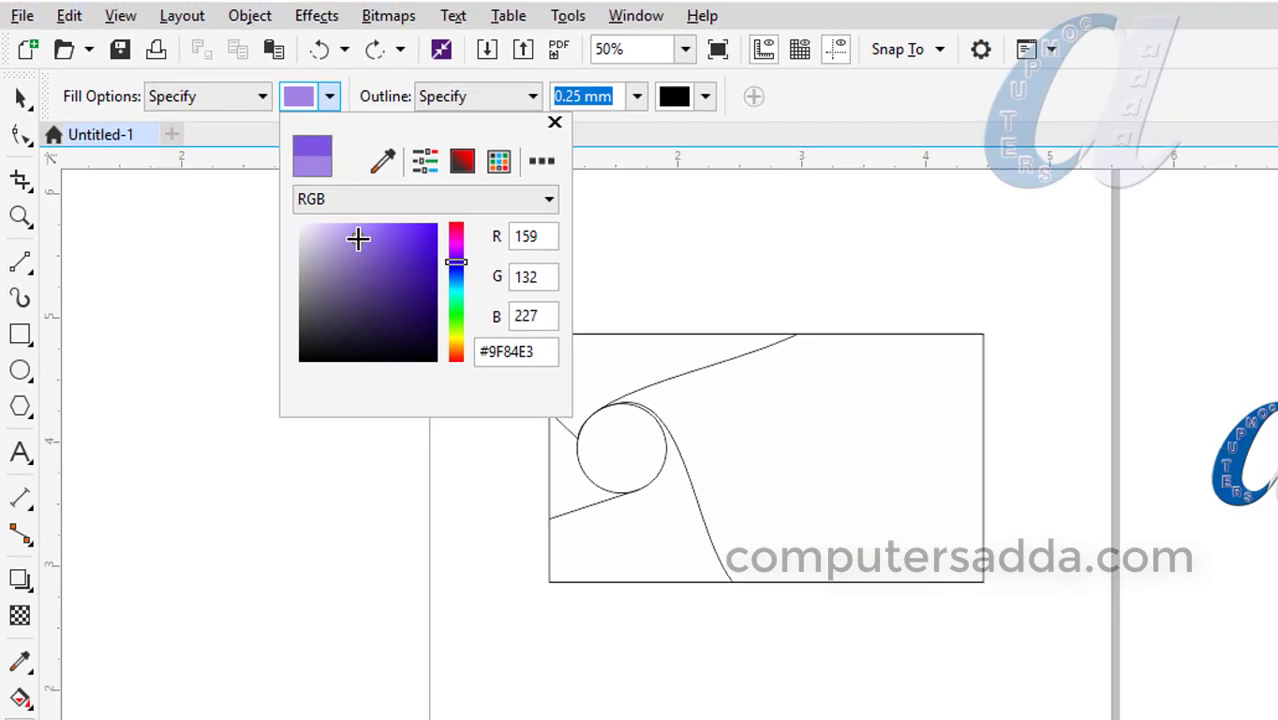
{"action": "left_click", "coordinate": [1050, 539]}
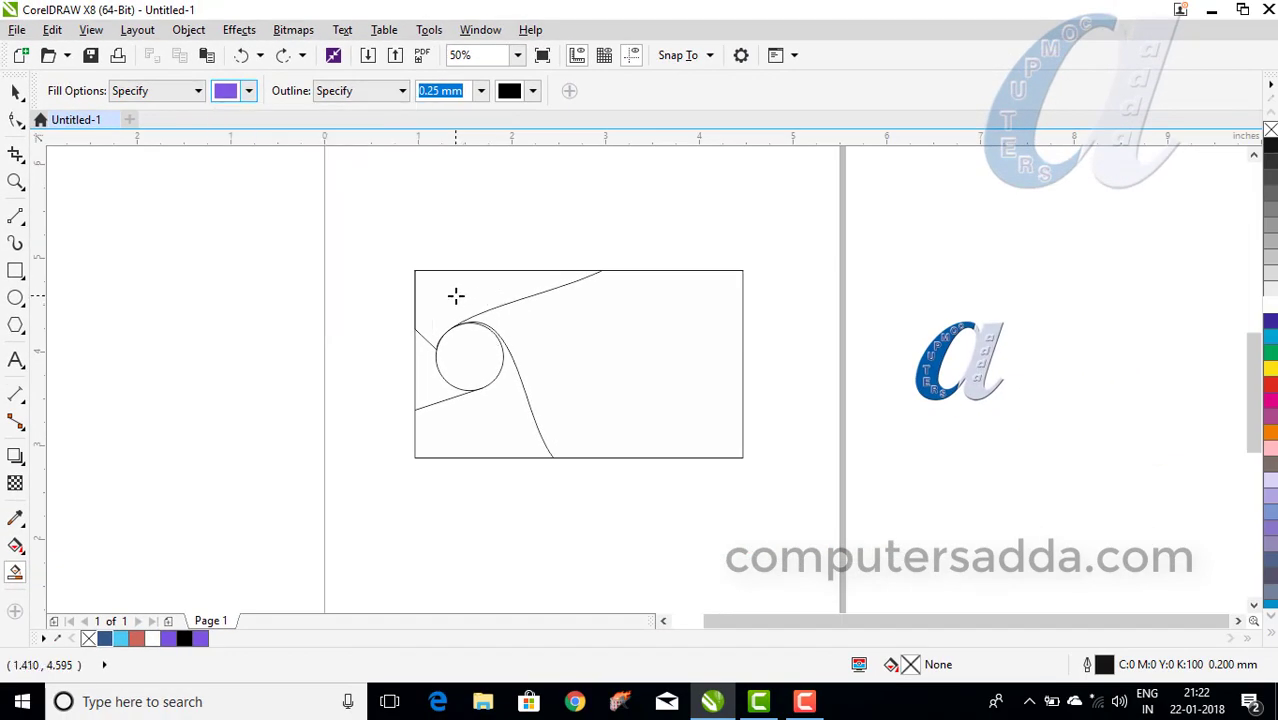
{"action": "left_click", "coordinate": [455, 293]}
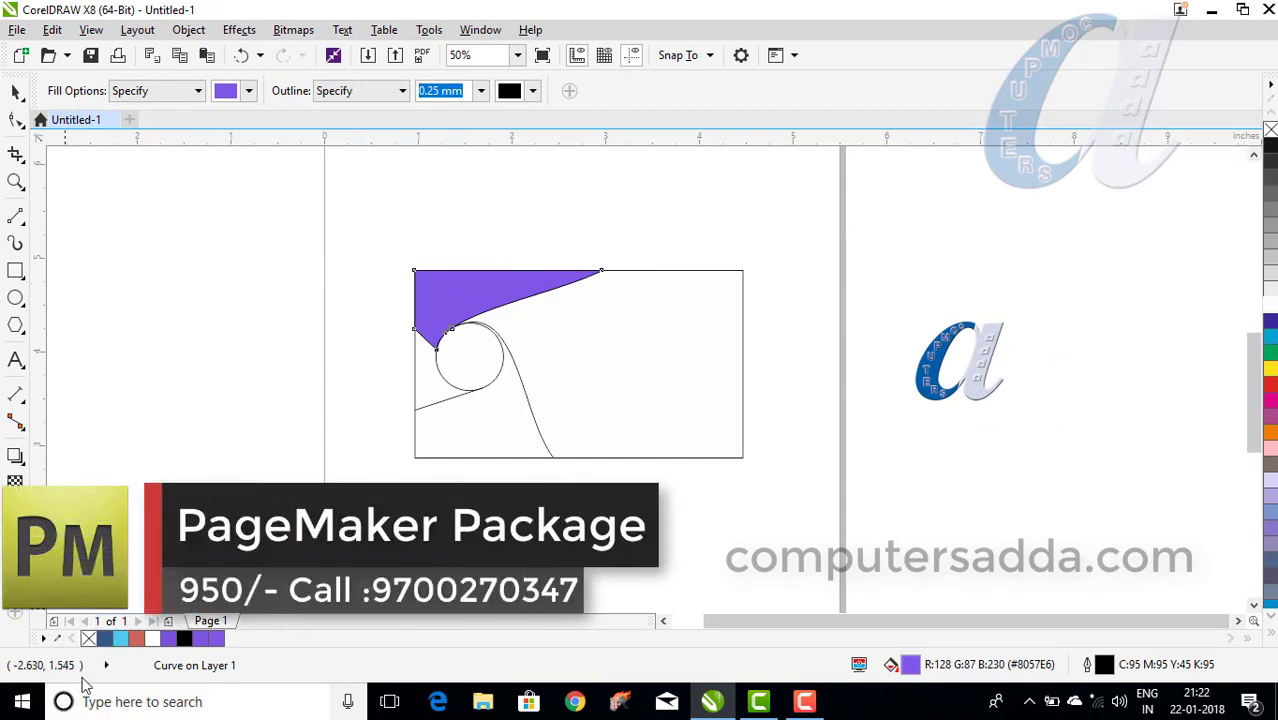
{"action": "left_click", "coordinate": [105, 640]}
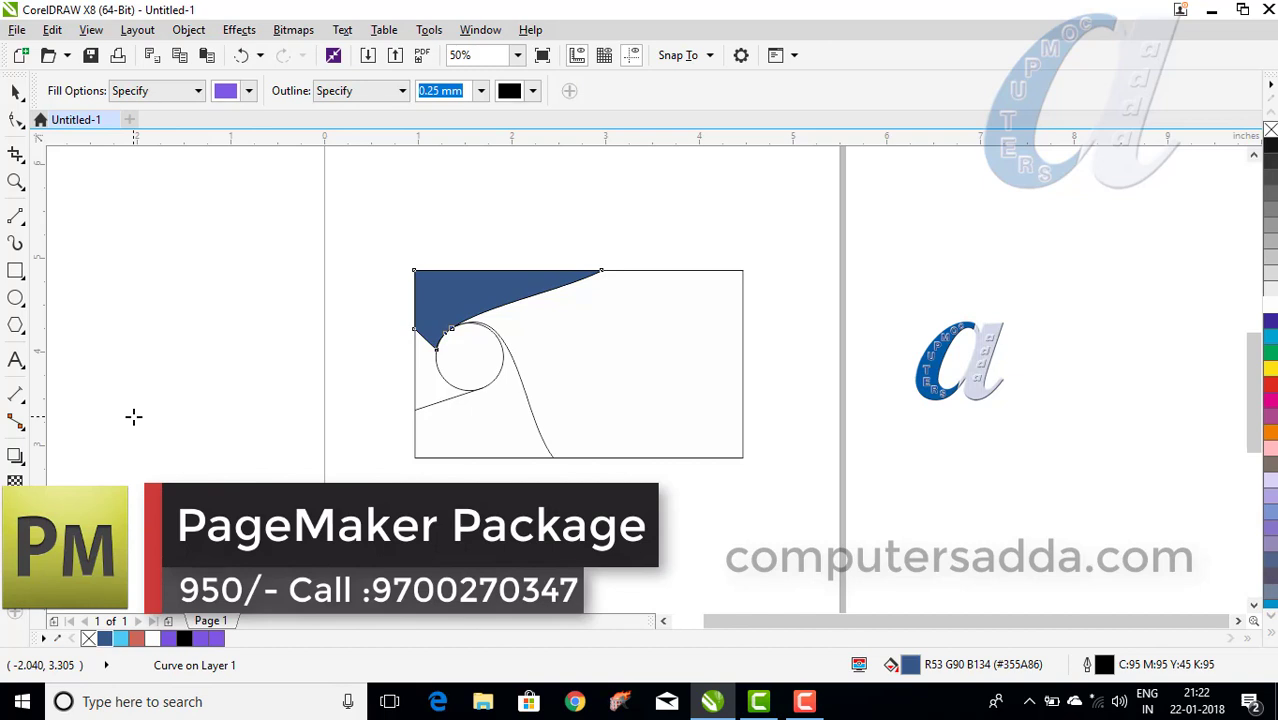
Fill the wedge left of the circle red and the lower curved panel cyan.
{"action": "left_click", "coordinate": [426, 383]}
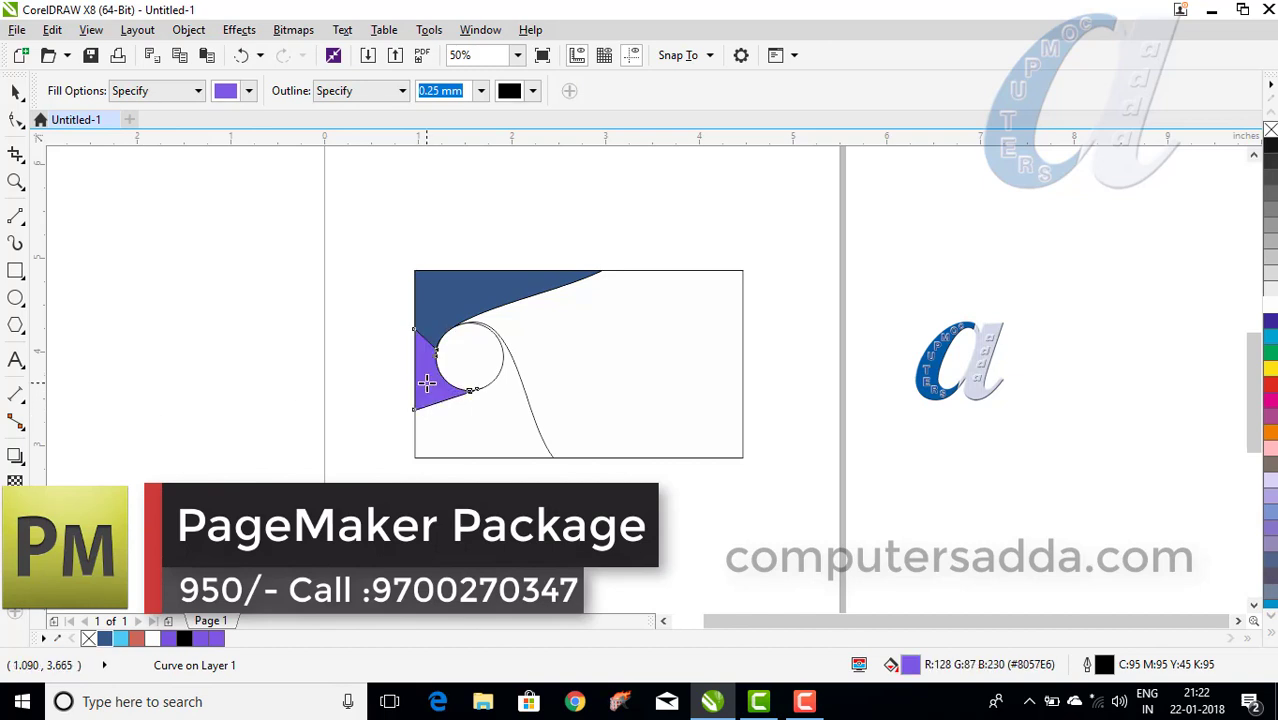
{"action": "left_click", "coordinate": [135, 640]}
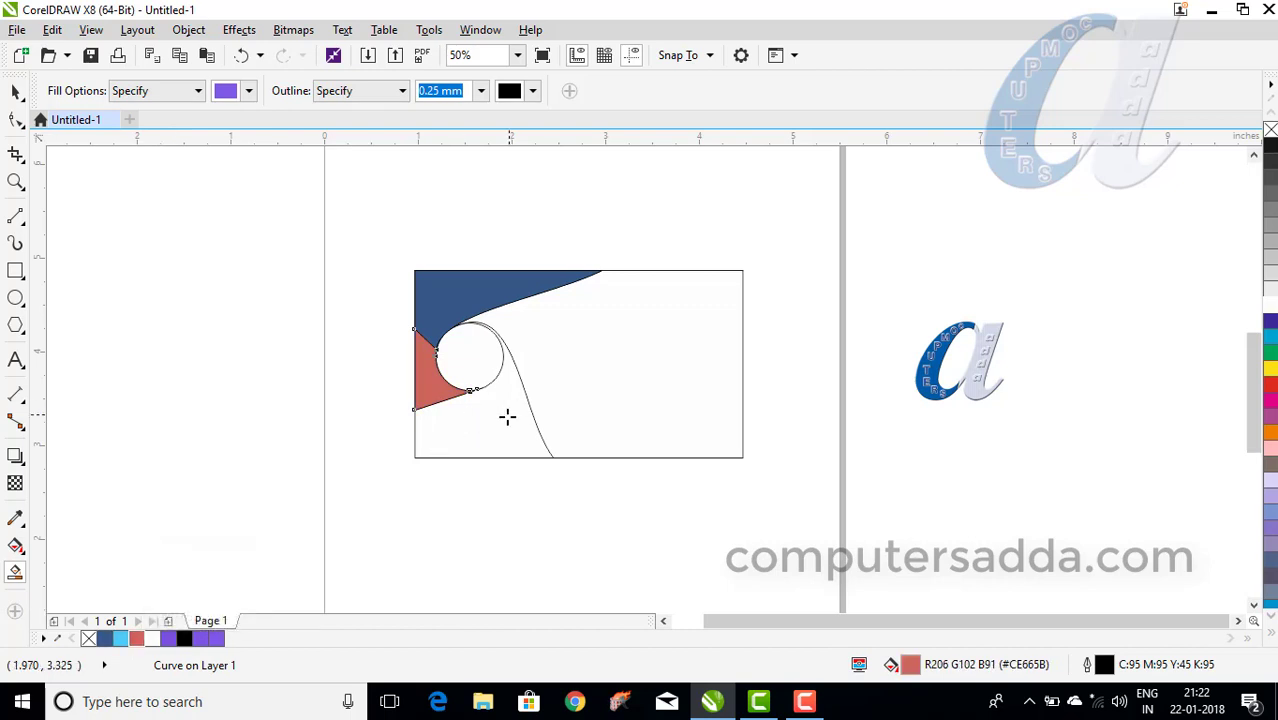
{"action": "left_click", "coordinate": [508, 420]}
{"action": "left_click", "coordinate": [121, 640]}
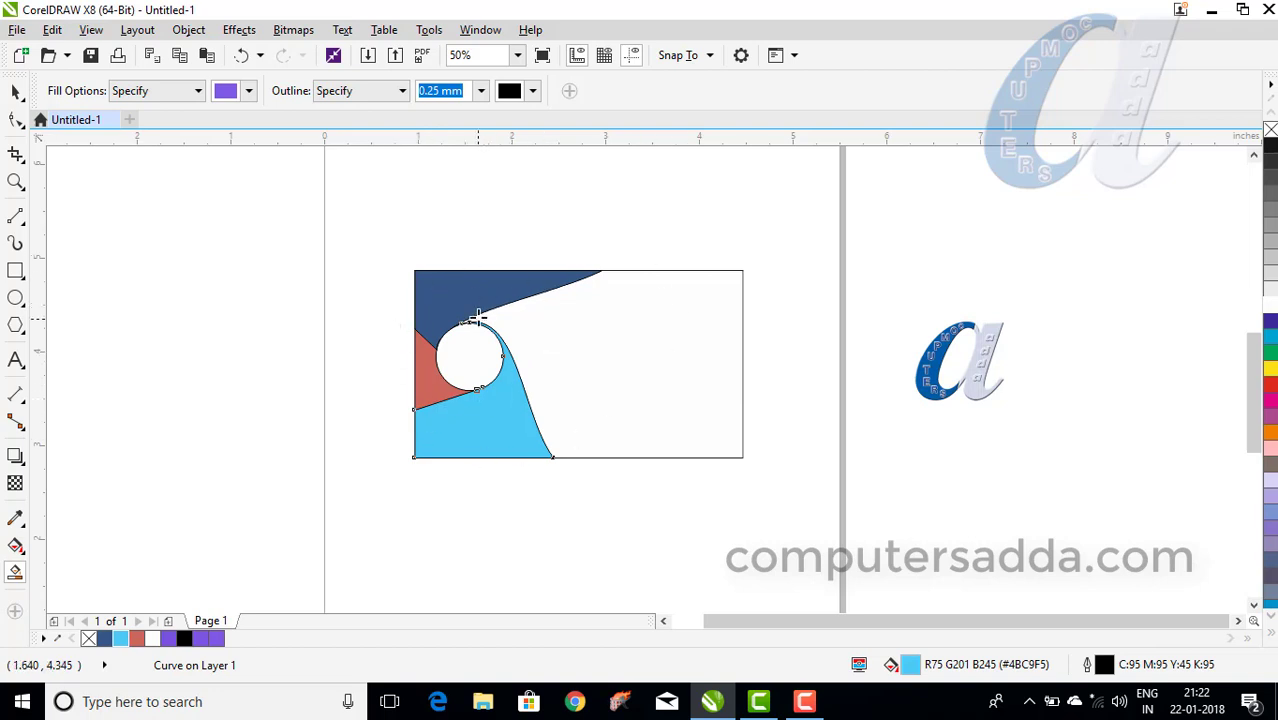
{"action": "left_click", "coordinate": [15, 91]}
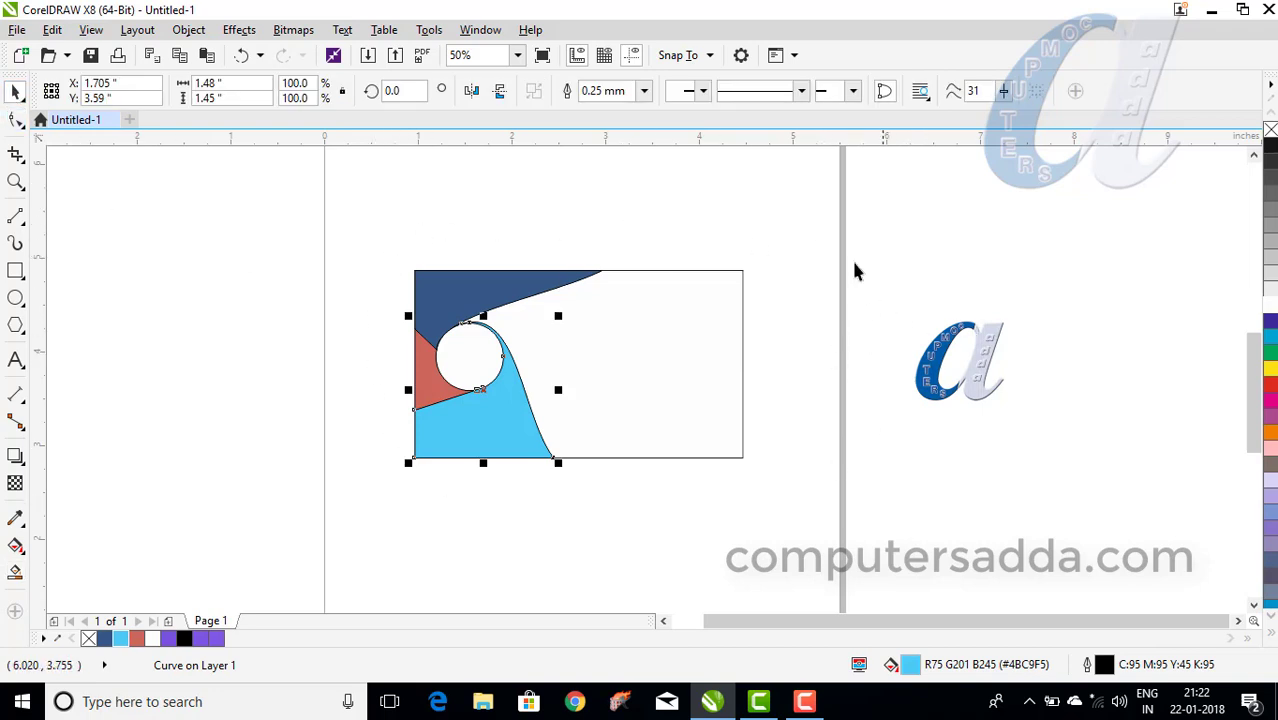
Move the 'a' logo beside the card's right edge and order it In Front Of the artwork.
{"action": "left_click", "coordinate": [988, 345]}
{"action": "mouse_move", "coordinate": [975, 355]}
{"action": "left_mouse_down"}
{"action": "mouse_move", "coordinate": [861, 343]}
{"action": "mouse_move", "coordinate": [975, 368]}
{"action": "mouse_move", "coordinate": [772, 355]}
{"action": "mouse_move", "coordinate": [790, 331]}
{"action": "mouse_move", "coordinate": [780, 318]}
{"action": "mouse_move", "coordinate": [796, 317]}
{"action": "mouse_move", "coordinate": [767, 345]}
{"action": "mouse_move", "coordinate": [781, 318]}
{"action": "left_mouse_up"}
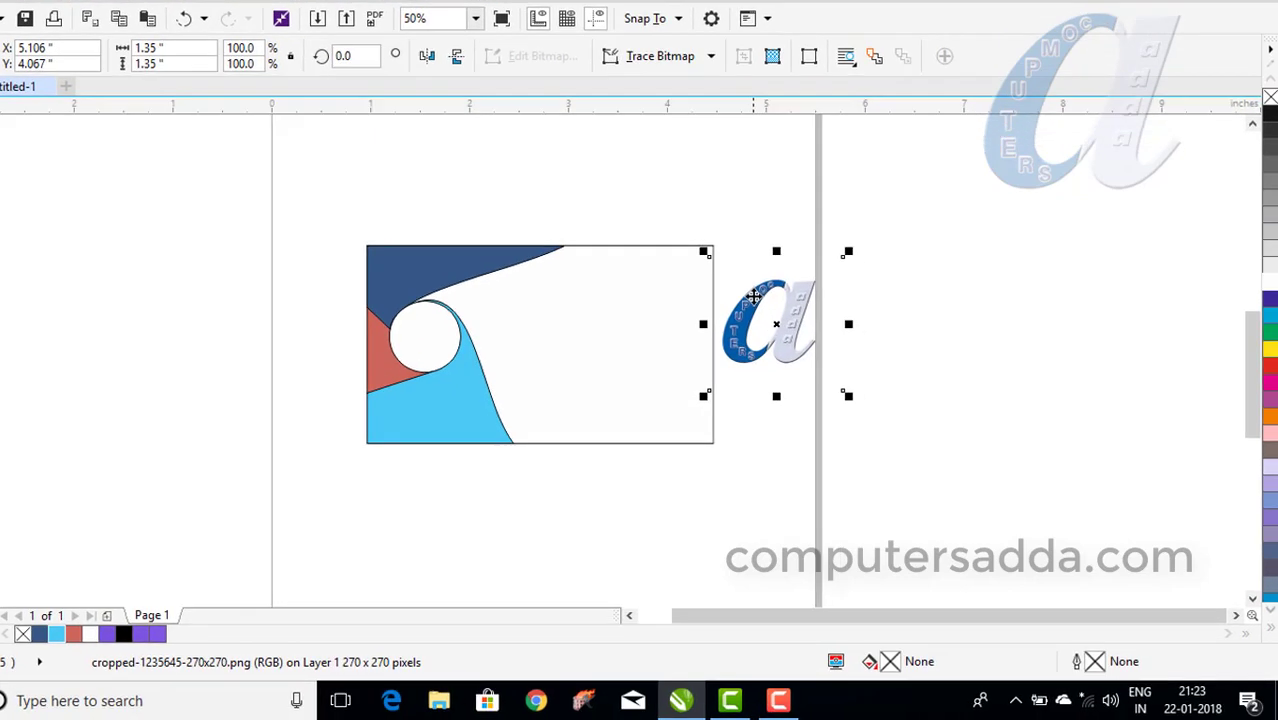
{"action": "right_click", "coordinate": [781, 318]}
{"action": "mouse_move", "coordinate": [997, 488]}
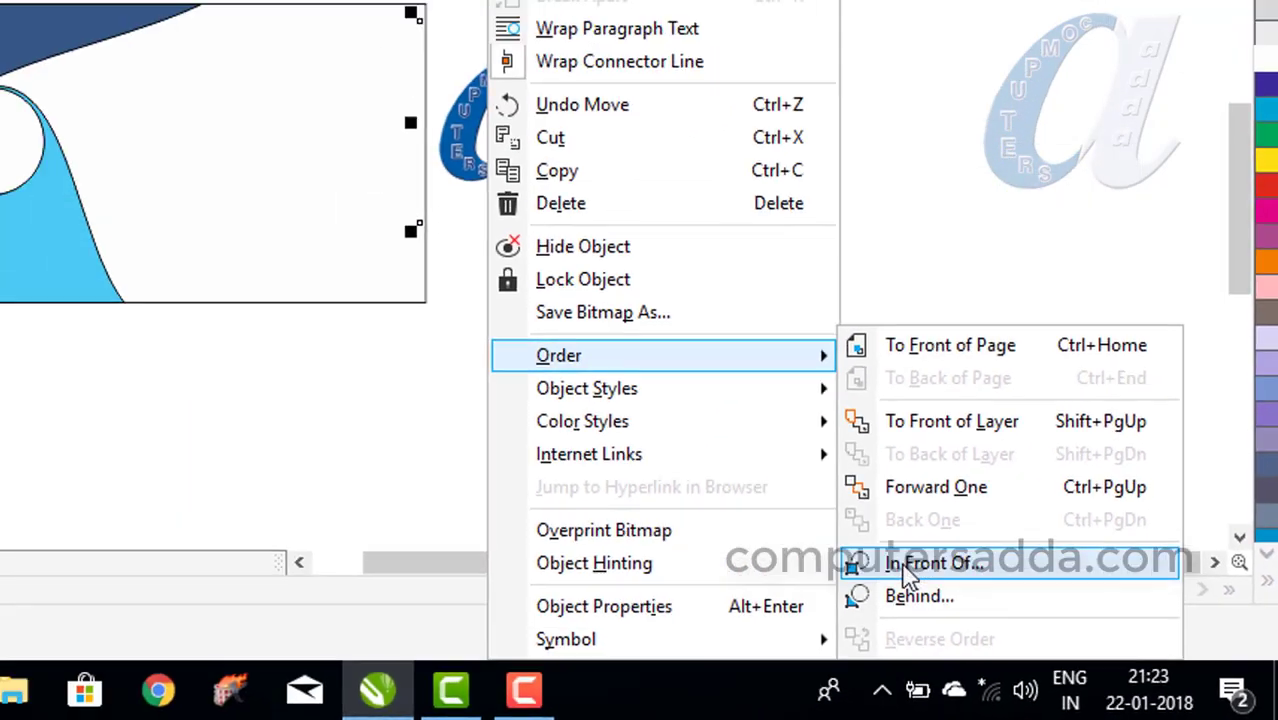
{"action": "left_click", "coordinate": [907, 573]}
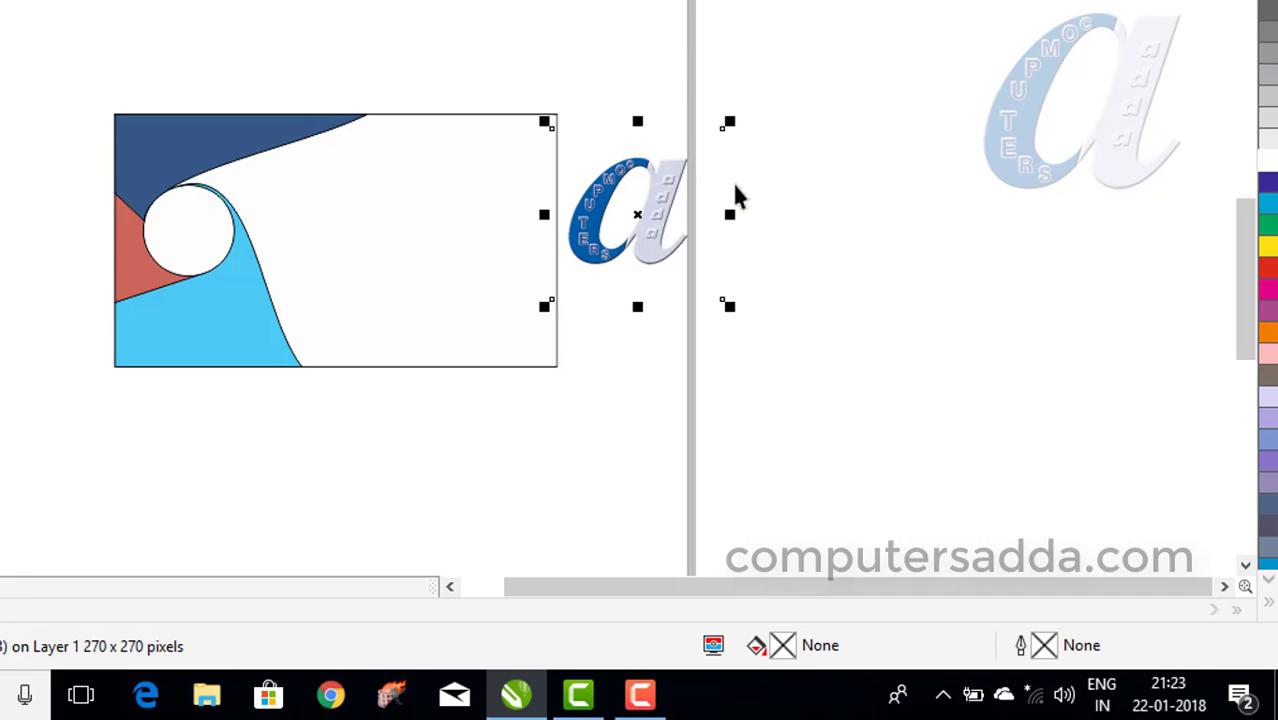
Shrink the 'a' logo and drag it into the white circle between the panels.
{"action": "left_click", "coordinate": [633, 183]}
{"action": "left_click_drag", "start_coordinate": [635, 172], "coordinate": [750, 176]}
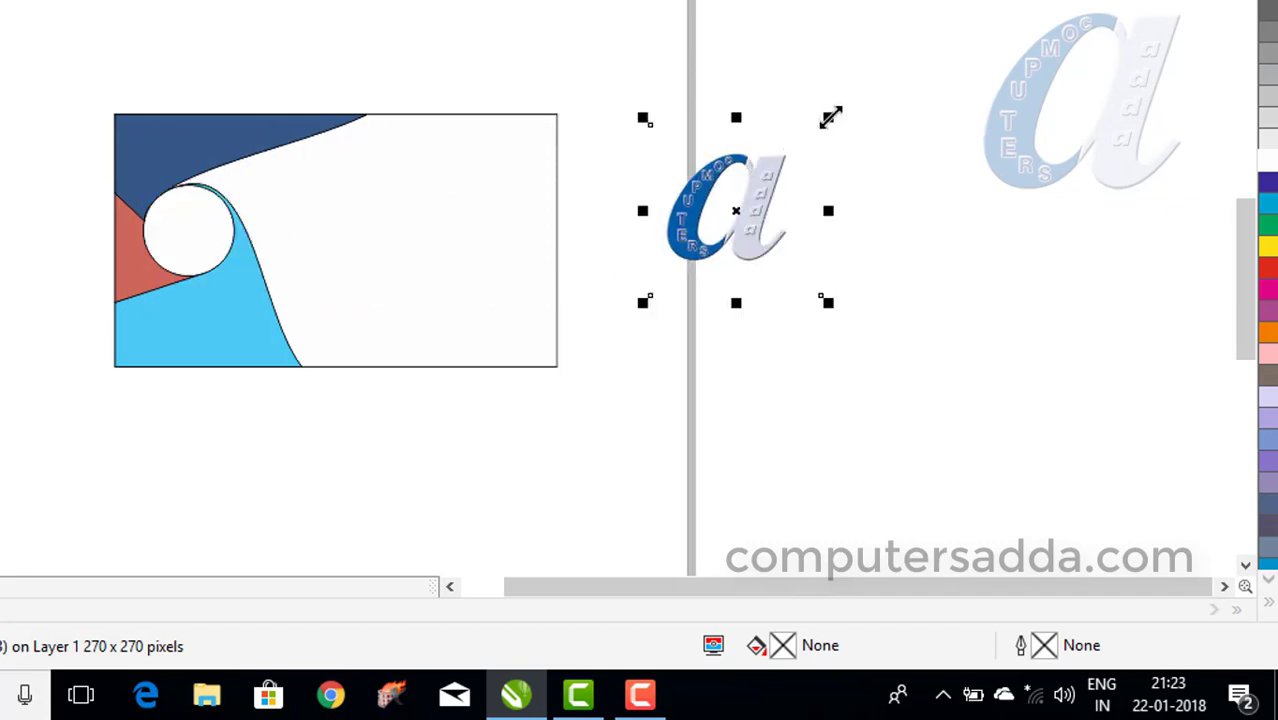
{"action": "left_click_drag", "start_coordinate": [829, 118], "coordinate": [775, 172]}
{"action": "left_click_drag", "start_coordinate": [722, 214], "coordinate": [203, 218]}
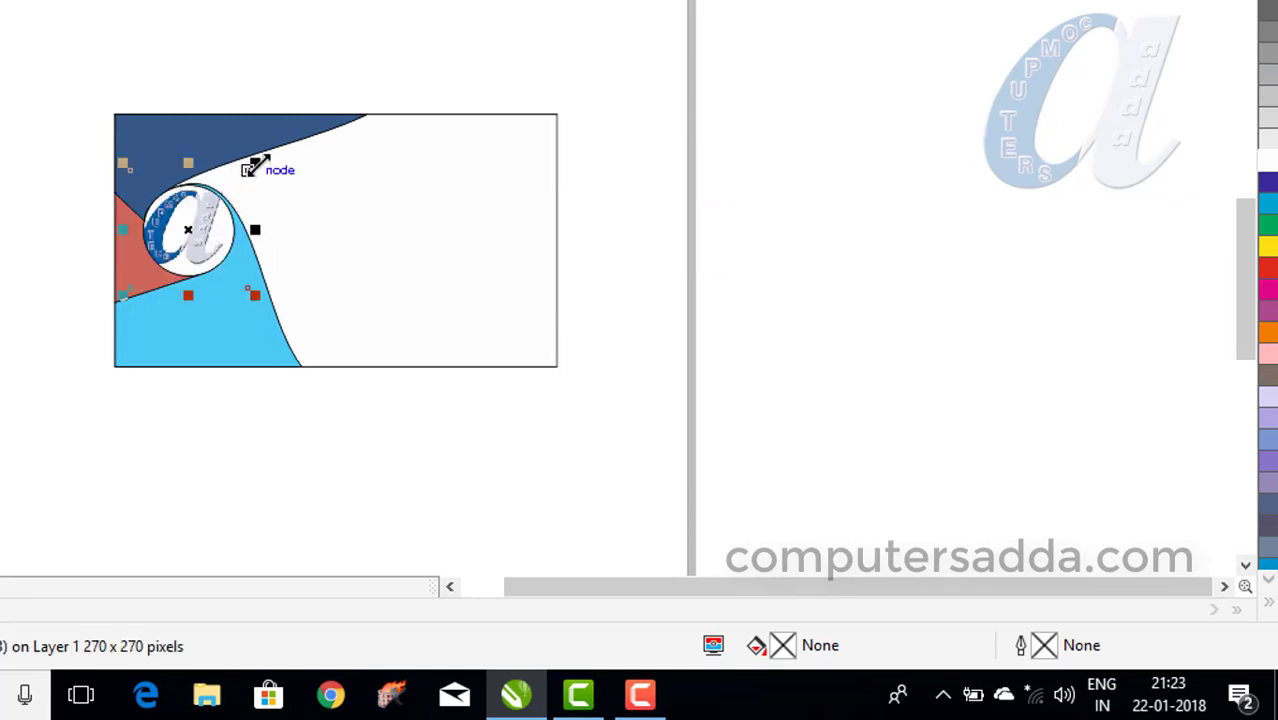
{"action": "left_click_drag", "start_coordinate": [255, 163], "coordinate": [237, 182]}
{"action": "mouse_move", "coordinate": [196, 236]}
{"action": "left_mouse_down"}
{"action": "mouse_move", "coordinate": [205, 226]}
{"action": "mouse_move", "coordinate": [194, 224]}
{"action": "left_mouse_up"}
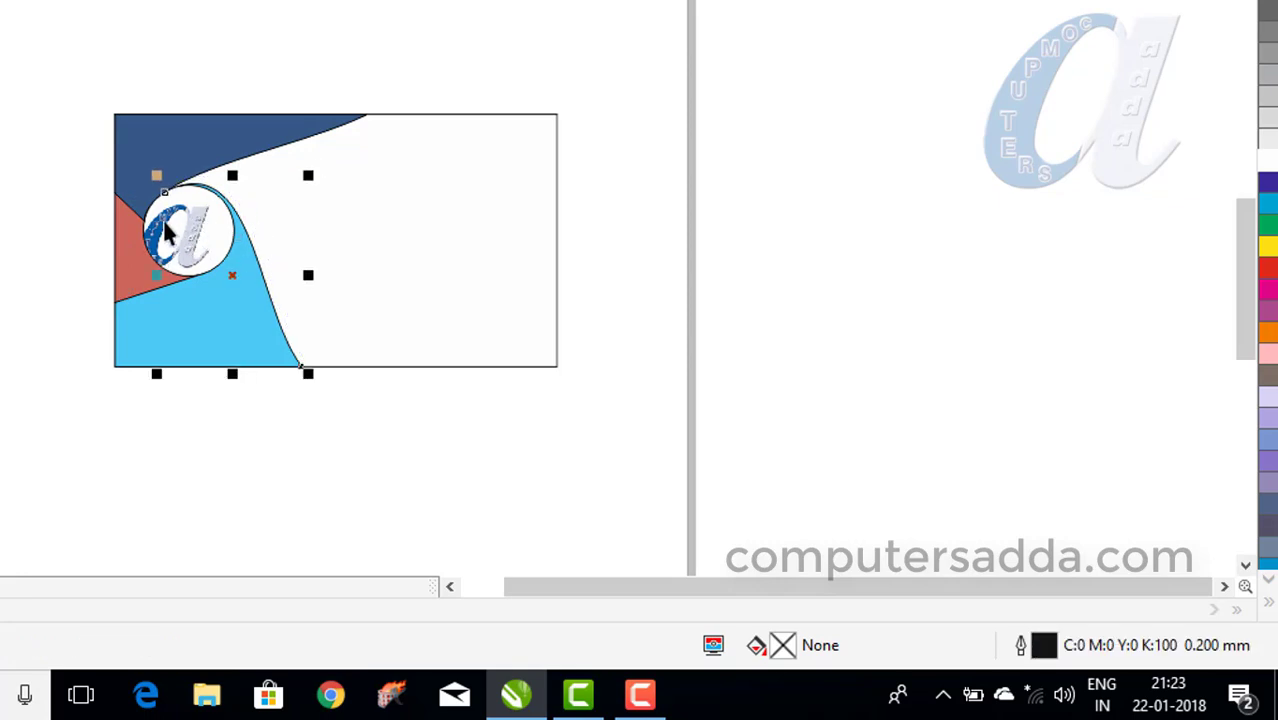
Fine-tune the logo's position in the circle with a small drag and Up/Down arrow nudges.
{"action": "left_click", "coordinate": [168, 232]}
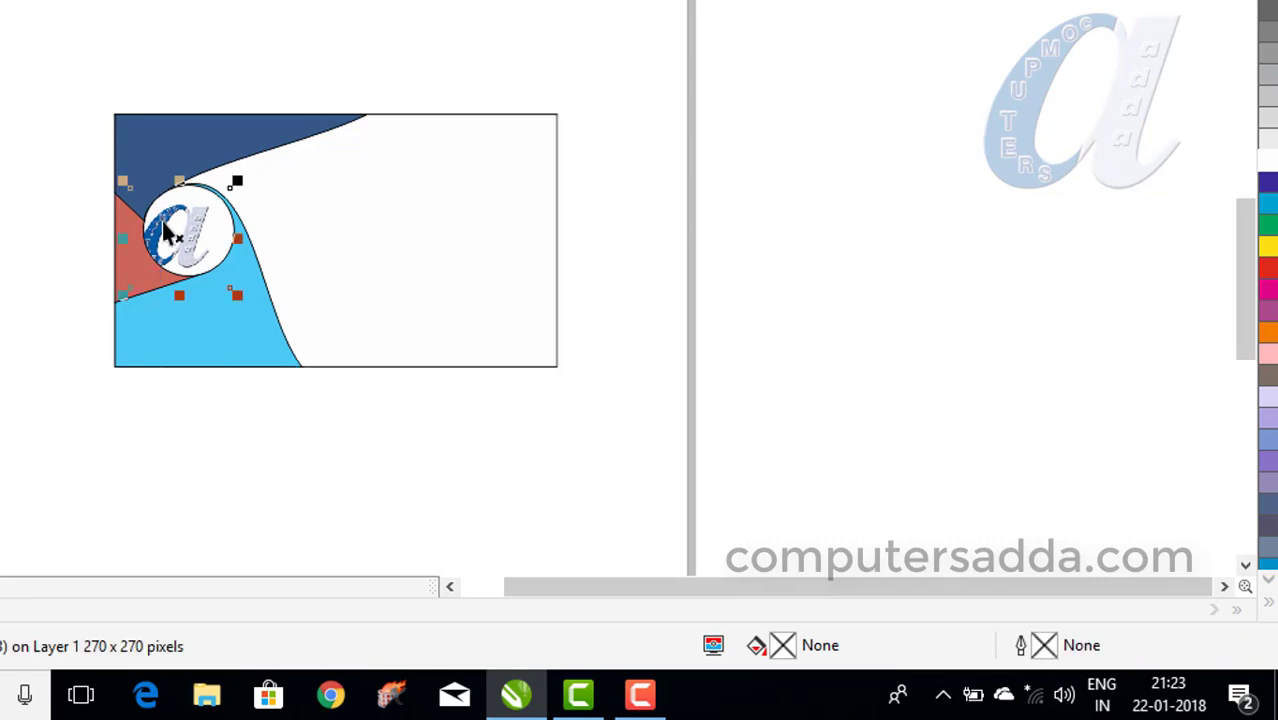
{"action": "left_click_drag", "start_coordinate": [164, 218], "coordinate": [178, 216]}
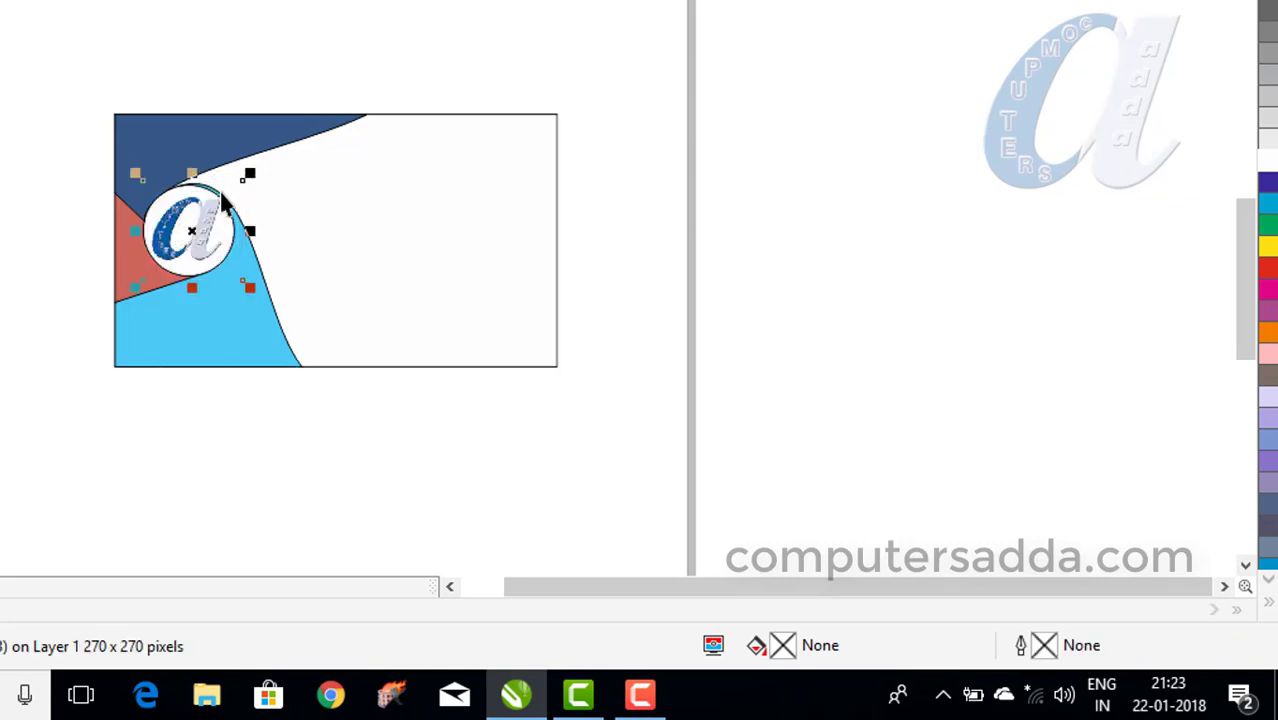
{"action": "key", "text": "Up"}
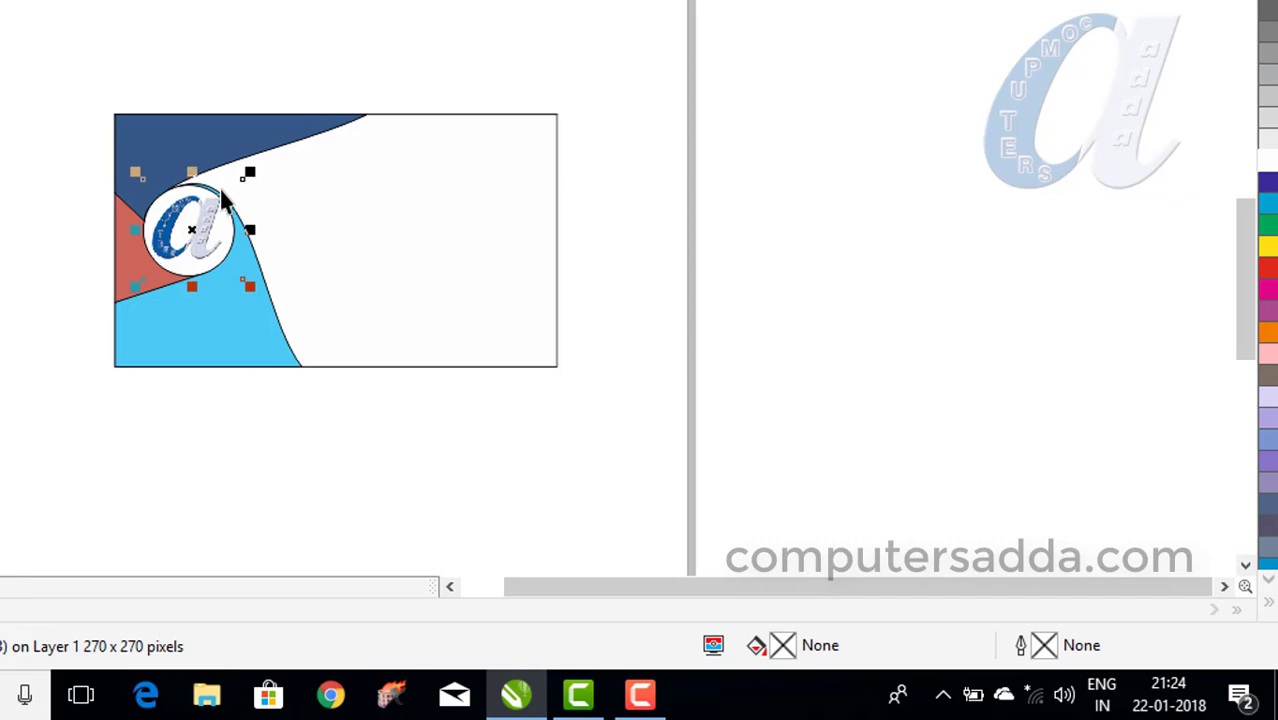
{"action": "key", "text": "Down"}
{"action": "key", "text": "Down"}
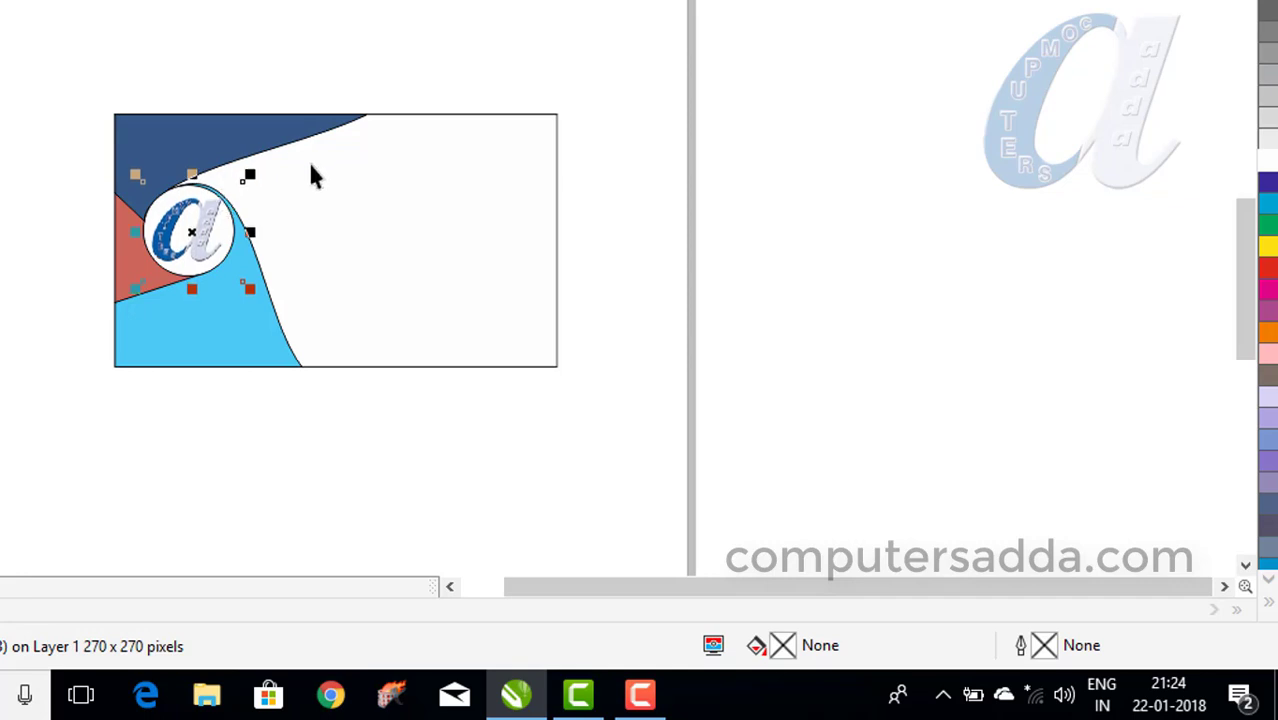
{"action": "left_click", "coordinate": [808, 130]}
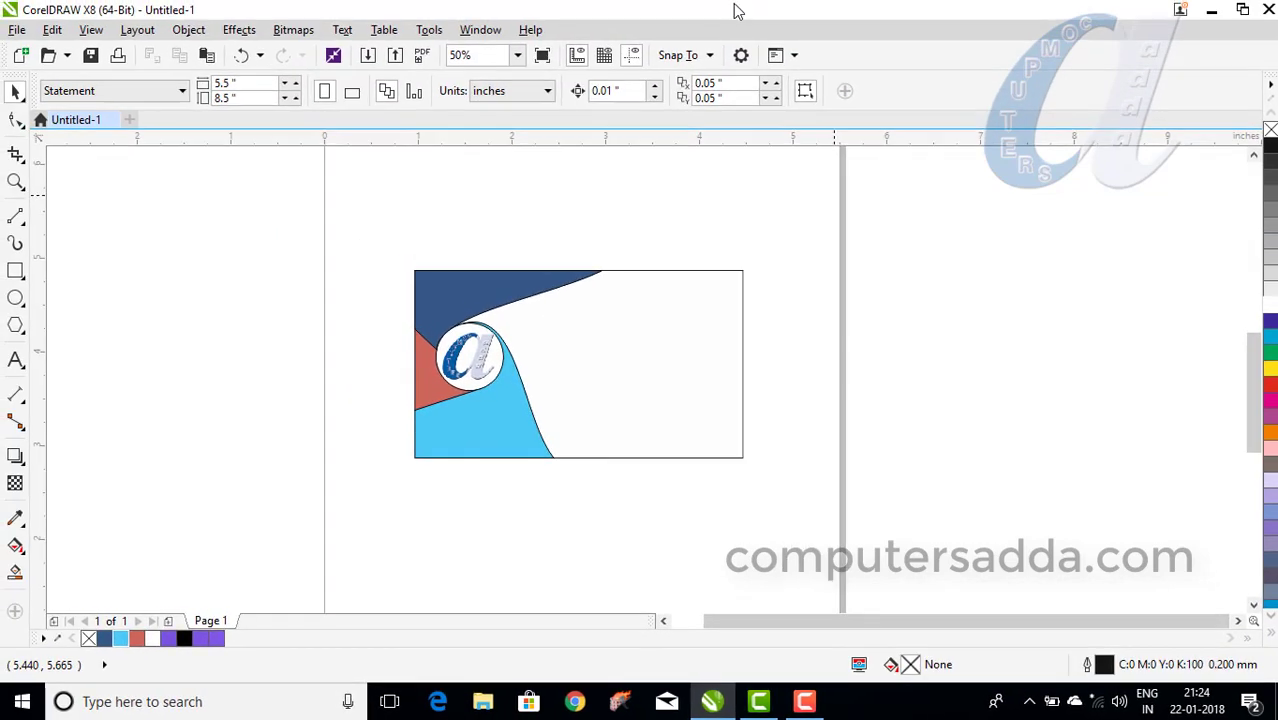
Scale the 'a' bitmap down to 0.686 inches (50.8%) and move it up to centre it in the circle.
{"action": "scroll", "coordinate": [503, 372], "scroll_direction": "up", "scroll_amount": 1}
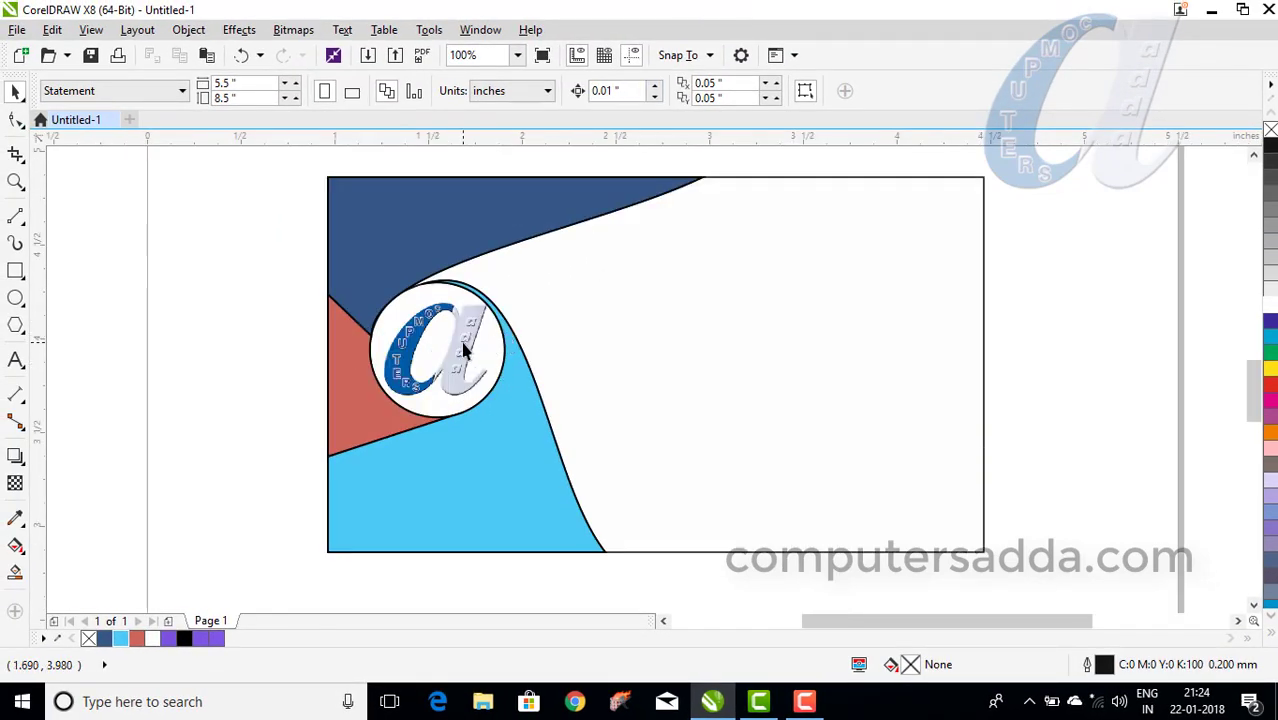
{"action": "left_click", "coordinate": [468, 338]}
{"action": "left_click", "coordinate": [395, 365]}
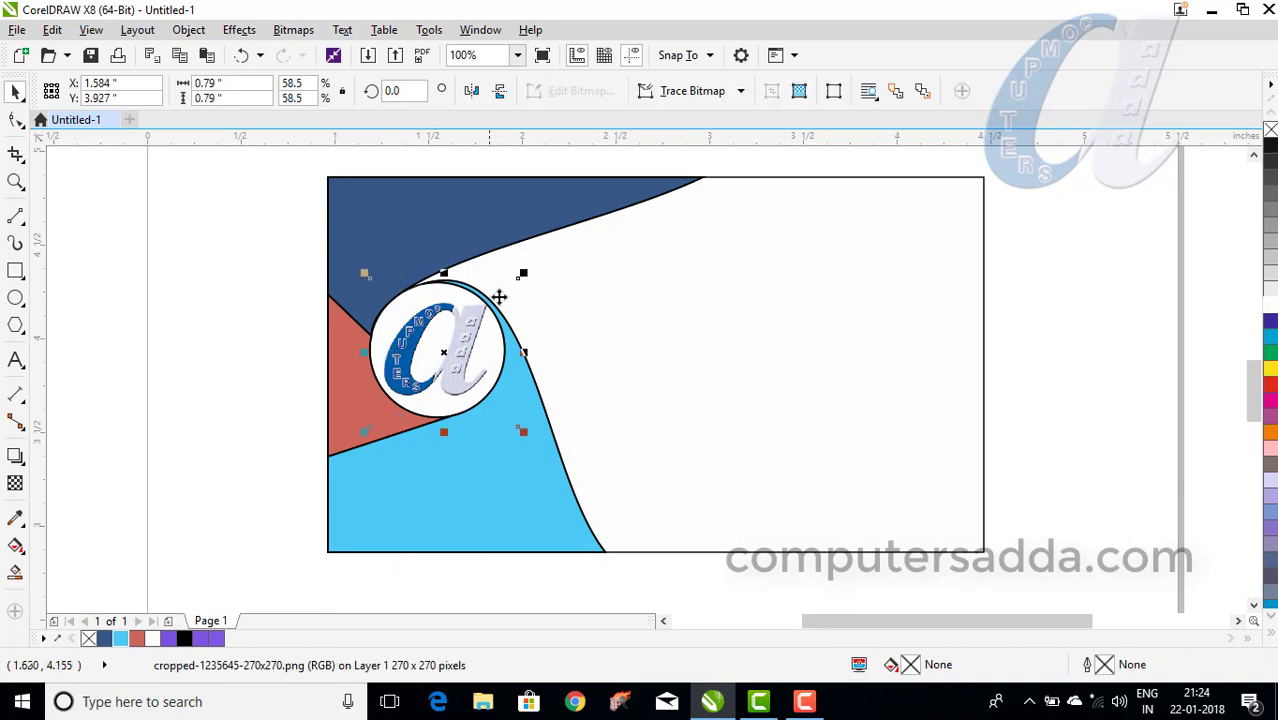
{"action": "left_click_drag", "start_coordinate": [520, 276], "coordinate": [499, 296]}
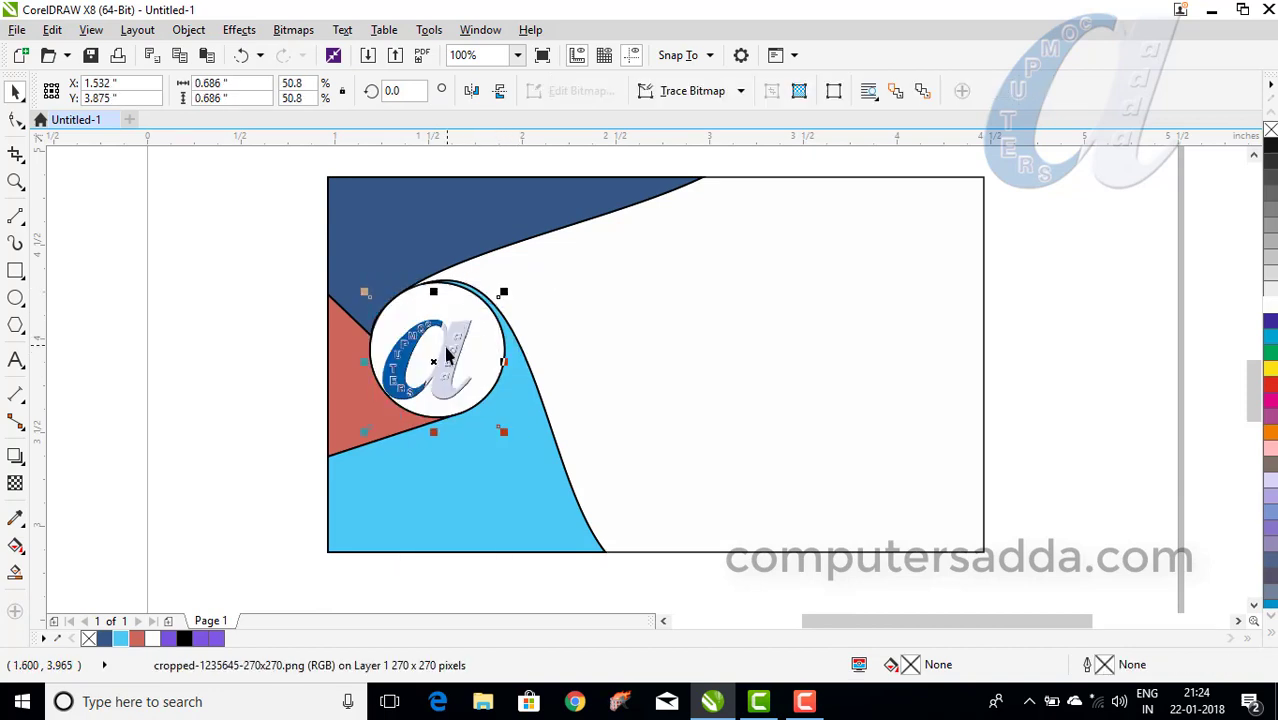
{"action": "left_click", "coordinate": [447, 350]}
{"action": "left_click", "coordinate": [395, 365]}
{"action": "left_click_drag", "start_coordinate": [398, 348], "coordinate": [400, 347]}
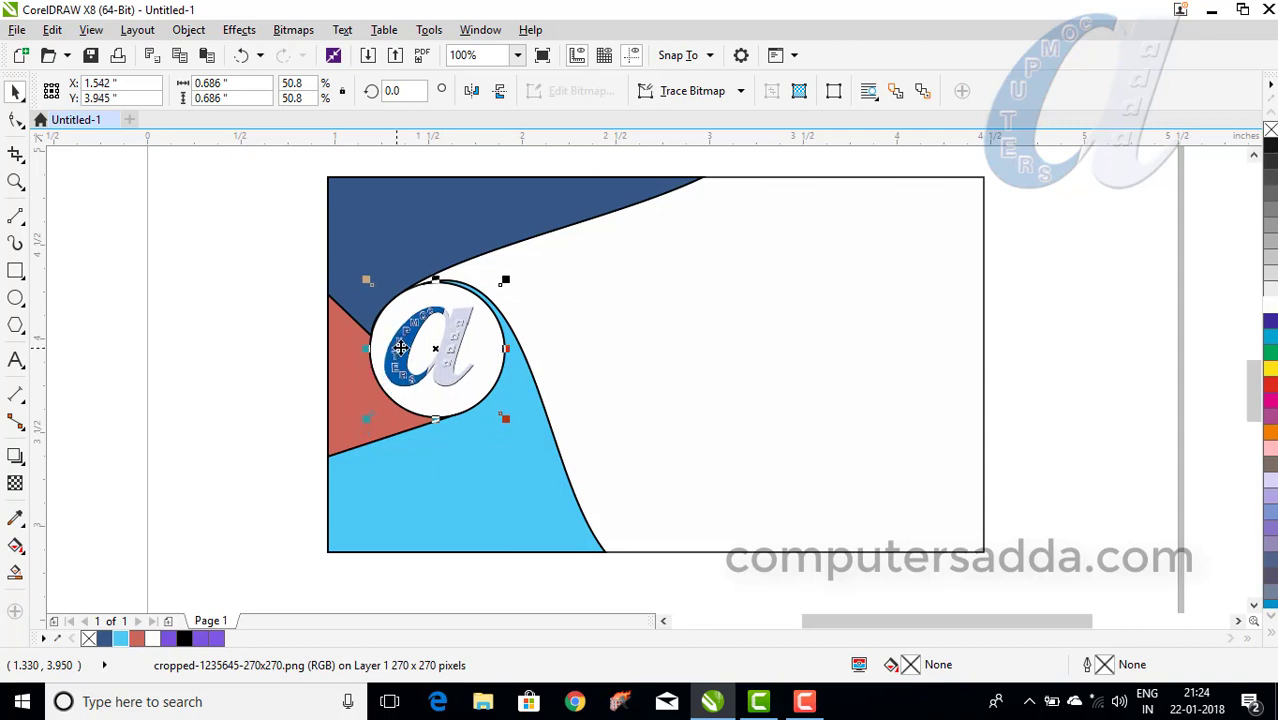
{"action": "left_click", "coordinate": [543, 470]}
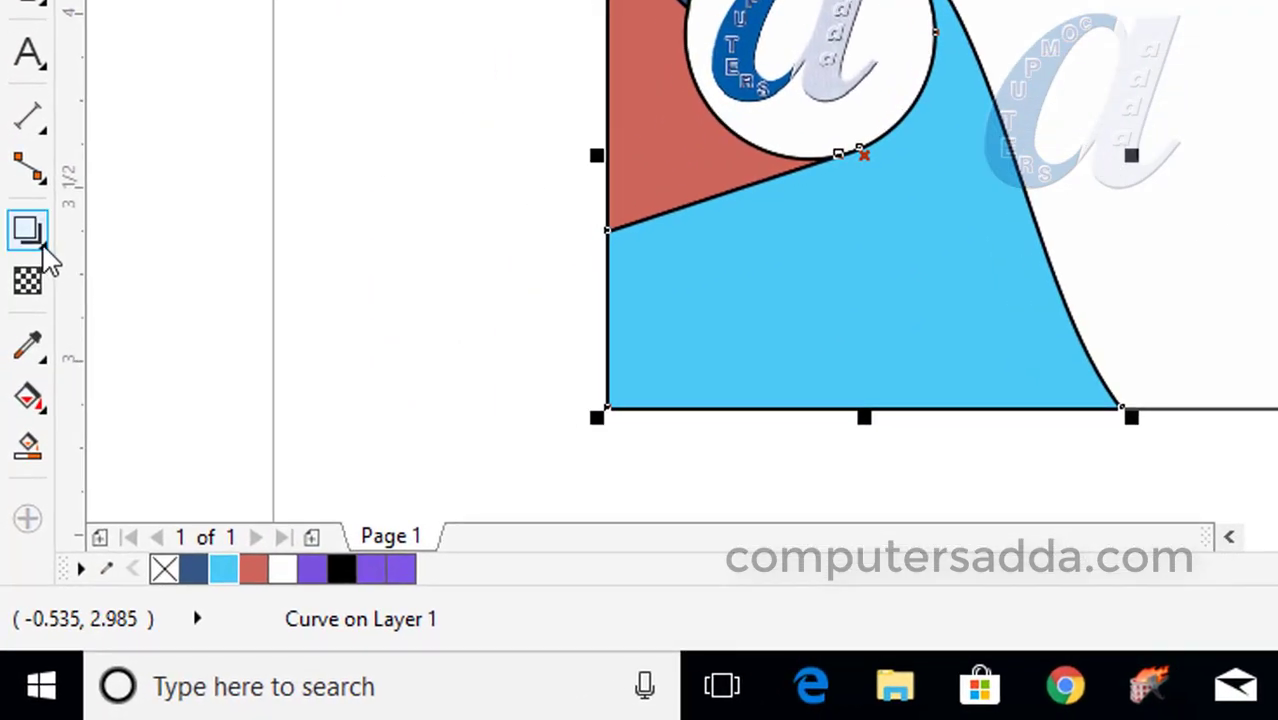
Apply the Flat Bottom Left drop shadow preset to the cyan curved panel.
{"action": "left_click", "coordinate": [44, 250]}
{"action": "left_click", "coordinate": [157, 257]}
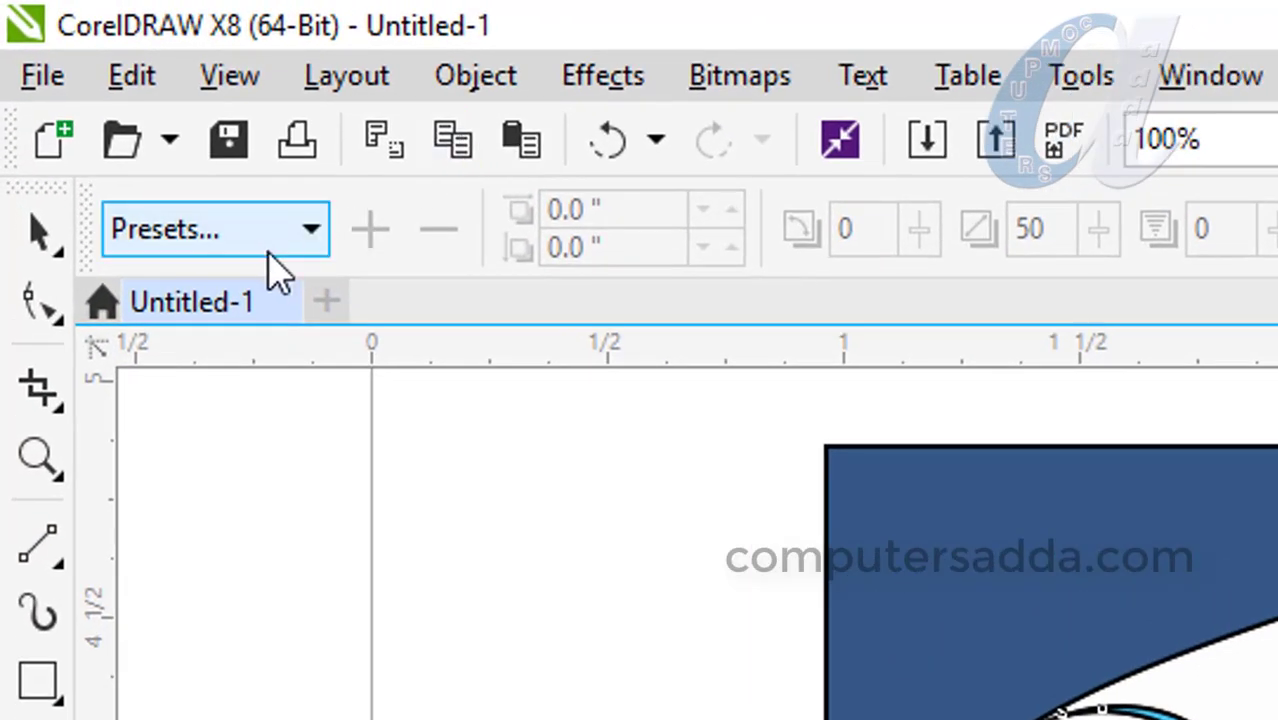
{"action": "left_click", "coordinate": [272, 252]}
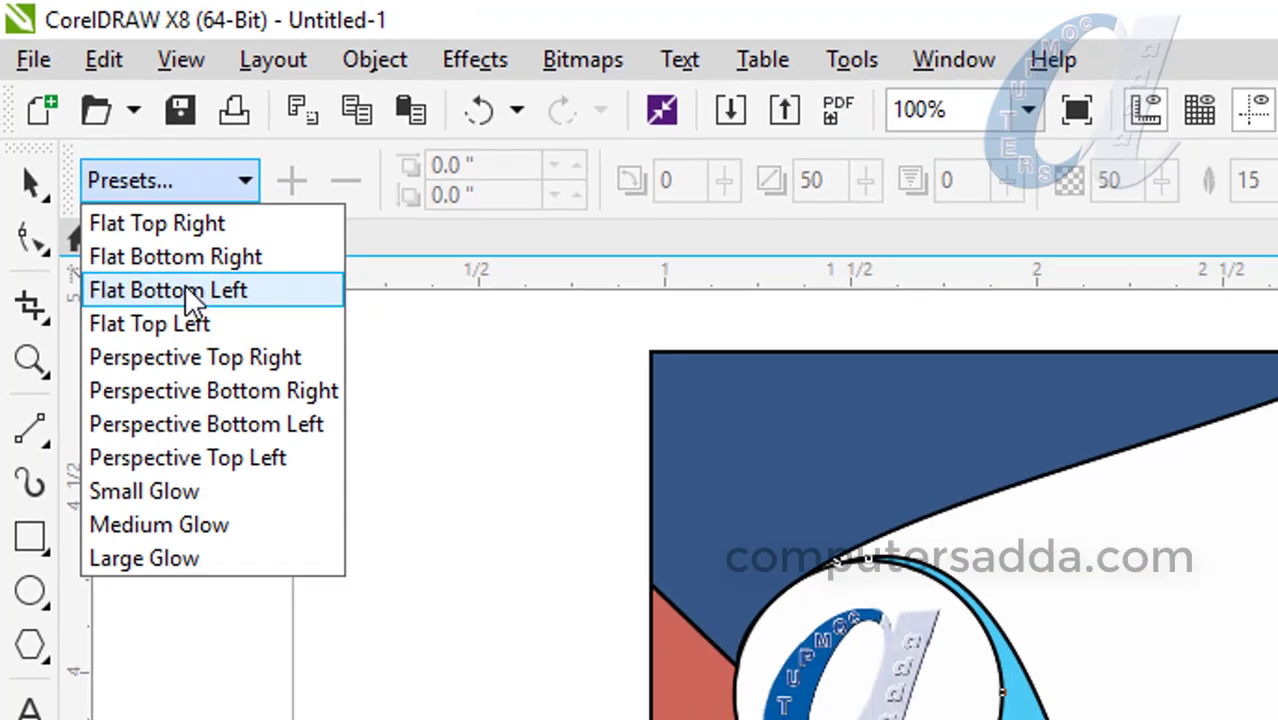
{"action": "left_click", "coordinate": [245, 378]}
Raise the shadow opacity to 58 and pull its offset in close to the panel's corner.
{"action": "scroll", "coordinate": [380, 325], "scroll_direction": "down", "scroll_amount": 1}
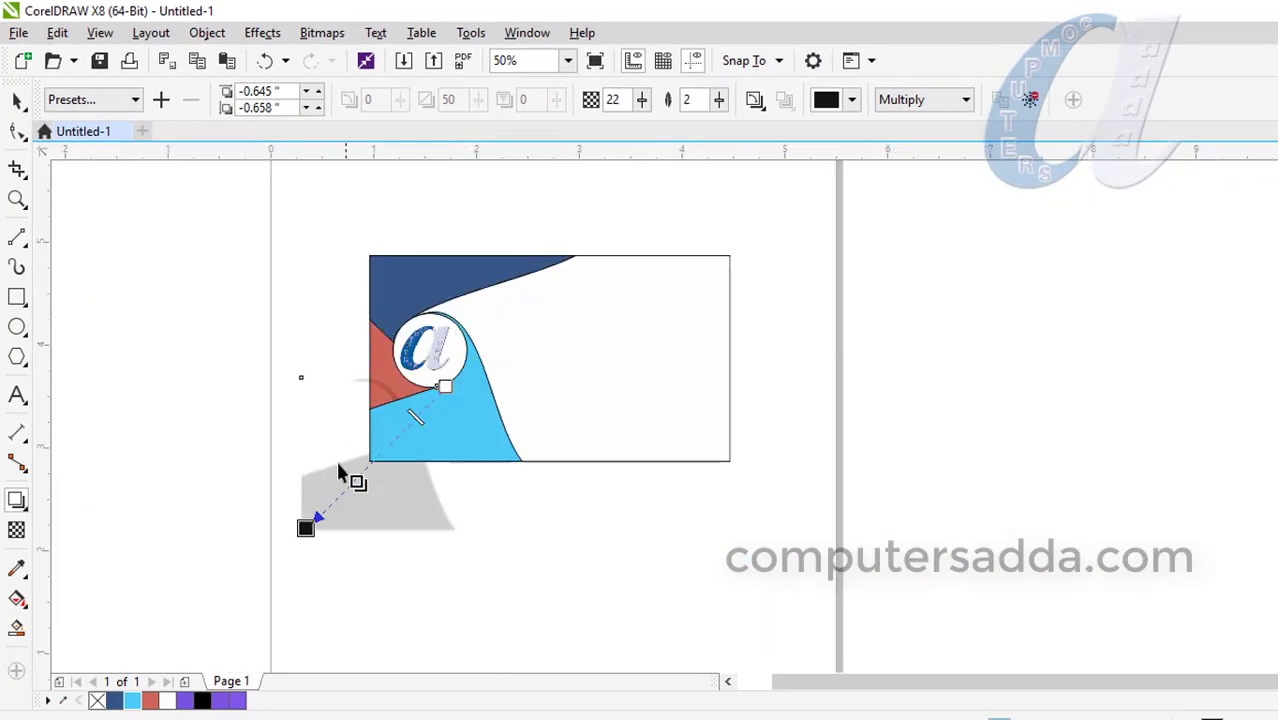
{"action": "mouse_move", "coordinate": [305, 527]}
{"action": "left_mouse_down"}
{"action": "mouse_move", "coordinate": [365, 435]}
{"action": "mouse_move", "coordinate": [357, 457]}
{"action": "left_mouse_up"}
{"action": "scroll", "coordinate": [375, 428], "scroll_direction": "up", "scroll_amount": 2}
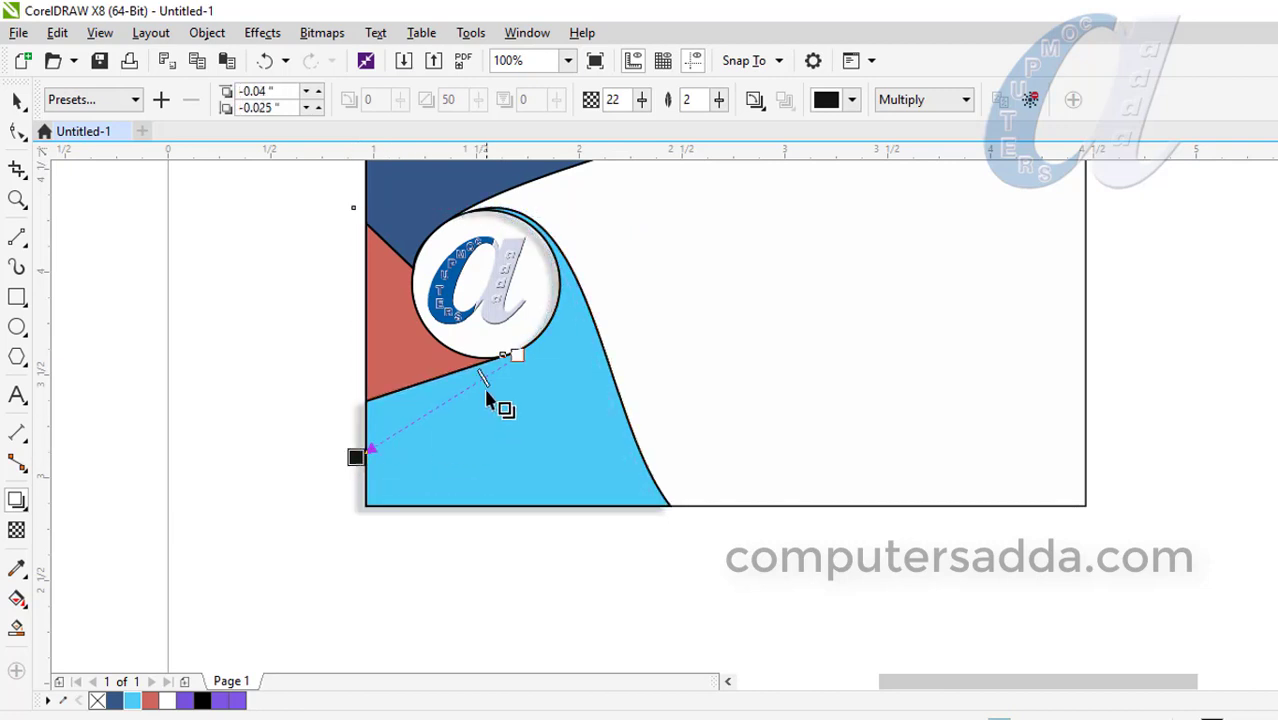
{"action": "left_click_drag", "start_coordinate": [484, 376], "coordinate": [431, 419]}
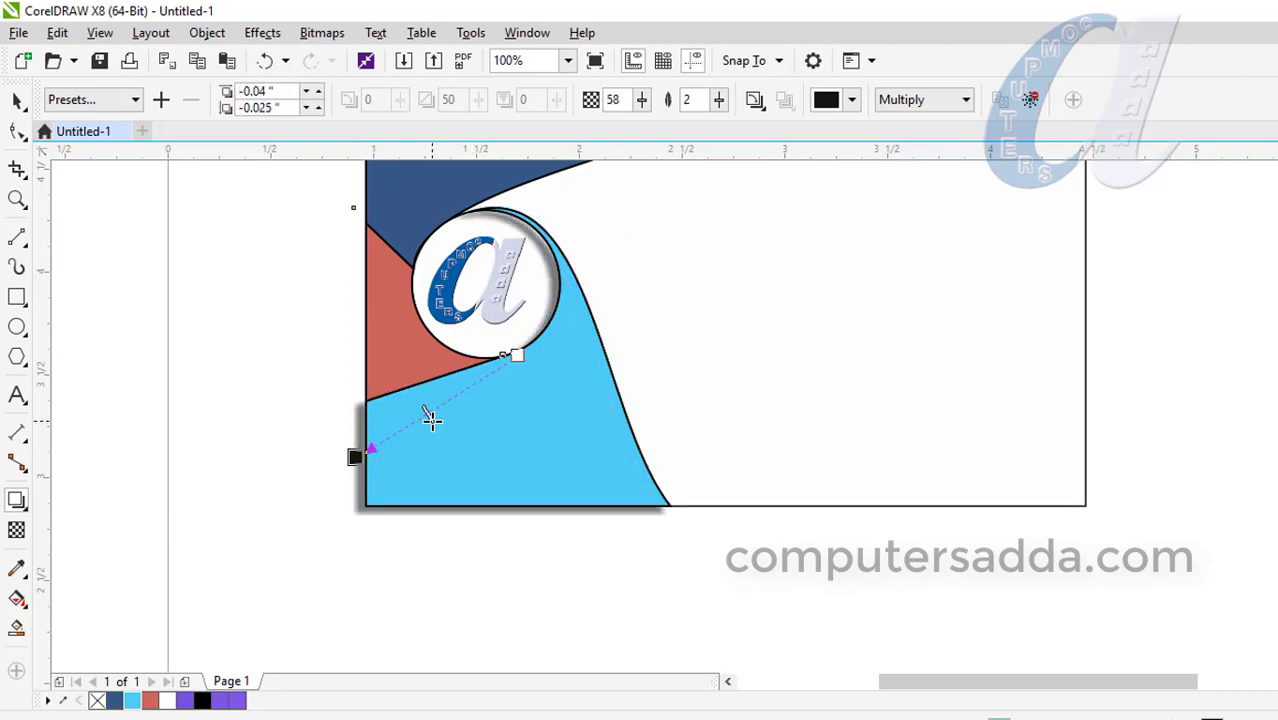
{"action": "left_click_drag", "start_coordinate": [355, 457], "coordinate": [363, 452]}
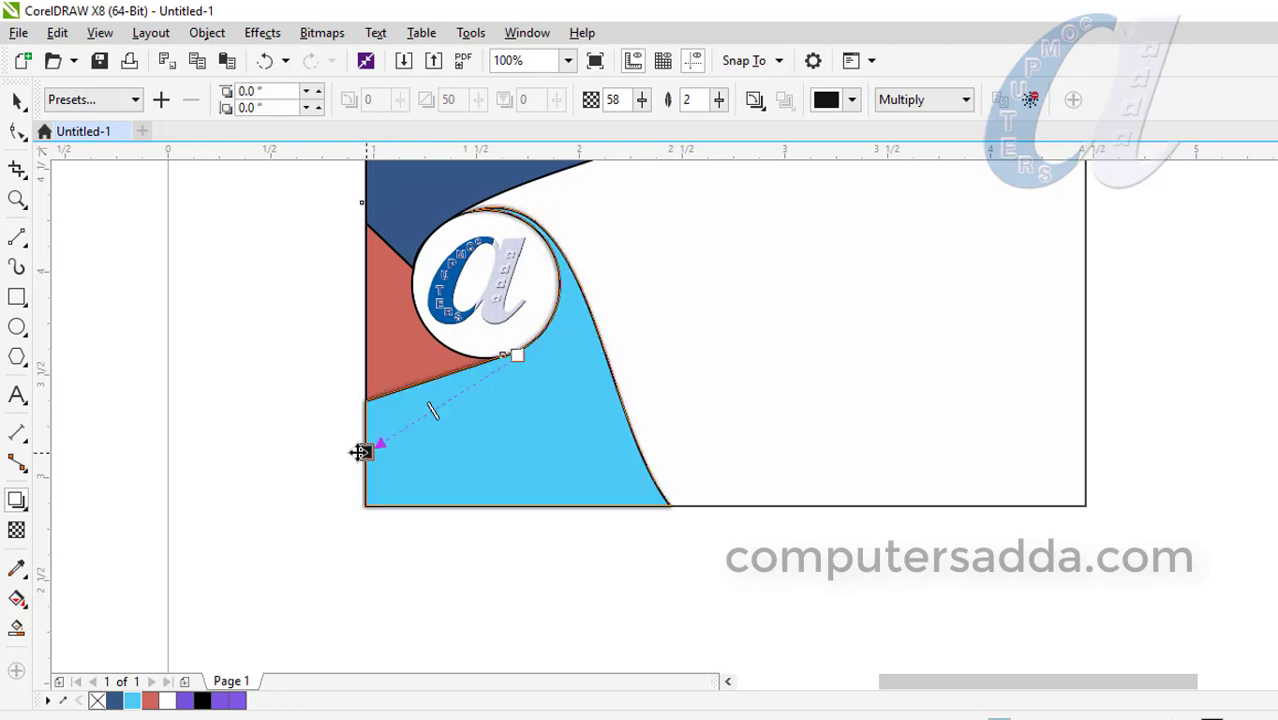
{"action": "left_click_drag", "start_coordinate": [358, 452], "coordinate": [361, 458]}
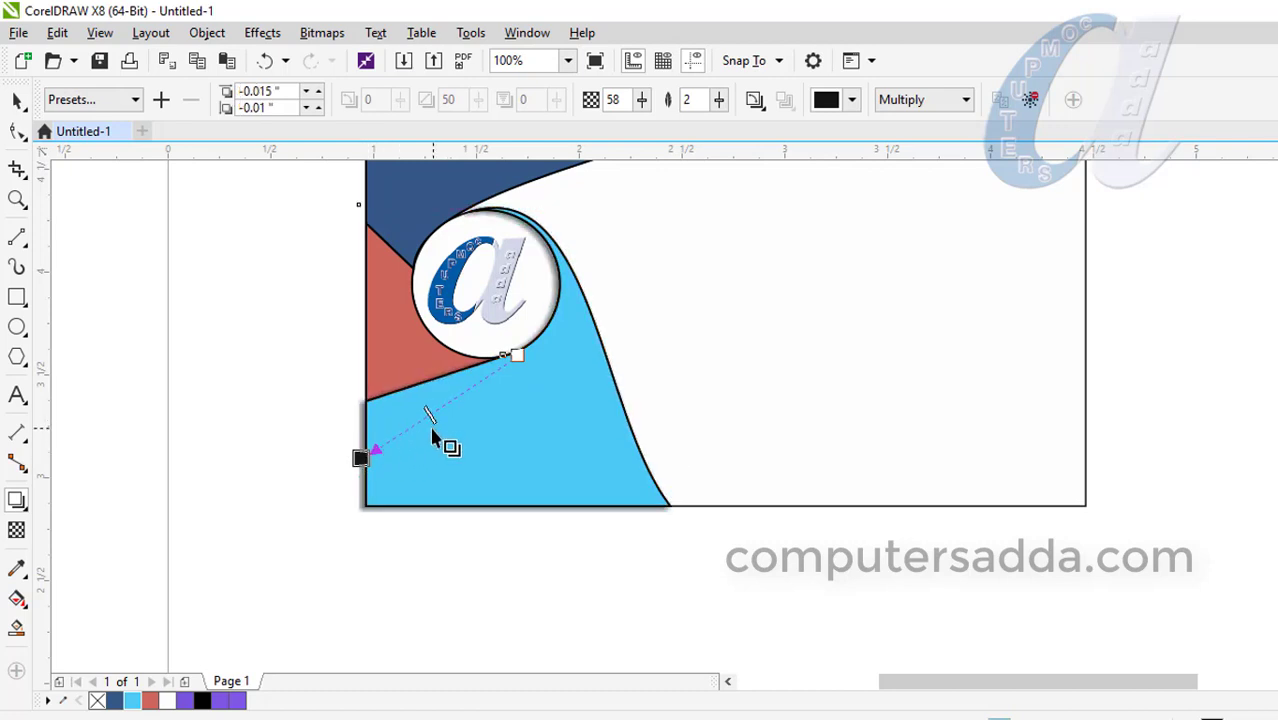
{"action": "scroll", "coordinate": [428, 426], "scroll_direction": "down", "scroll_amount": 1}
{"action": "left_click", "coordinate": [359, 228]}
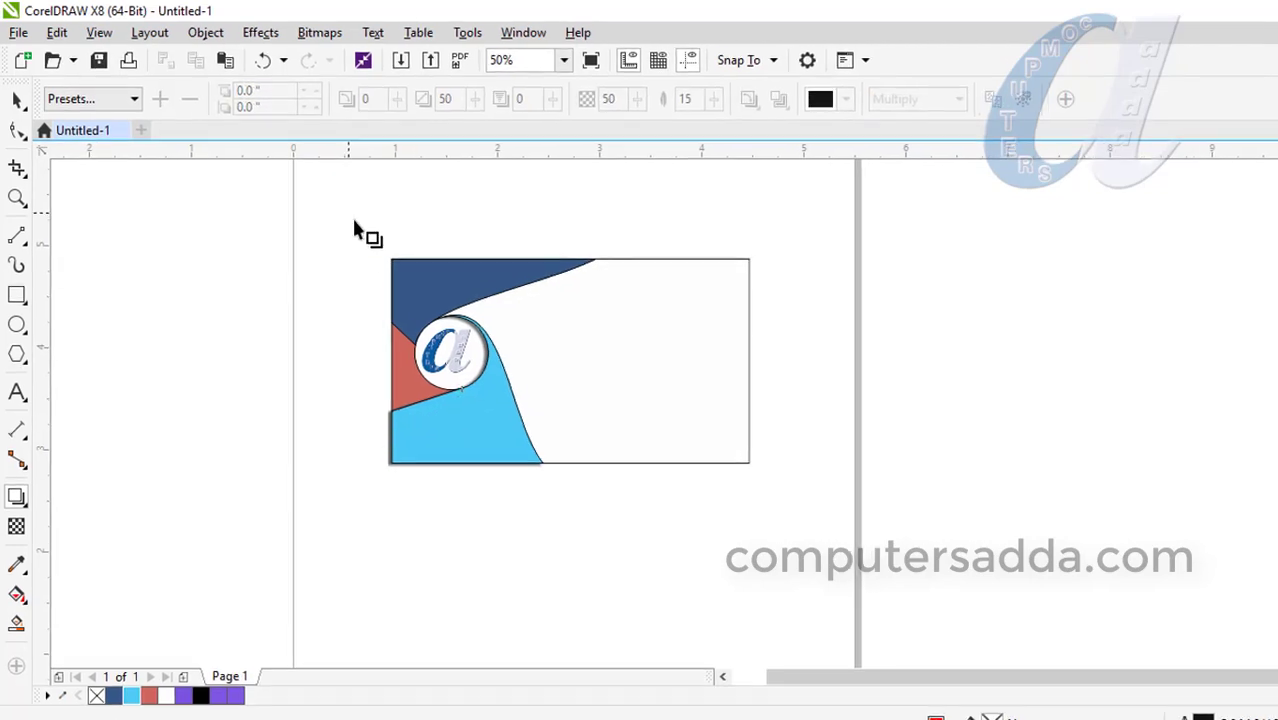
{"action": "scroll", "coordinate": [359, 228], "scroll_direction": "up", "scroll_amount": 1}
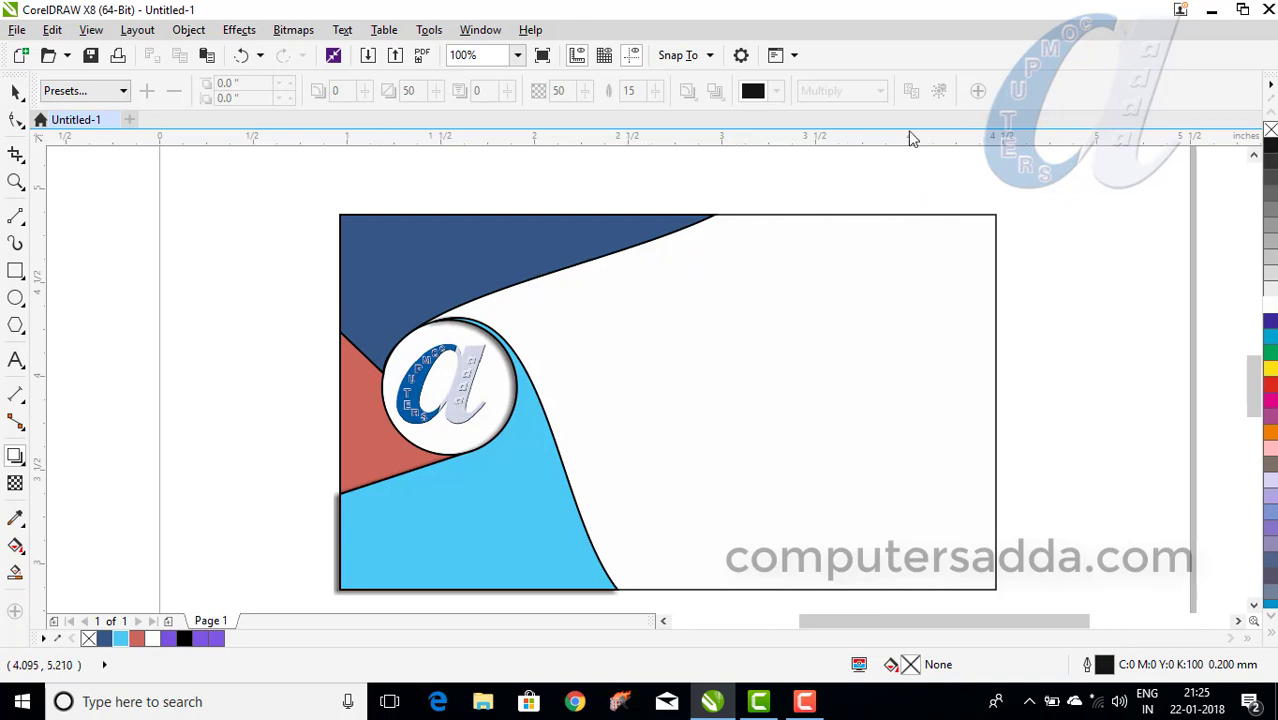
Type 'COMPUTERS ADDA' in yellow Impact text on the navy panel.
{"action": "left_click", "coordinate": [30, 364]}
{"action": "left_click", "coordinate": [371, 270]}
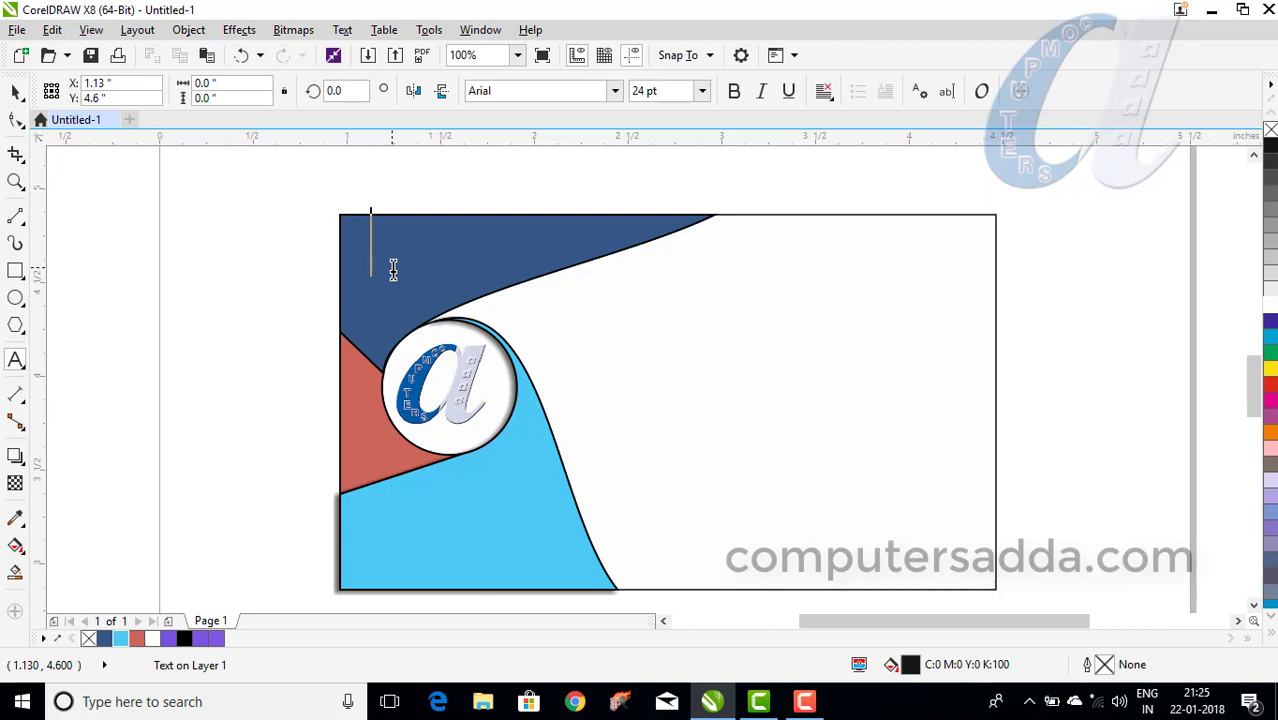
{"action": "left_click", "coordinate": [616, 91]}
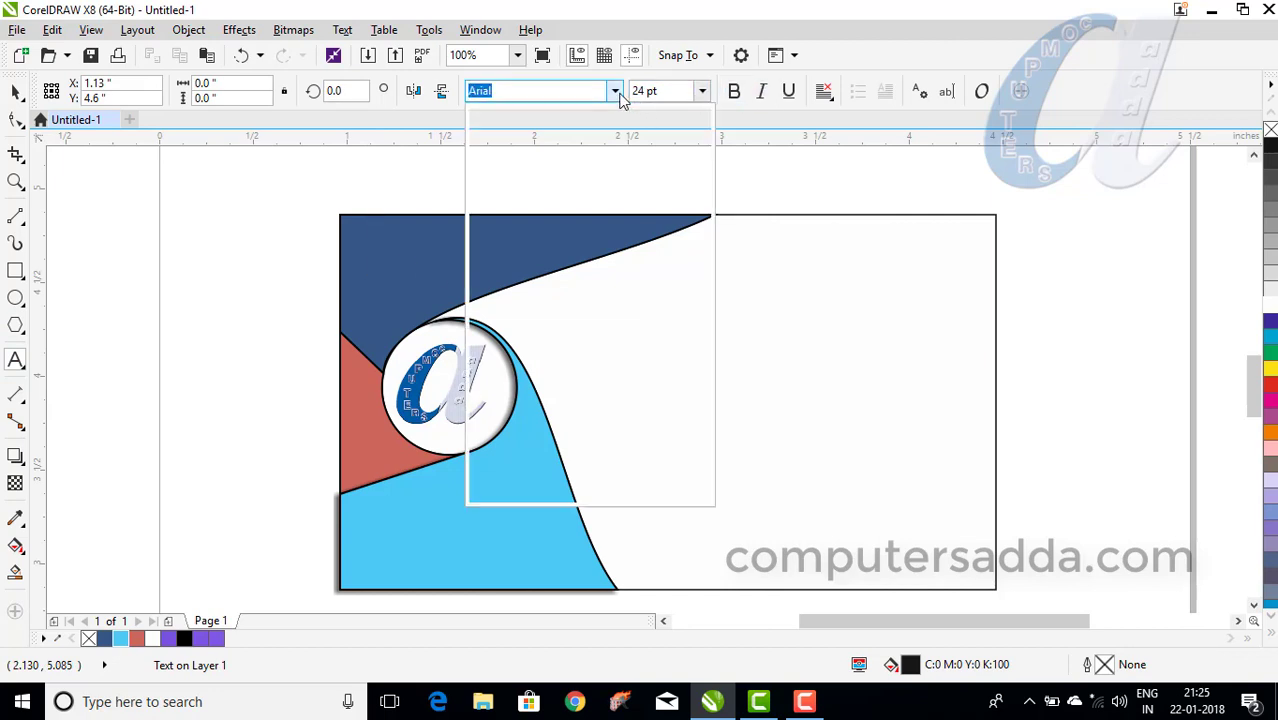
{"action": "left_click", "coordinate": [510, 157]}
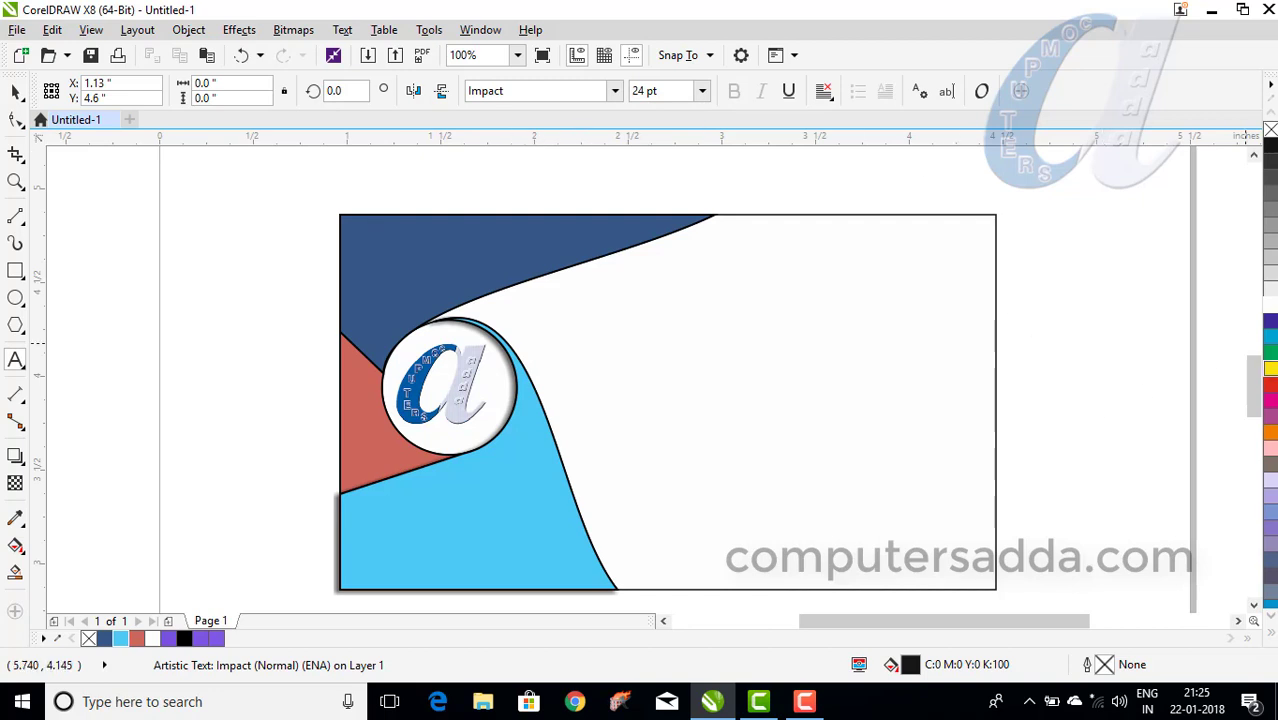
{"action": "left_click", "coordinate": [1270, 372]}
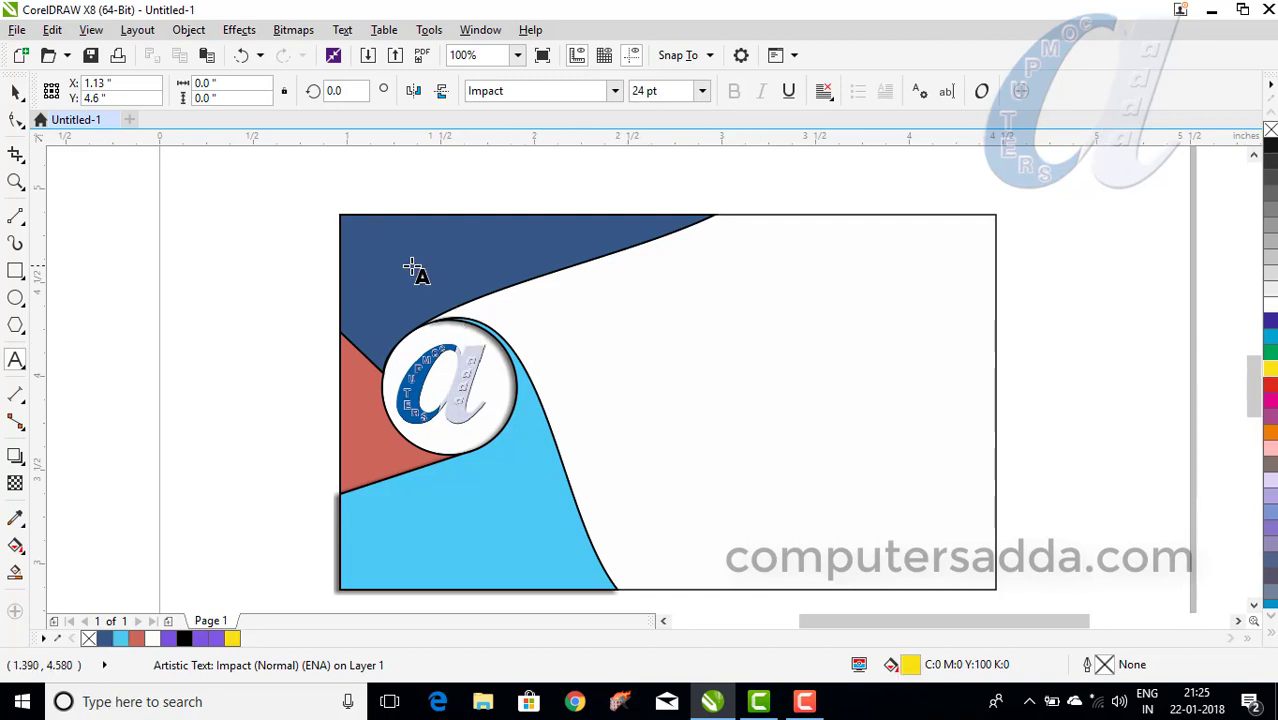
{"action": "type", "text": "CO"}
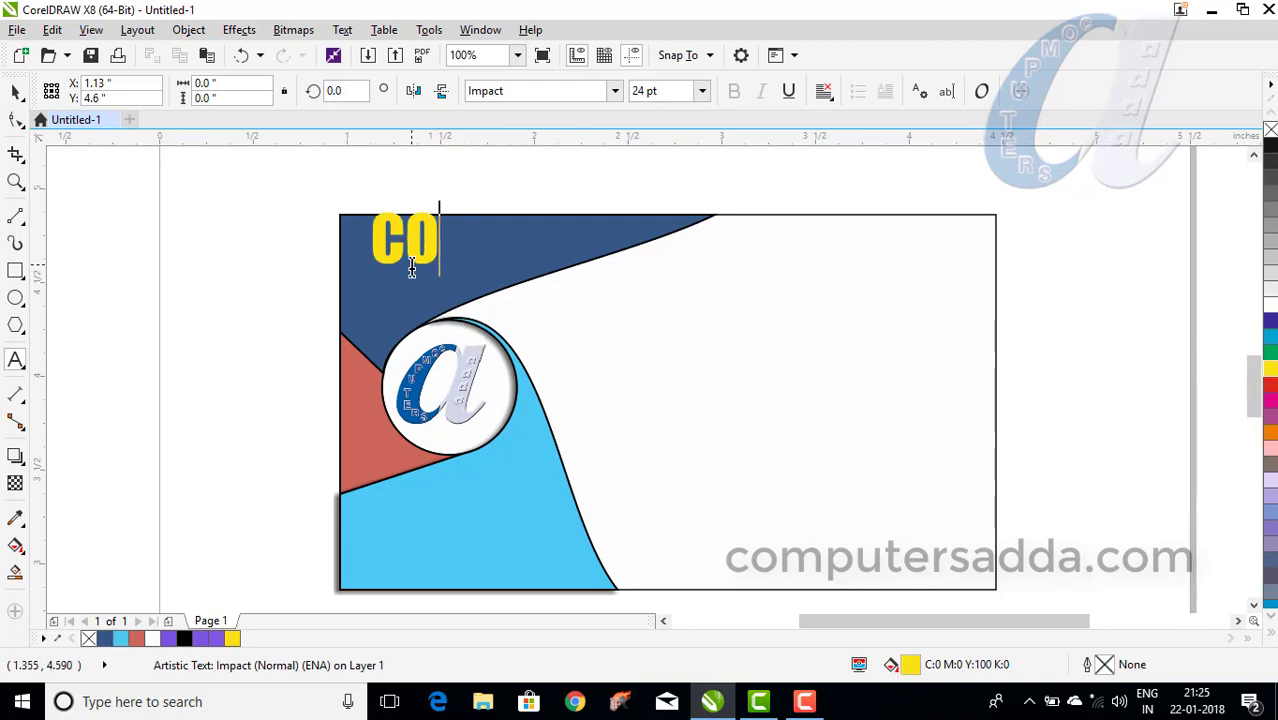
{"action": "type", "text": "MPUTERSA"}
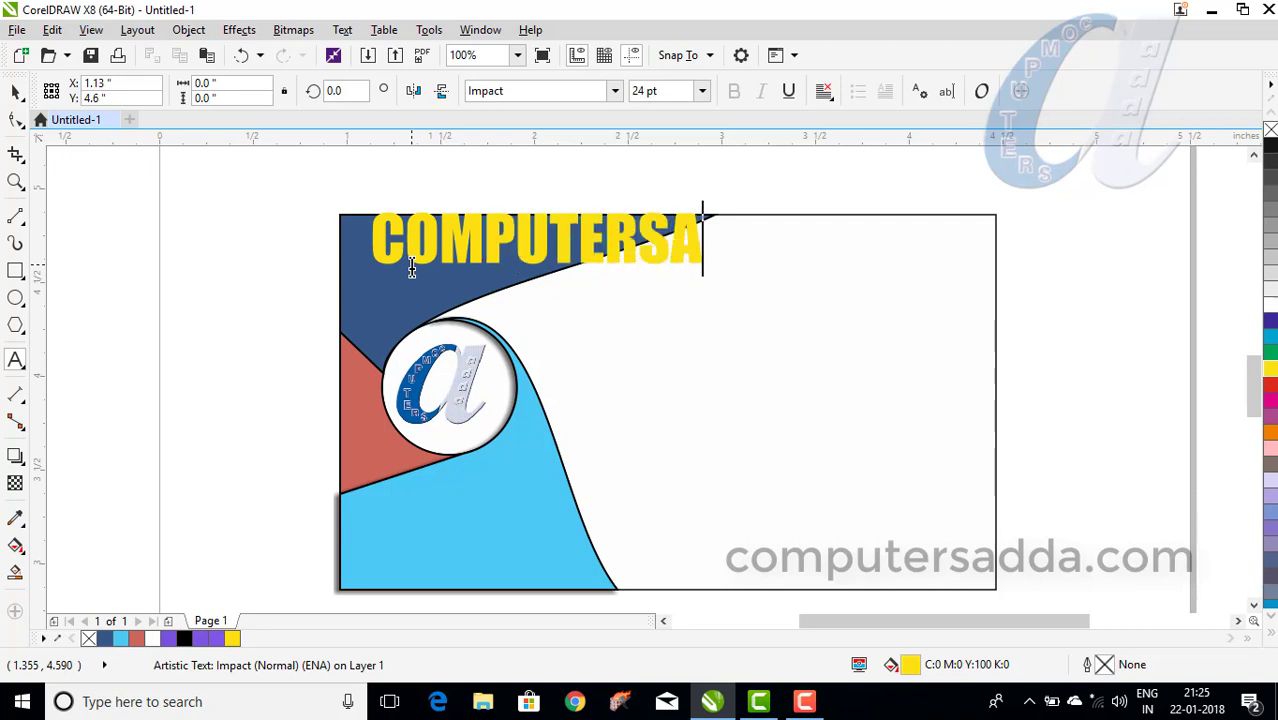
{"action": "key", "text": "BackSpace"}
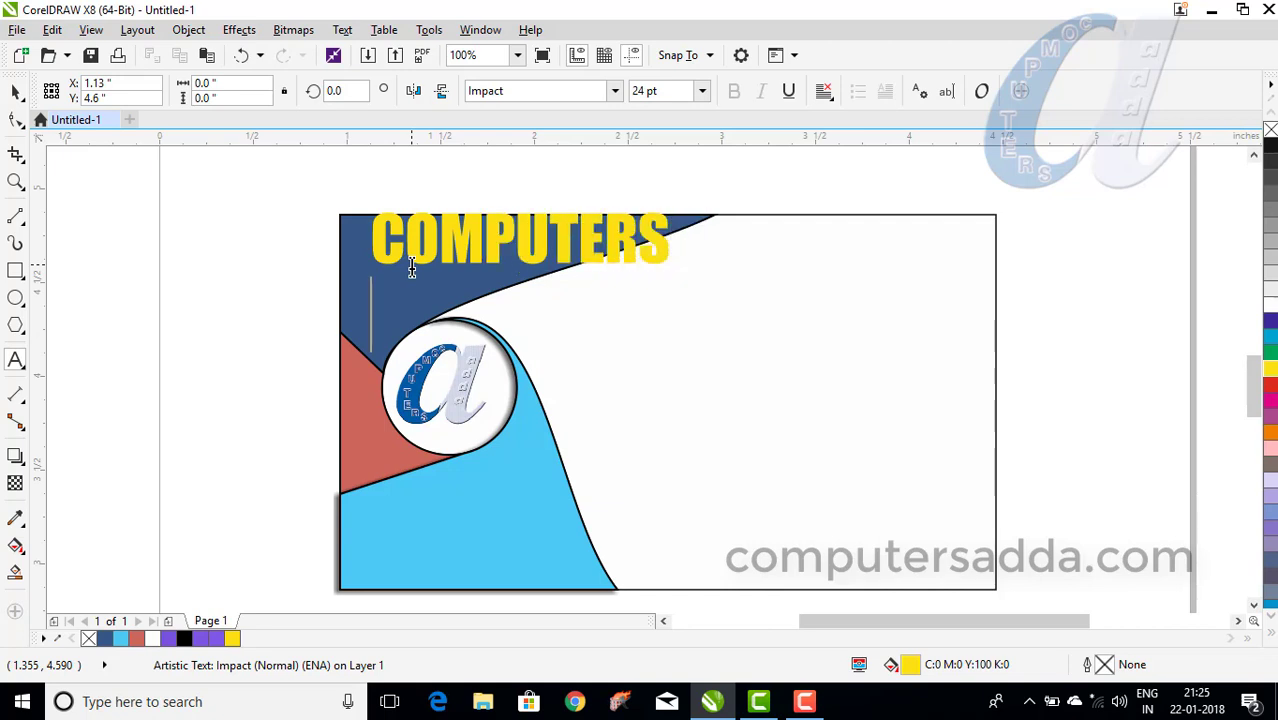
{"action": "type", "text": "ADDA"}
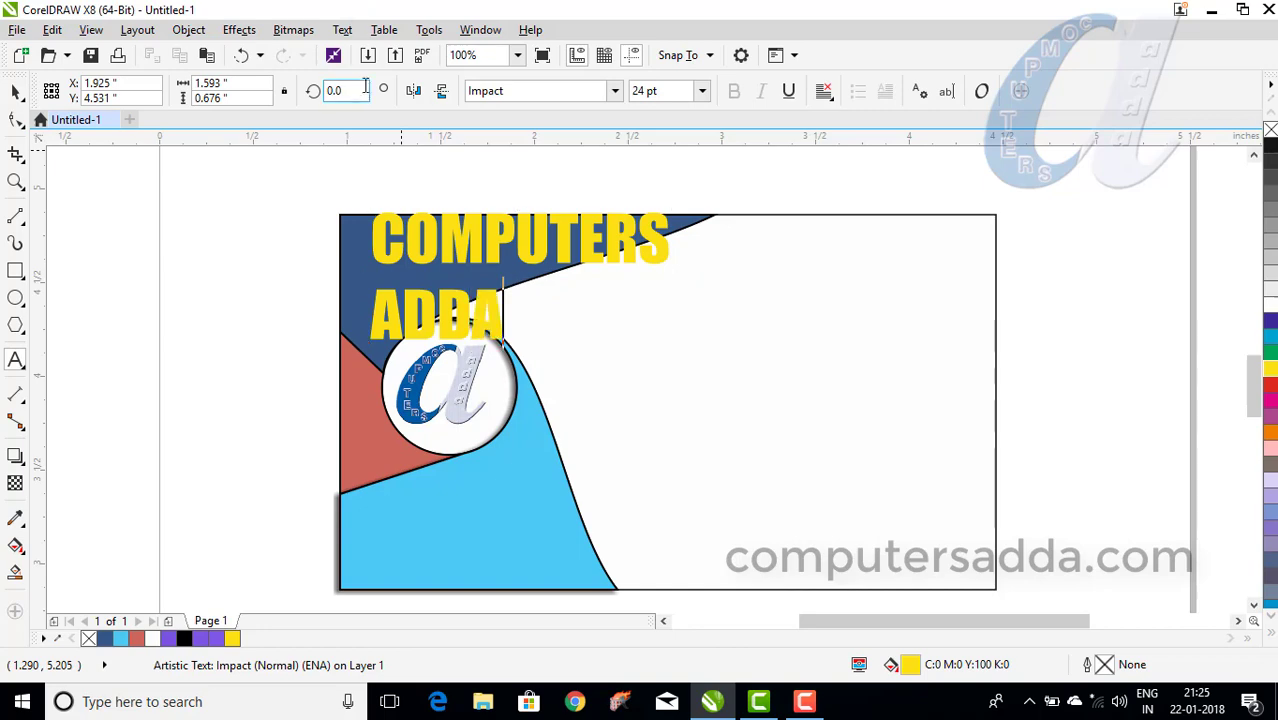
Centre-align the company name so ADDA sits under COMPUTERS.
{"action": "key", "text": "ctrl+a"}
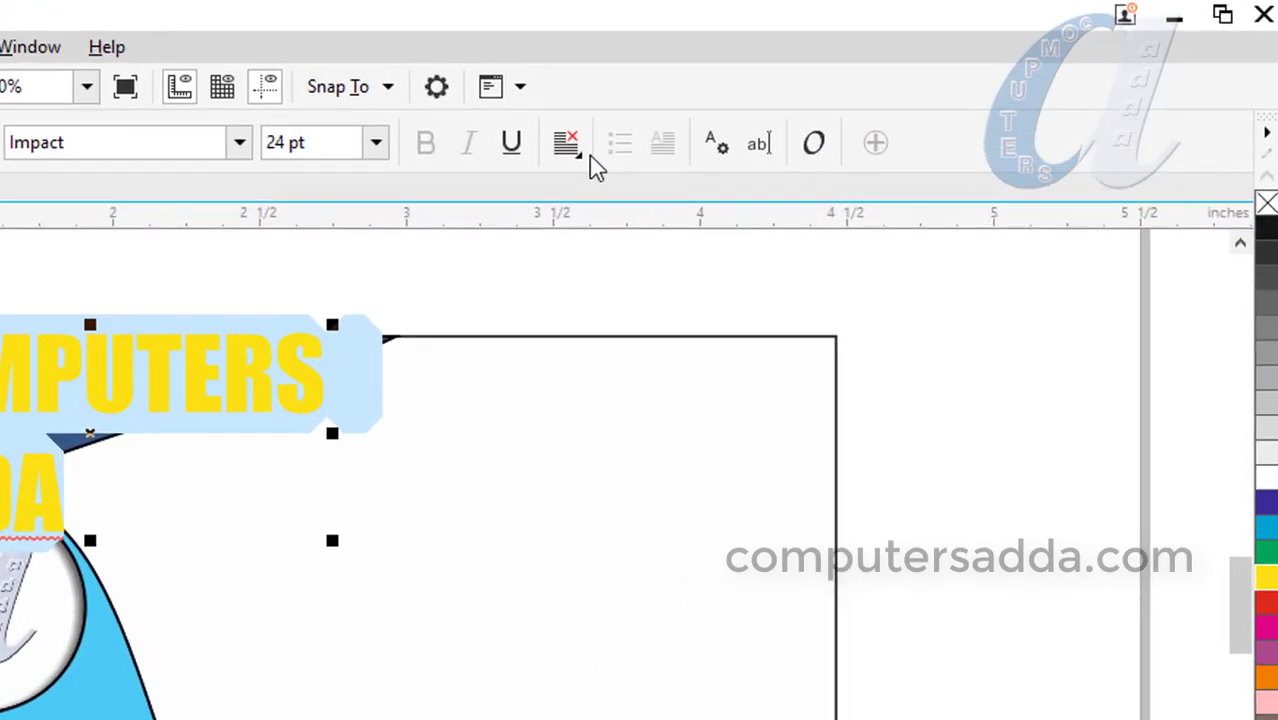
{"action": "left_click", "coordinate": [566, 145]}
{"action": "left_click", "coordinate": [605, 265]}
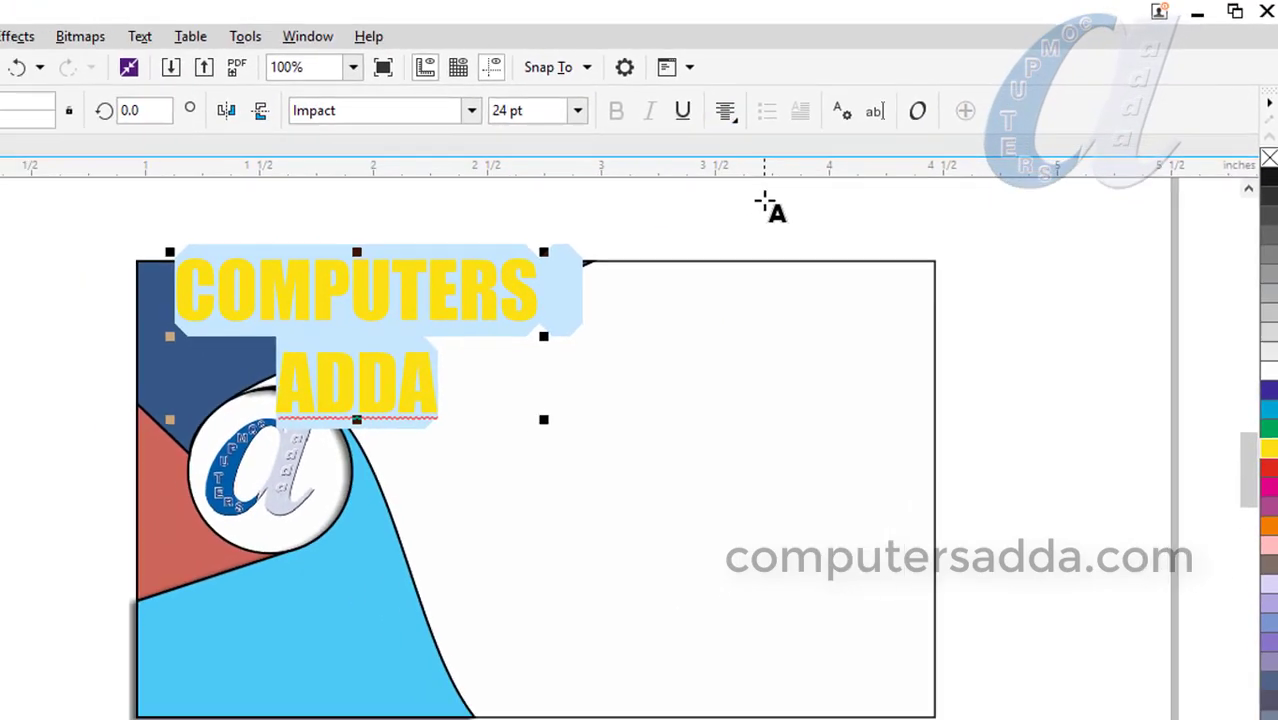
{"action": "key", "text": "Escape"}
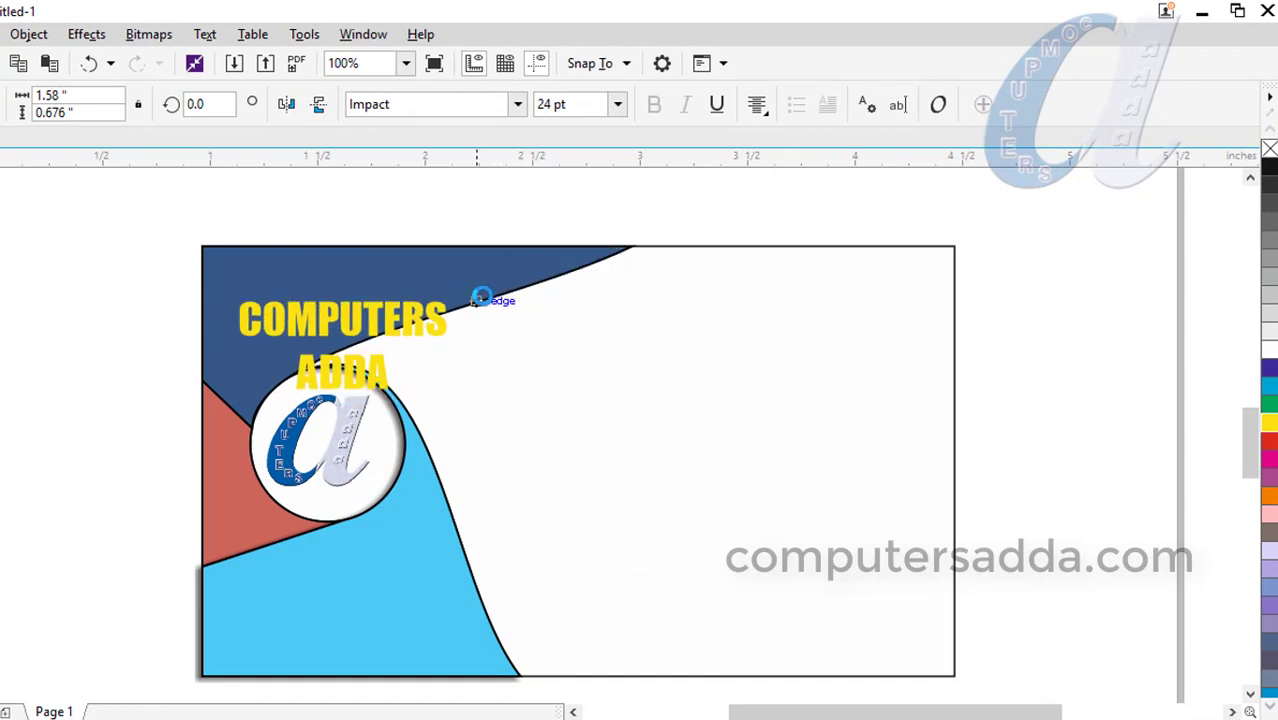
Shrink the heading to about 12 pt, move it to the navy panel's top-left, and make it white.
{"action": "left_click_drag", "start_coordinate": [485, 290], "coordinate": [51, 228]}
{"action": "left_click", "coordinate": [272, 300]}
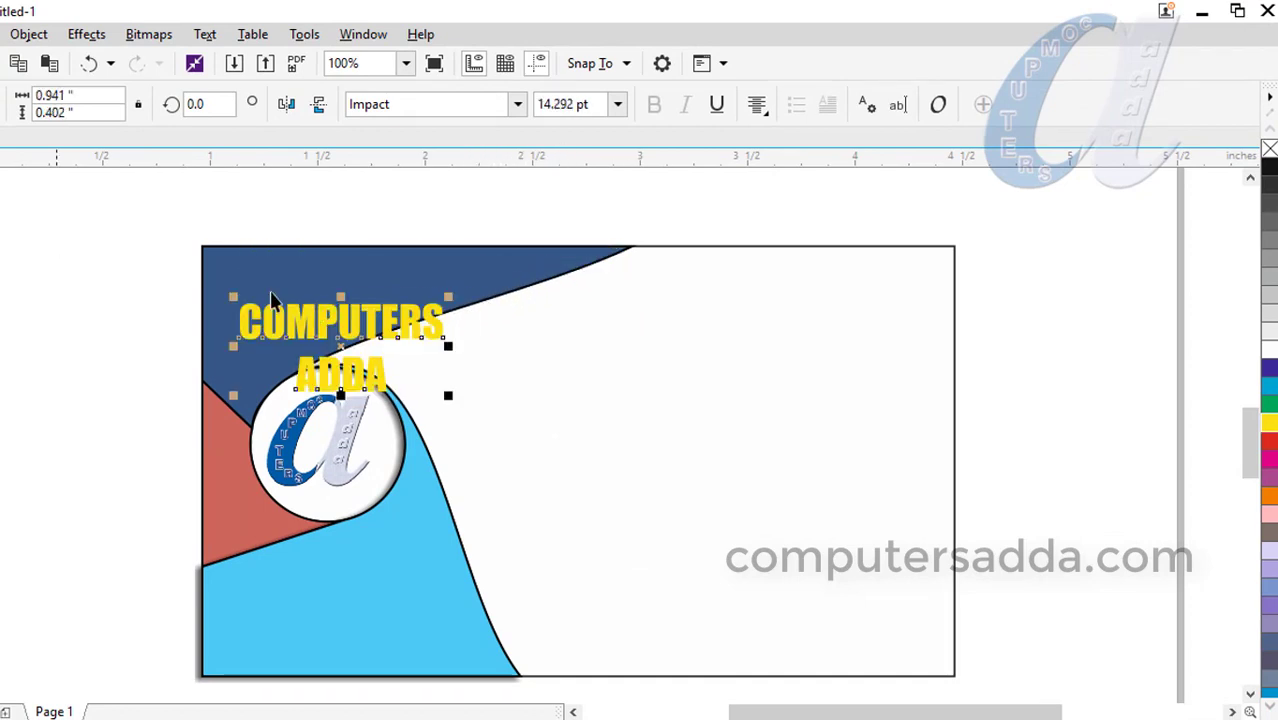
{"action": "left_click_drag", "start_coordinate": [355, 325], "coordinate": [322, 279]}
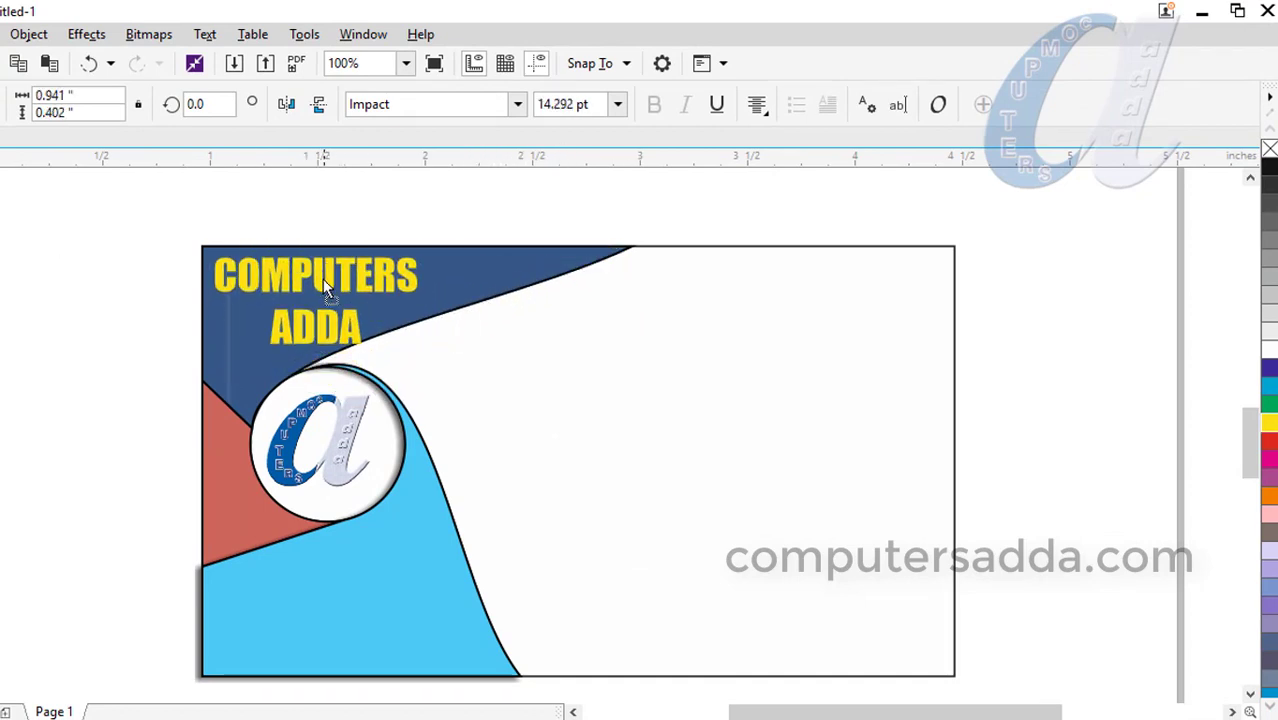
{"action": "left_click_drag", "start_coordinate": [423, 250], "coordinate": [342, 277]}
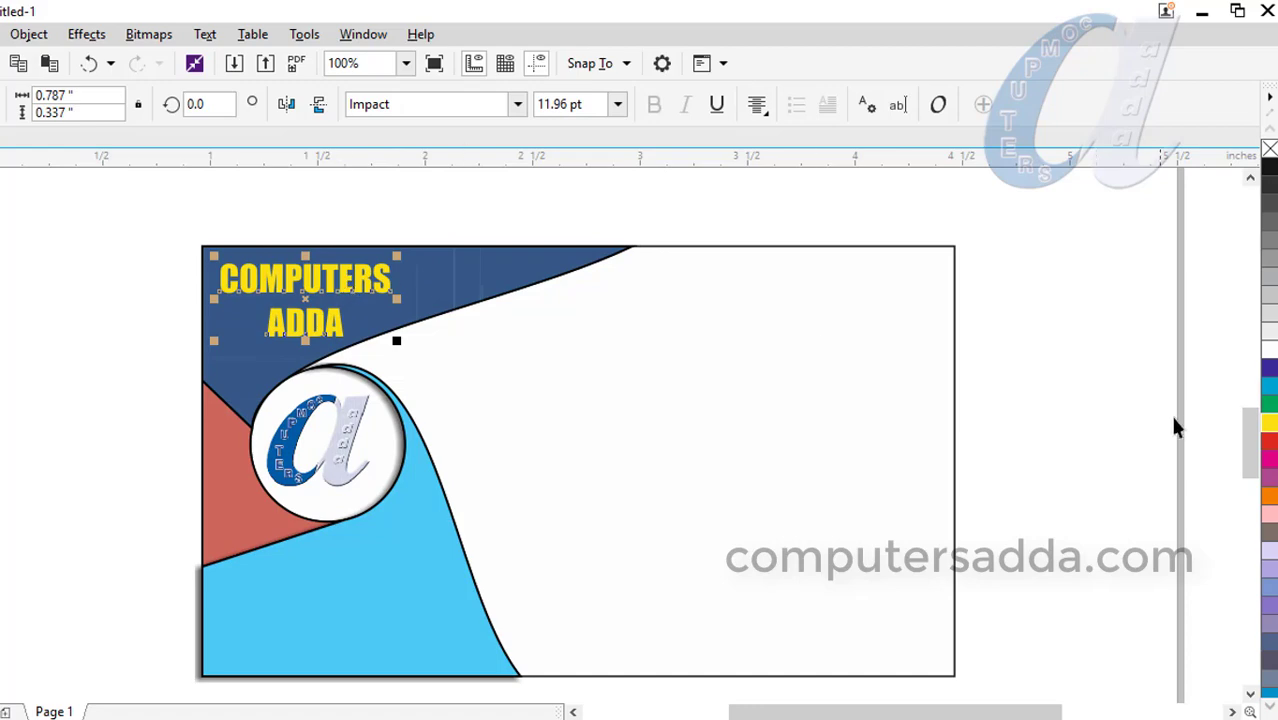
{"action": "left_click", "coordinate": [1268, 352]}
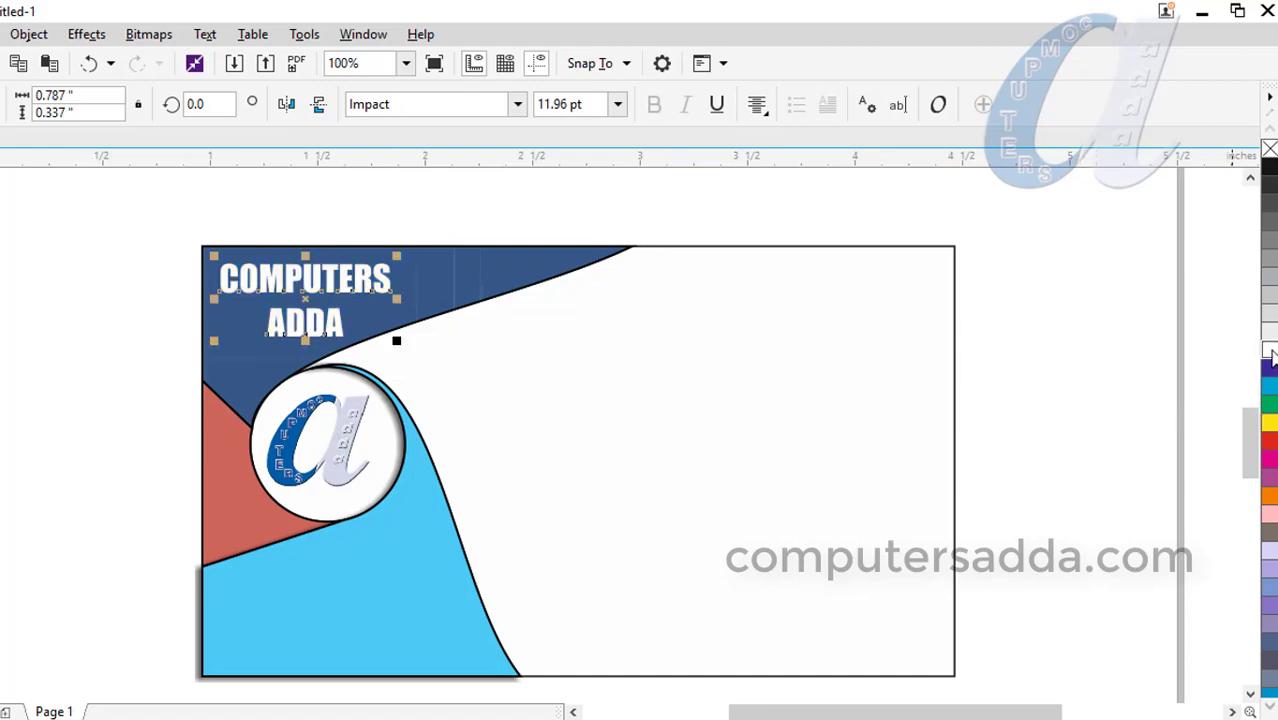
{"action": "left_click", "coordinate": [655, 386]}
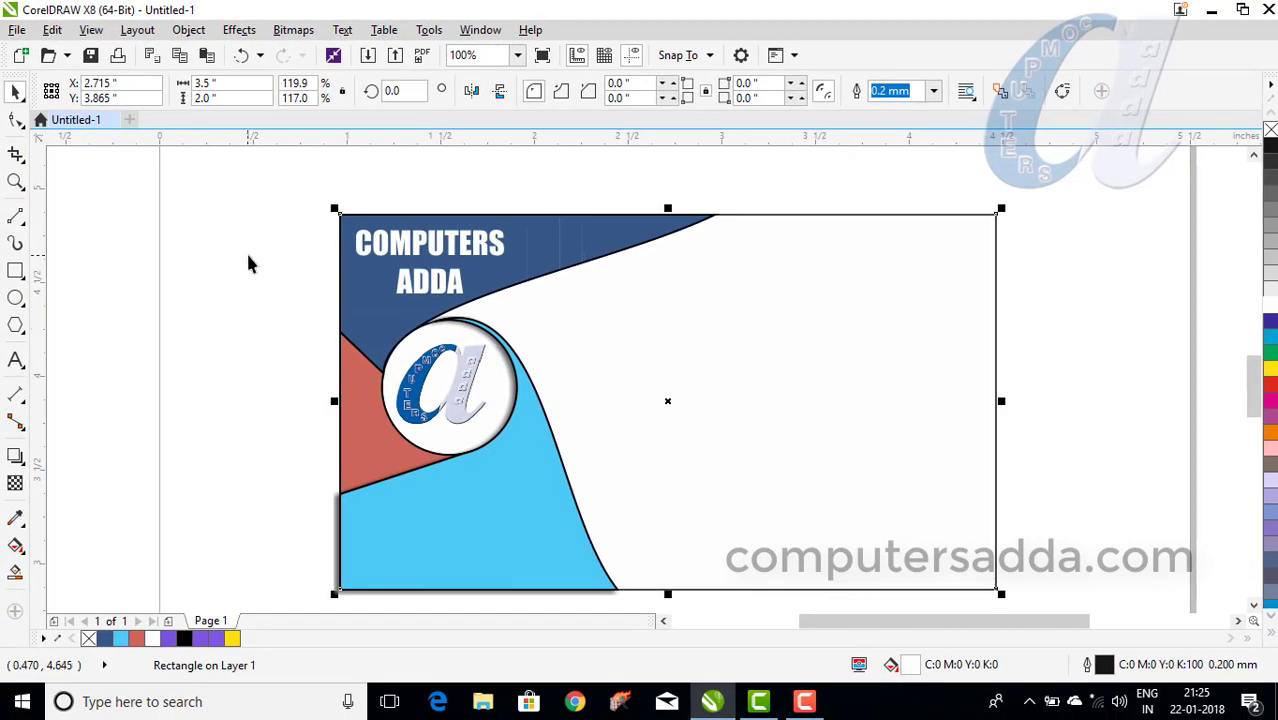
Type the cardholder's name on two lines in Square721 BT in the card's white area.
{"action": "left_click", "coordinate": [256, 262]}
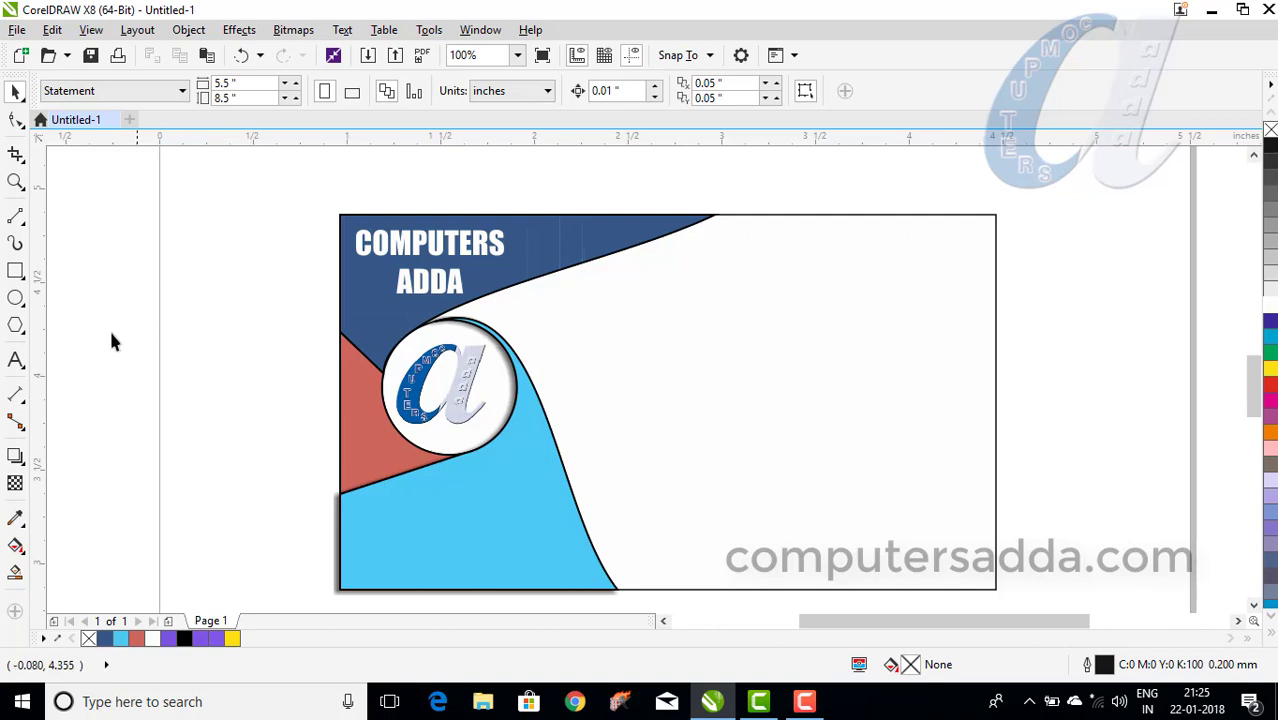
{"action": "left_click", "coordinate": [16, 362]}
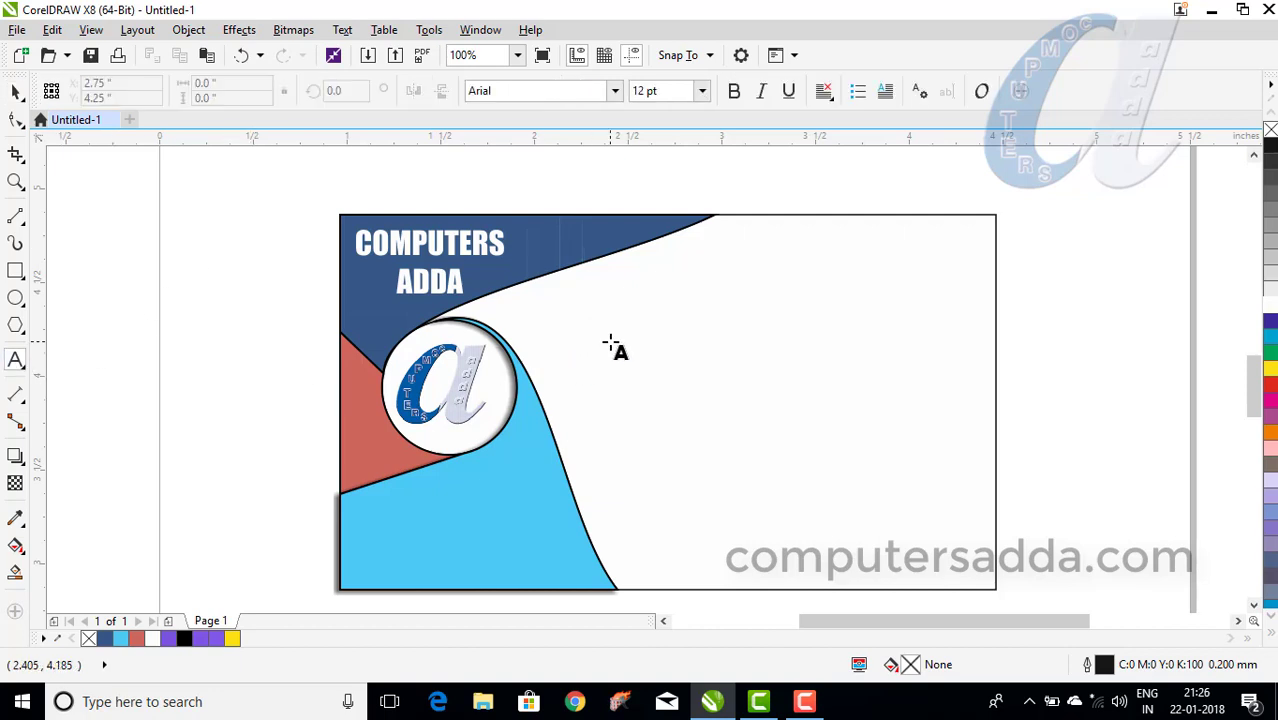
{"action": "left_click", "coordinate": [609, 350]}
{"action": "left_click", "coordinate": [614, 90]}
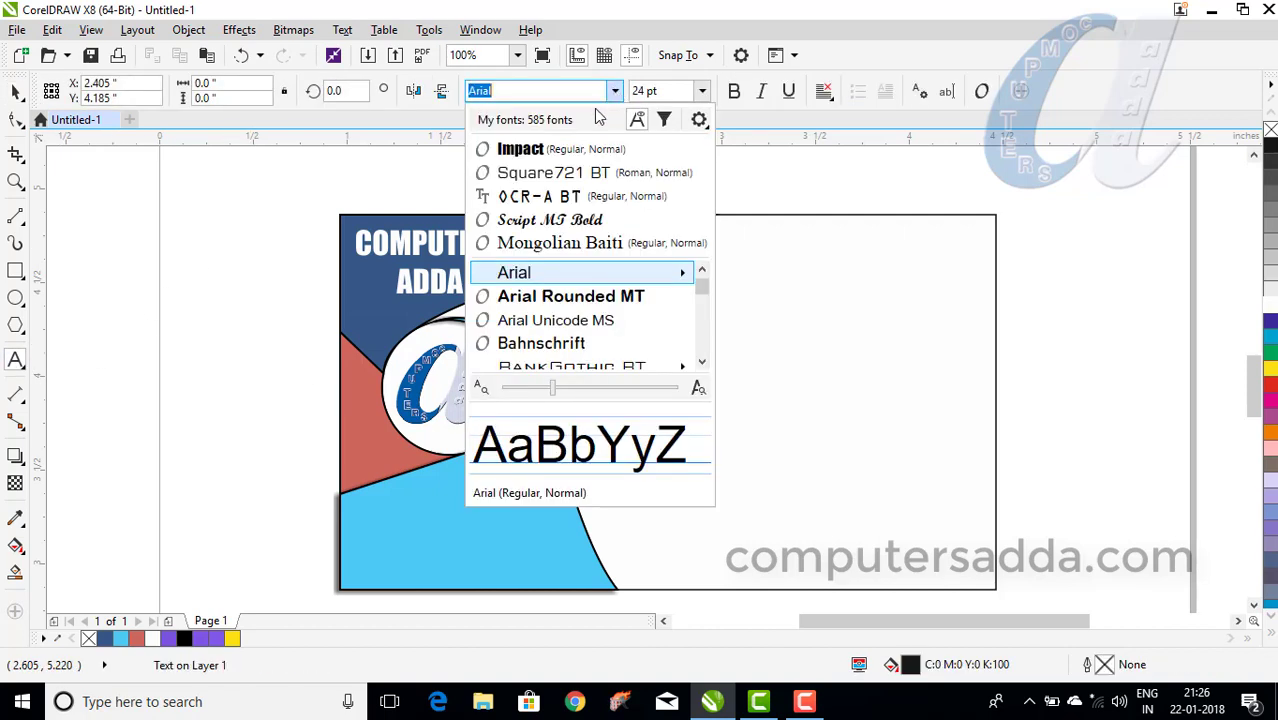
{"action": "left_click", "coordinate": [540, 168]}
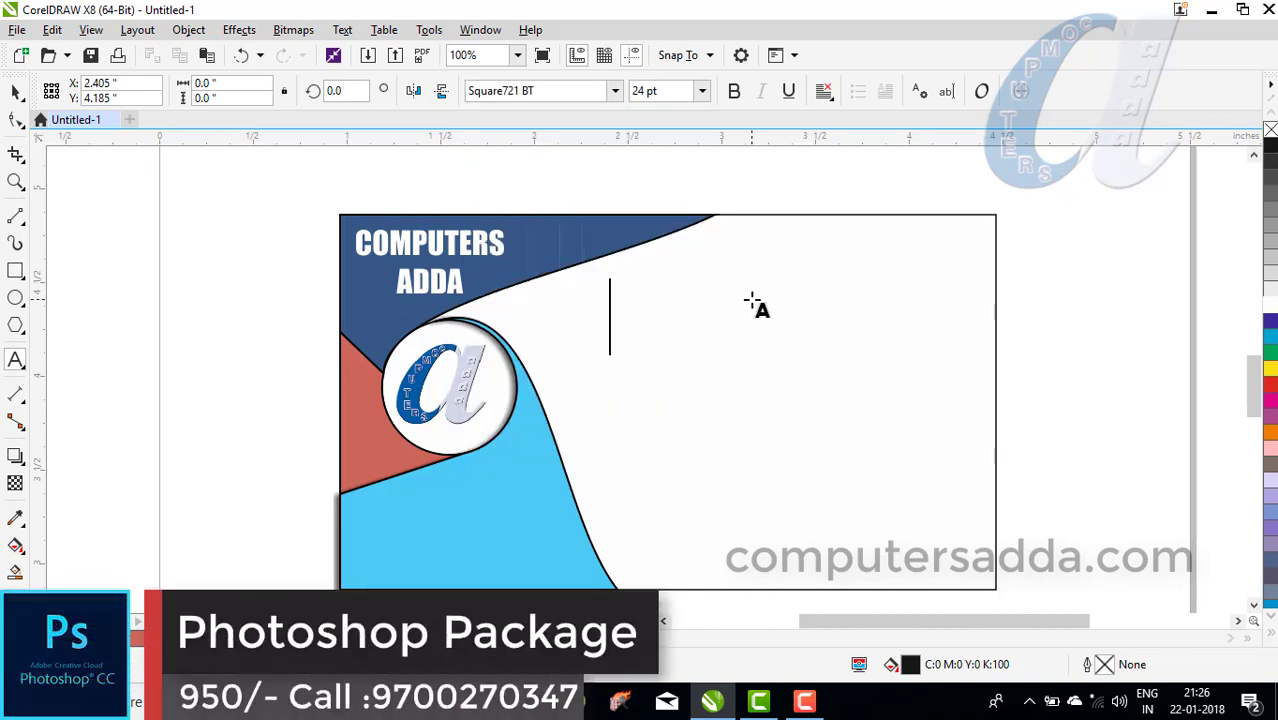
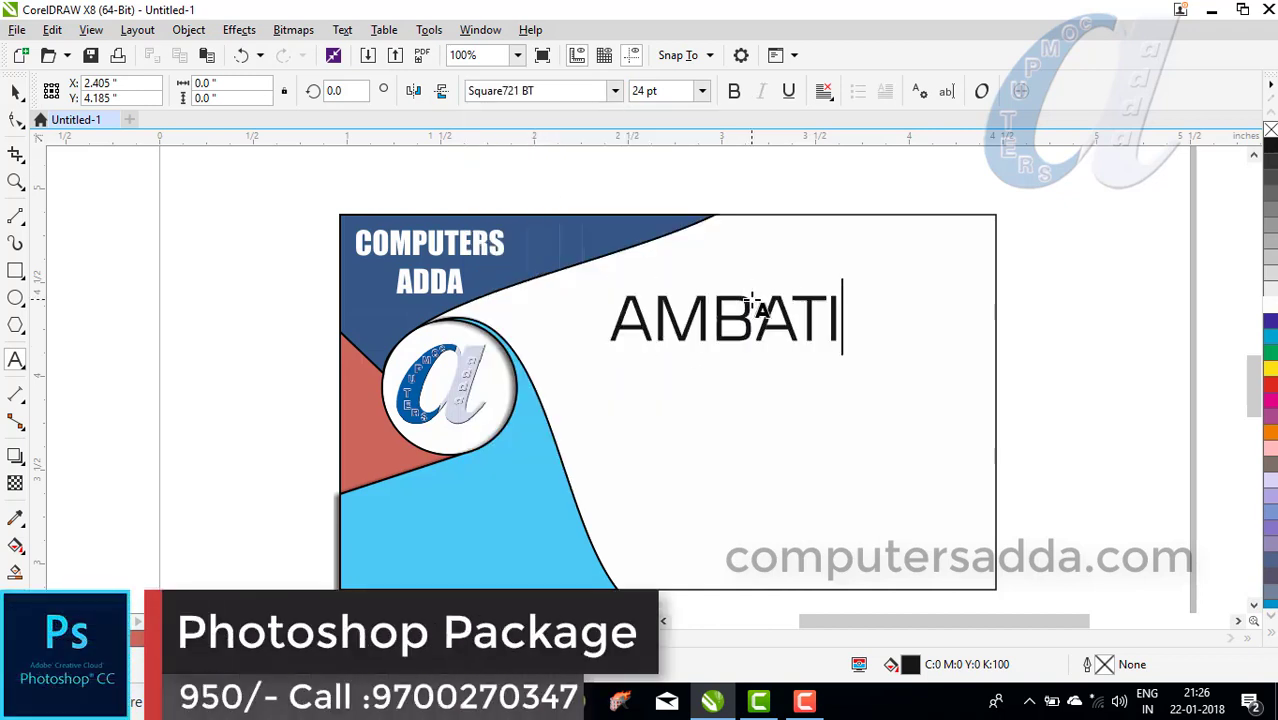
{"action": "key", "text": "Return"}
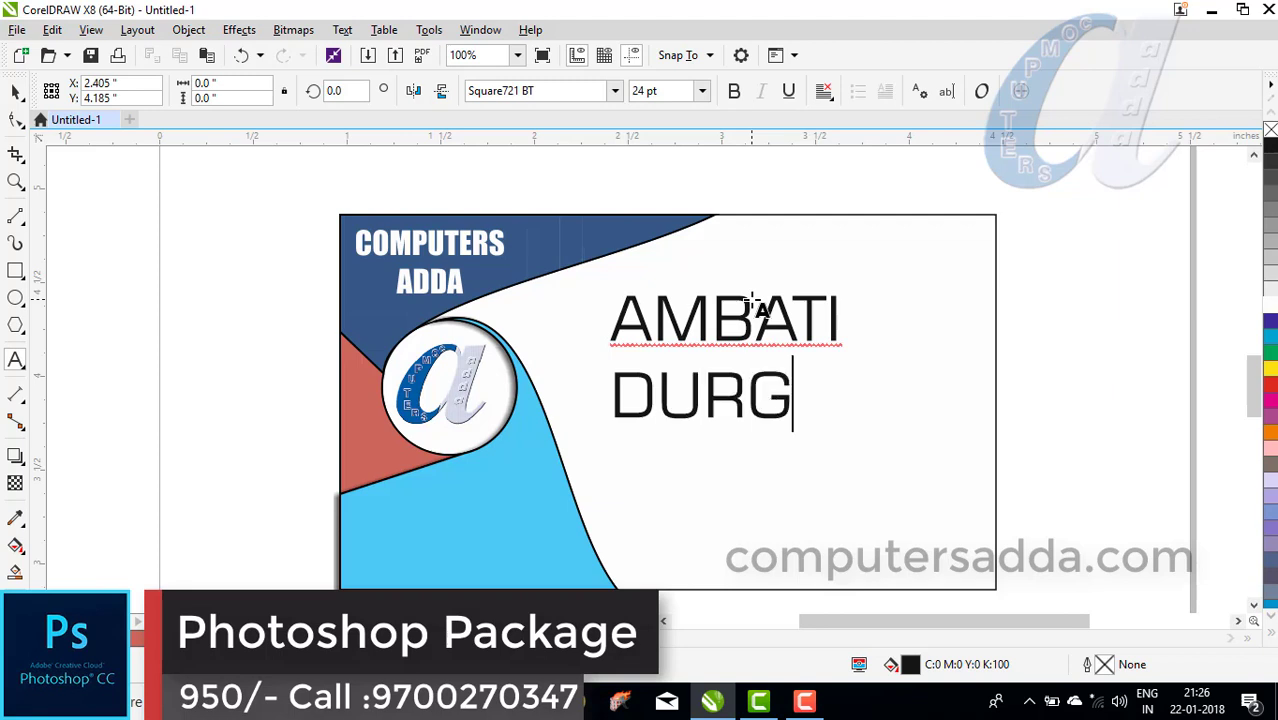
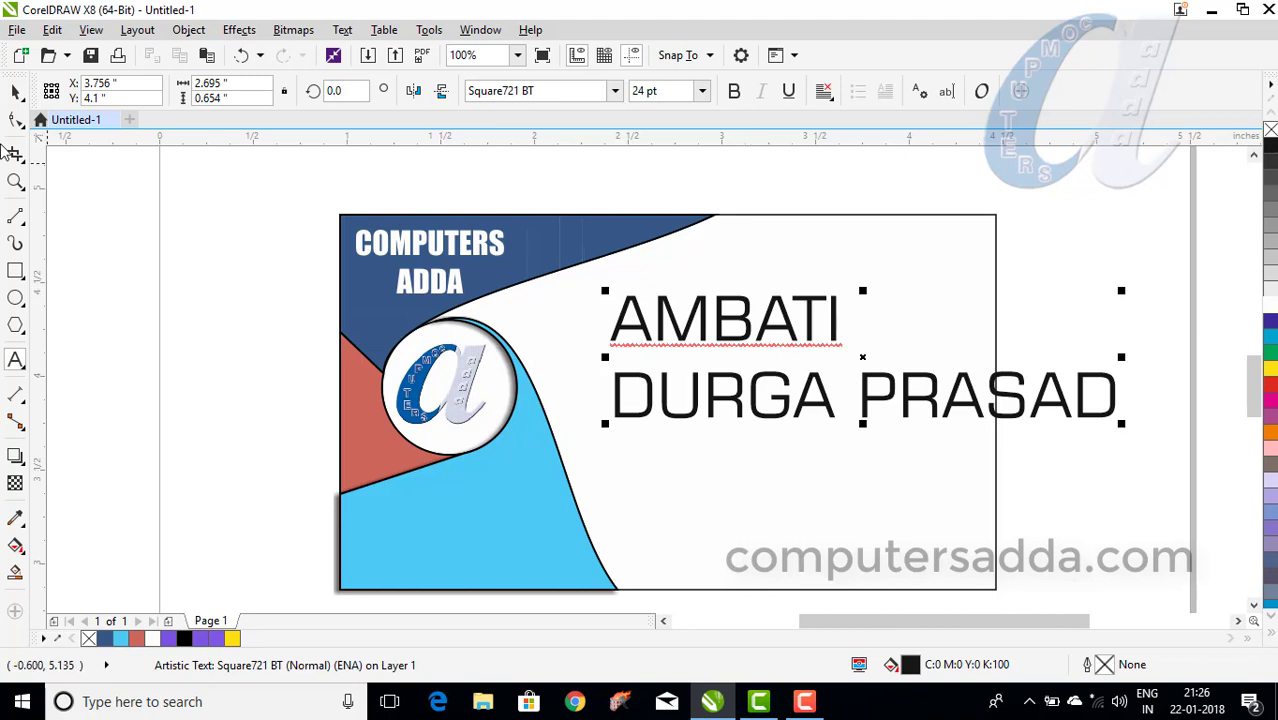
{"action": "key", "text": "ctrl+space"}
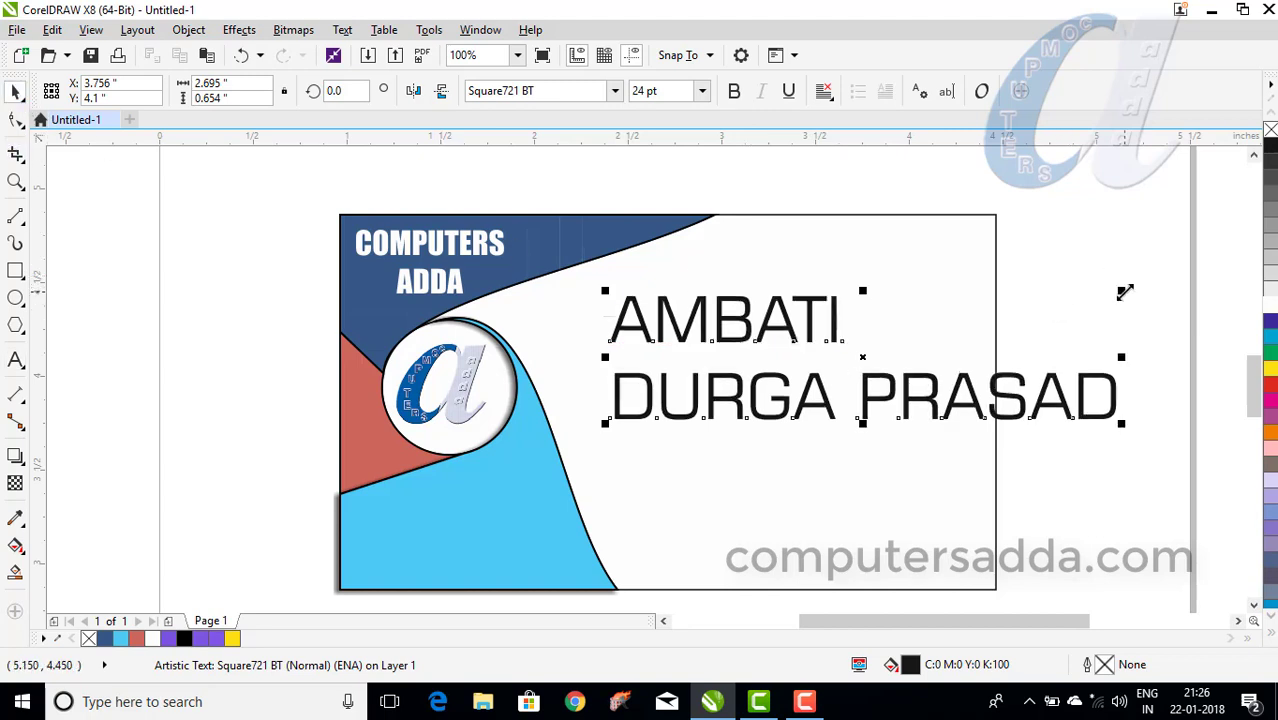
Scale the name to about 18 pt, nudge it left, colour it magenta and underline it.
{"action": "left_click_drag", "start_coordinate": [1121, 290], "coordinate": [1075, 318]}
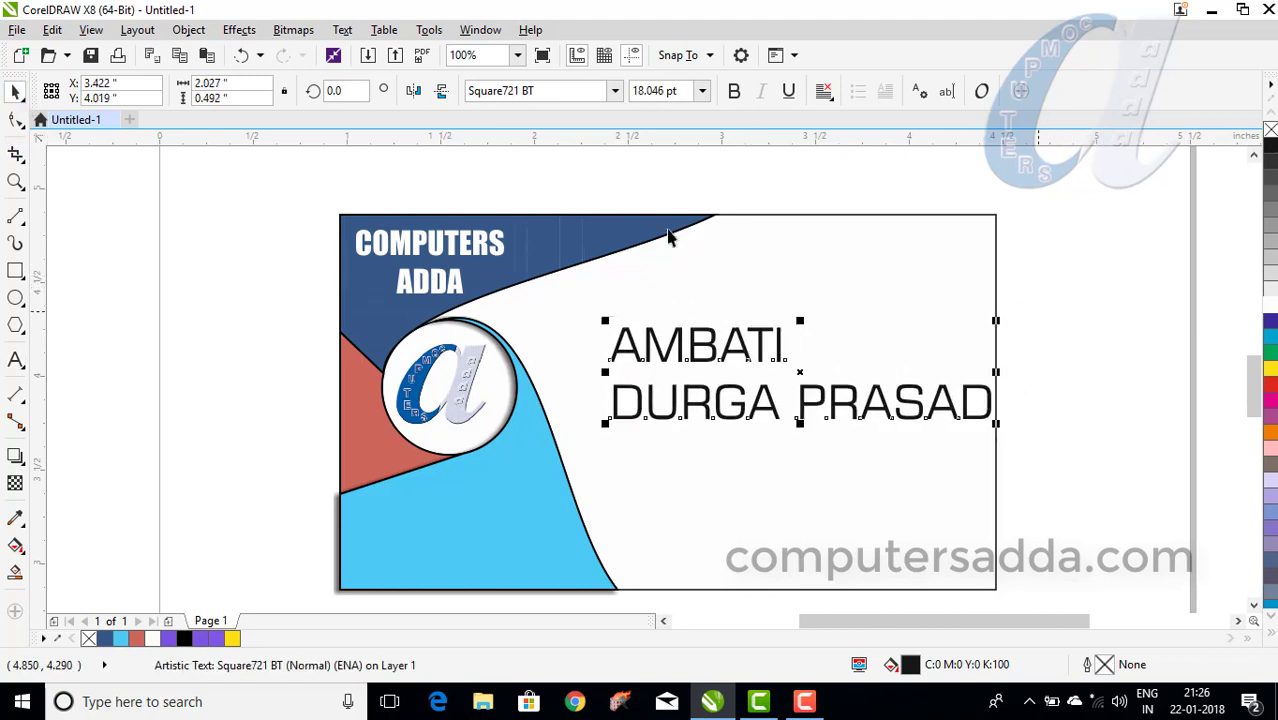
{"action": "left_click", "coordinate": [703, 345]}
{"action": "left_click_drag", "start_coordinate": [703, 345], "coordinate": [670, 322]}
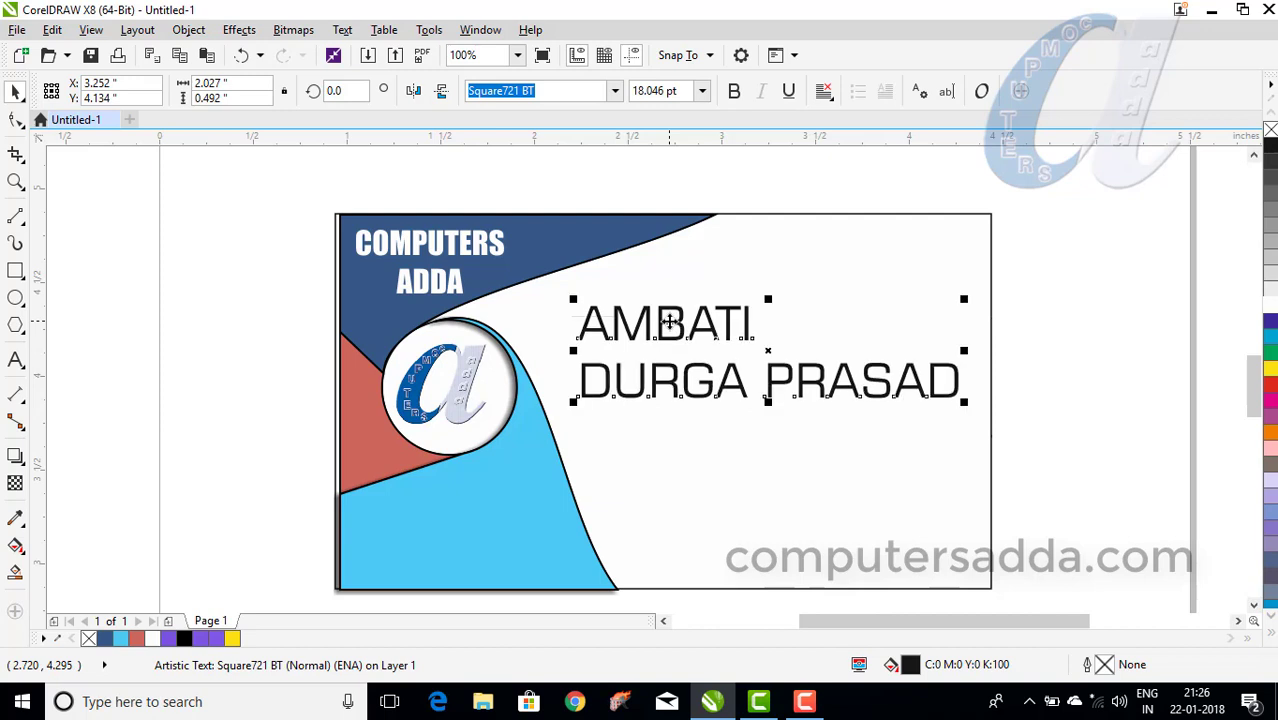
{"action": "left_click", "coordinate": [1270, 399]}
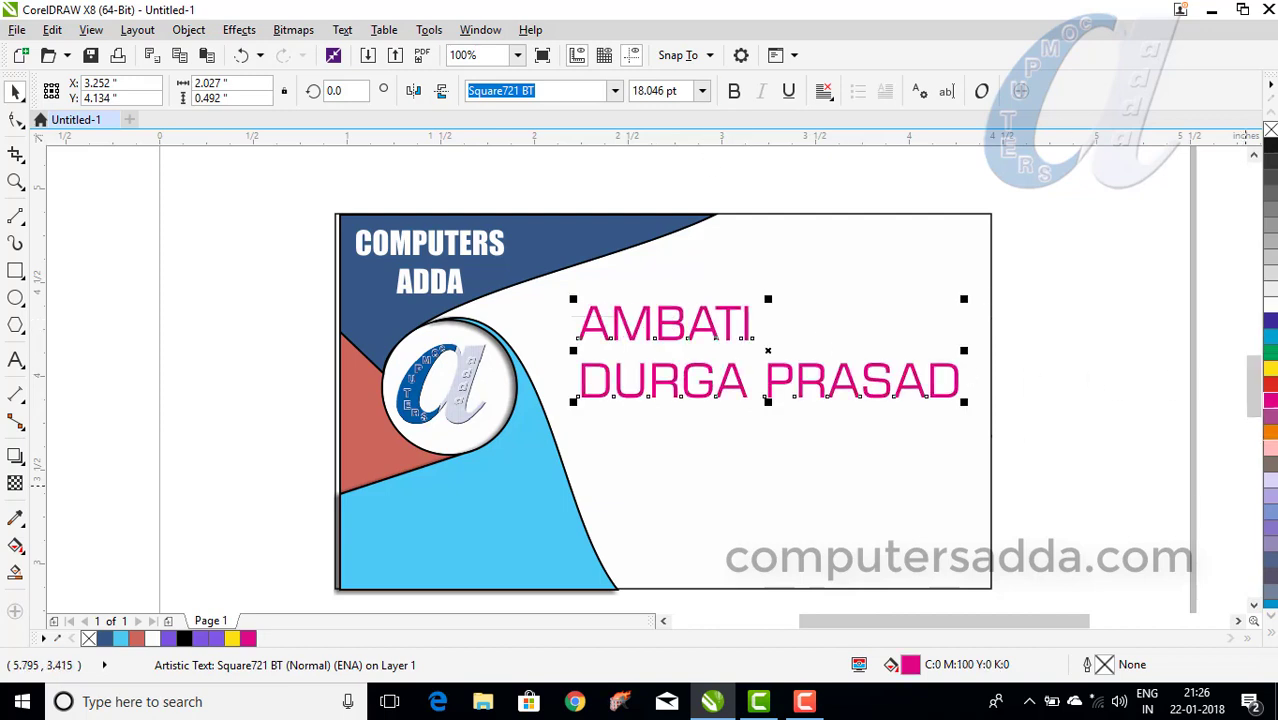
{"action": "left_click", "coordinate": [1271, 370]}
{"action": "left_click", "coordinate": [1271, 386]}
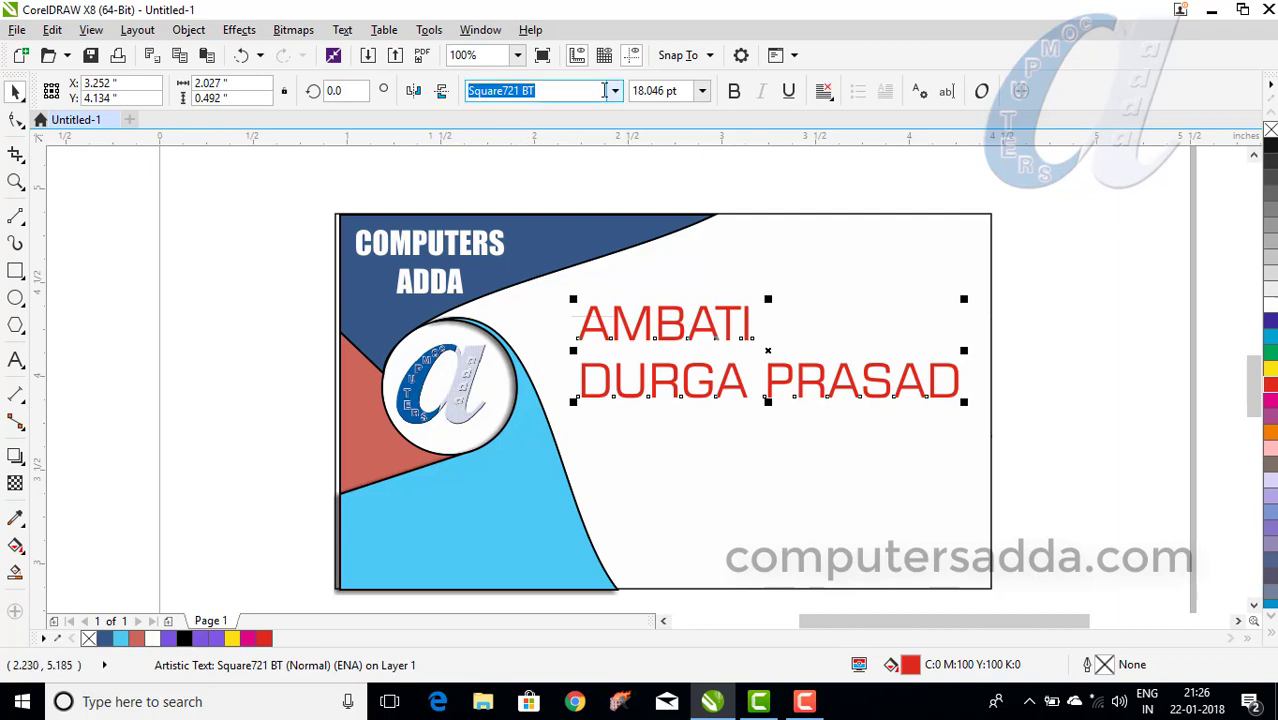
{"action": "left_click", "coordinate": [788, 91]}
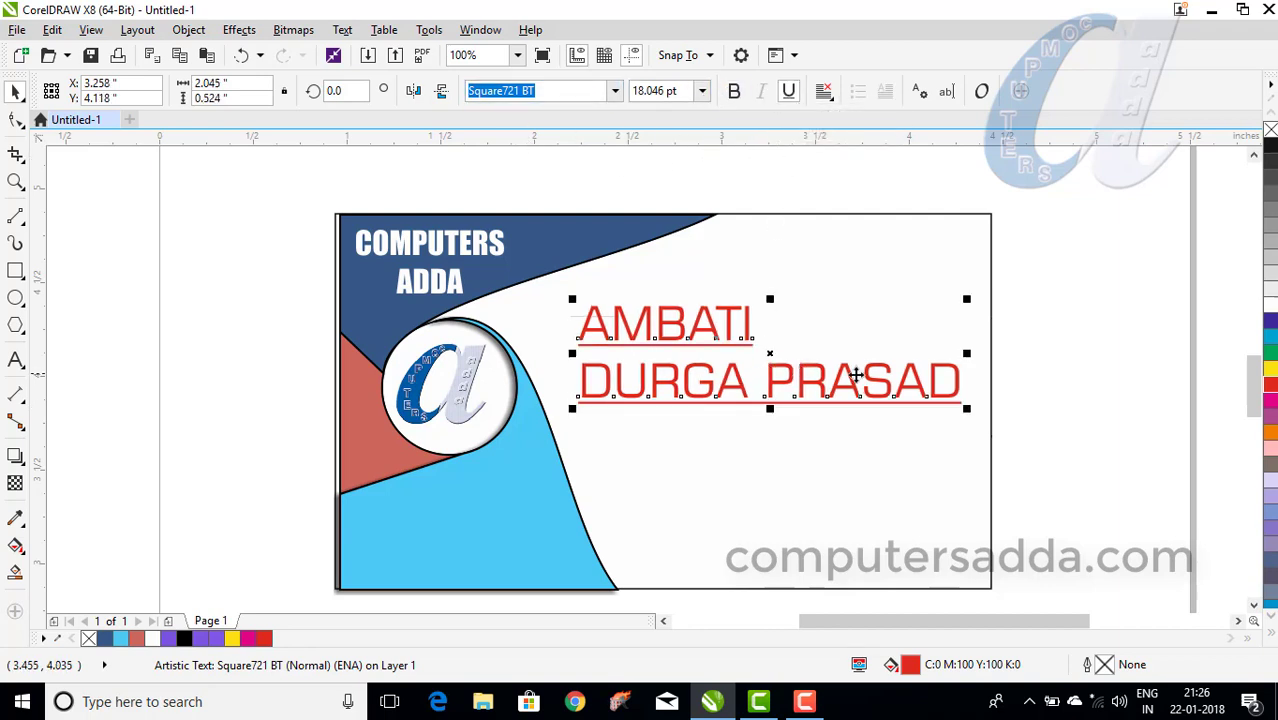
{"action": "left_click_drag", "start_coordinate": [965, 410], "coordinate": [974, 413]}
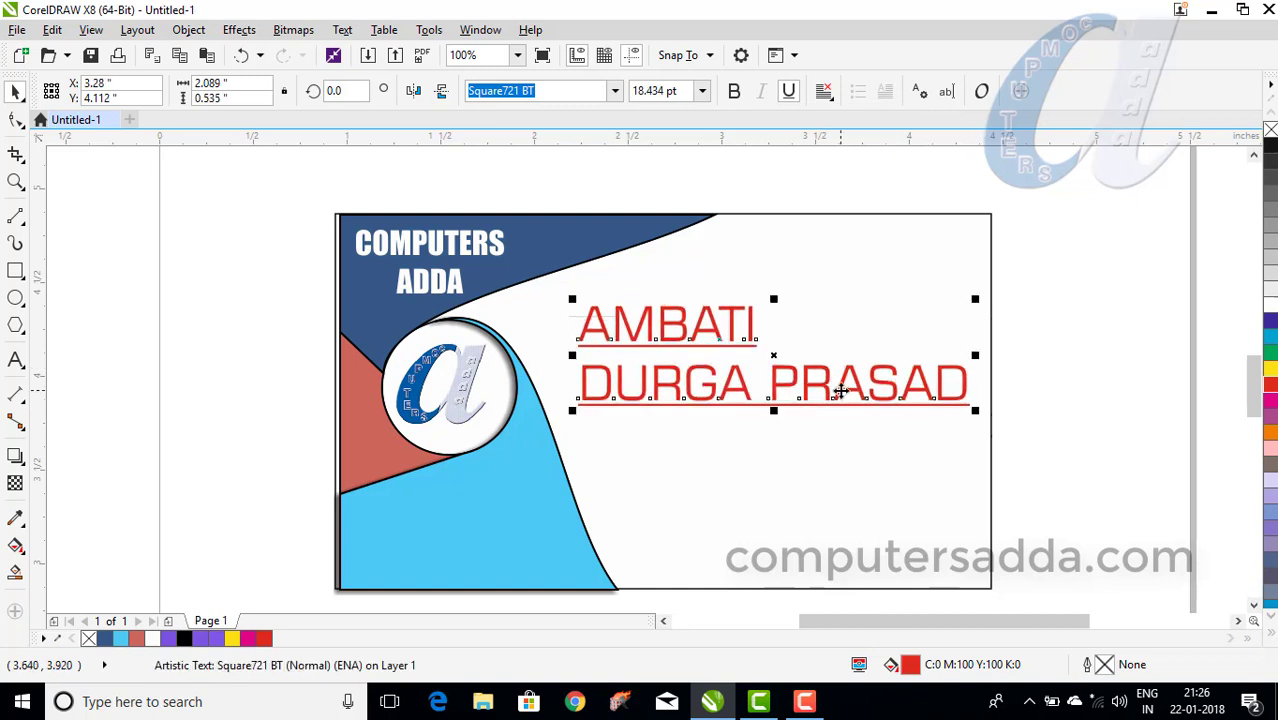
{"action": "left_click", "coordinate": [729, 473]}
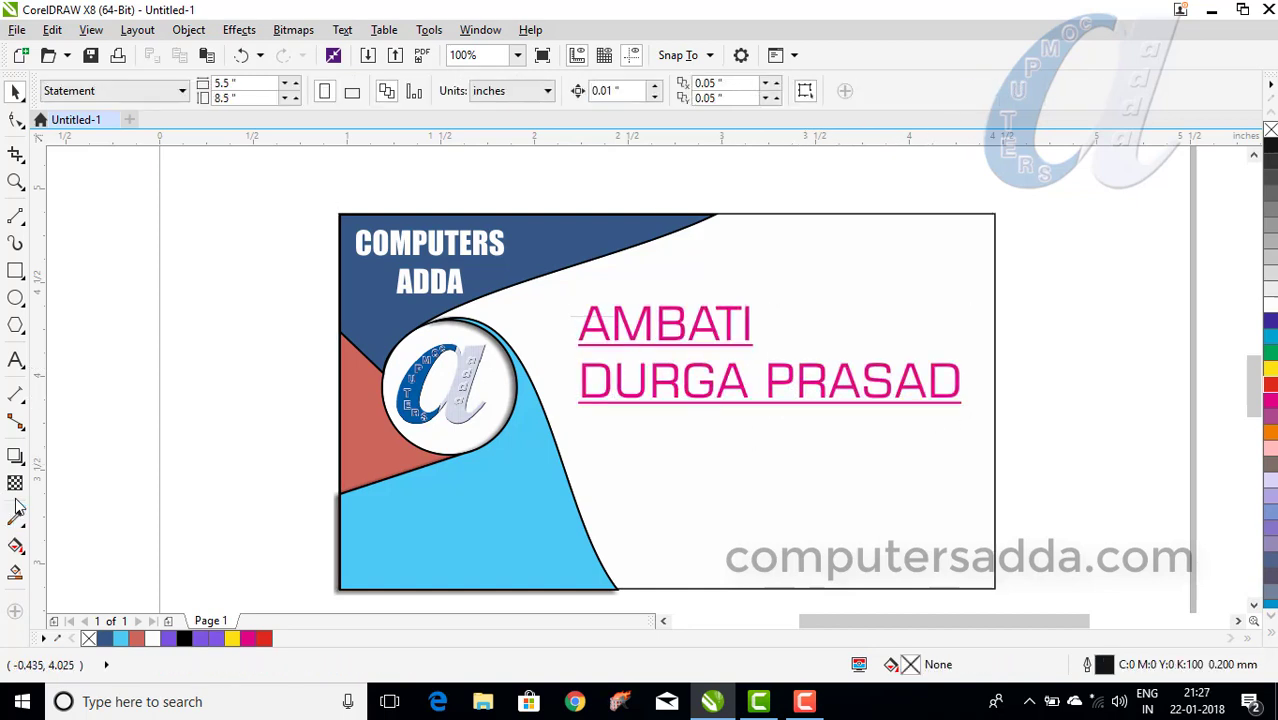
Duplicate the name below the original, make the copy black at 11.676 pt, and select its text.
{"action": "left_click", "coordinate": [658, 385]}
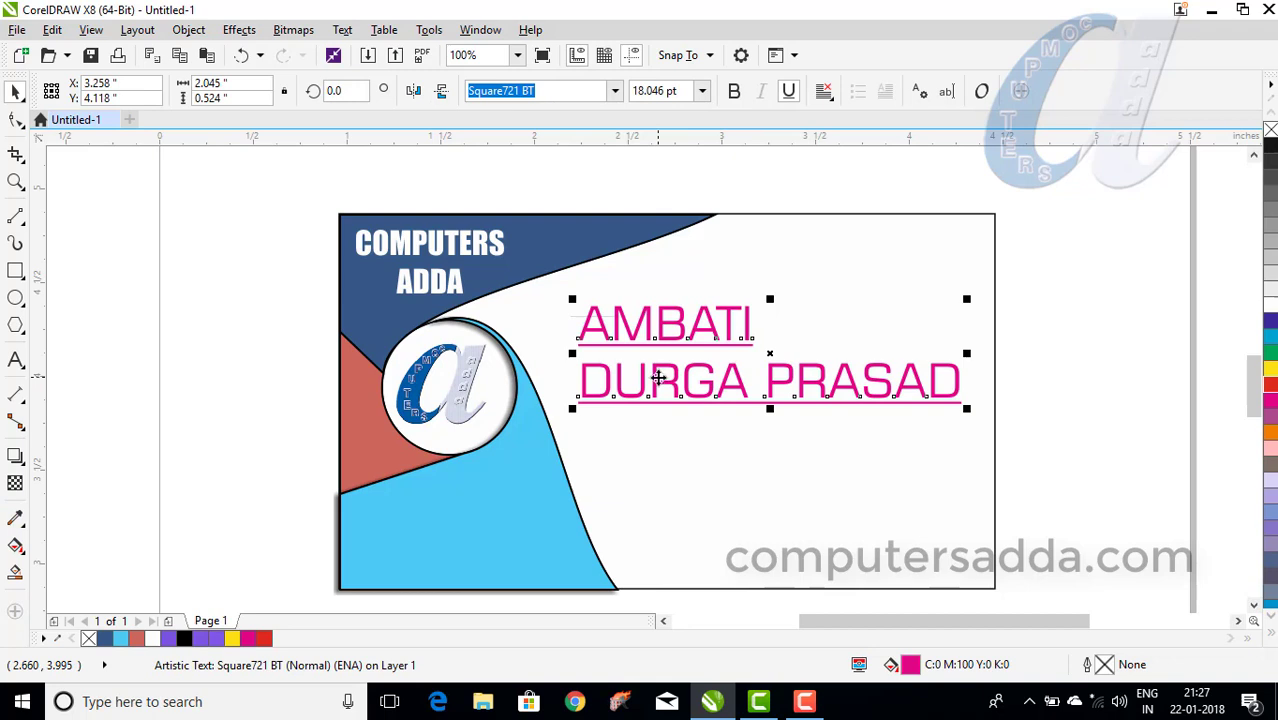
{"action": "left_click_drag", "start_coordinate": [665, 381], "coordinate": [669, 502]}
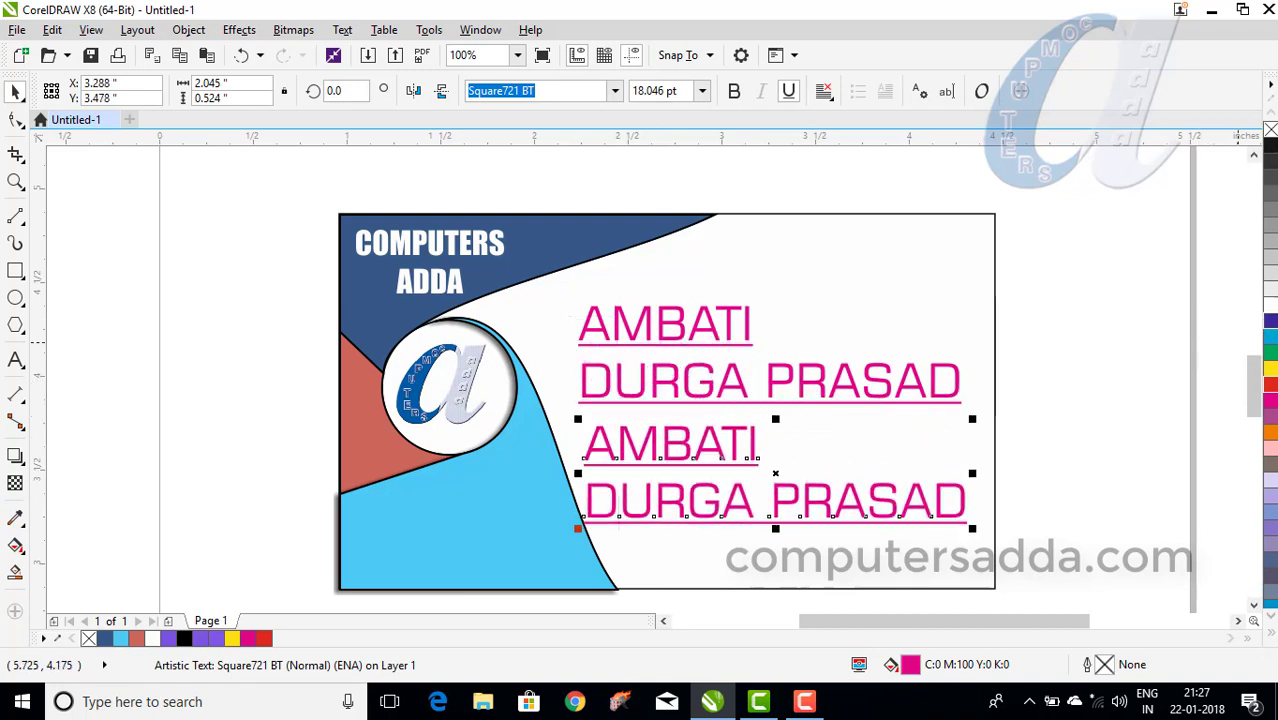
{"action": "left_click", "coordinate": [1270, 147]}
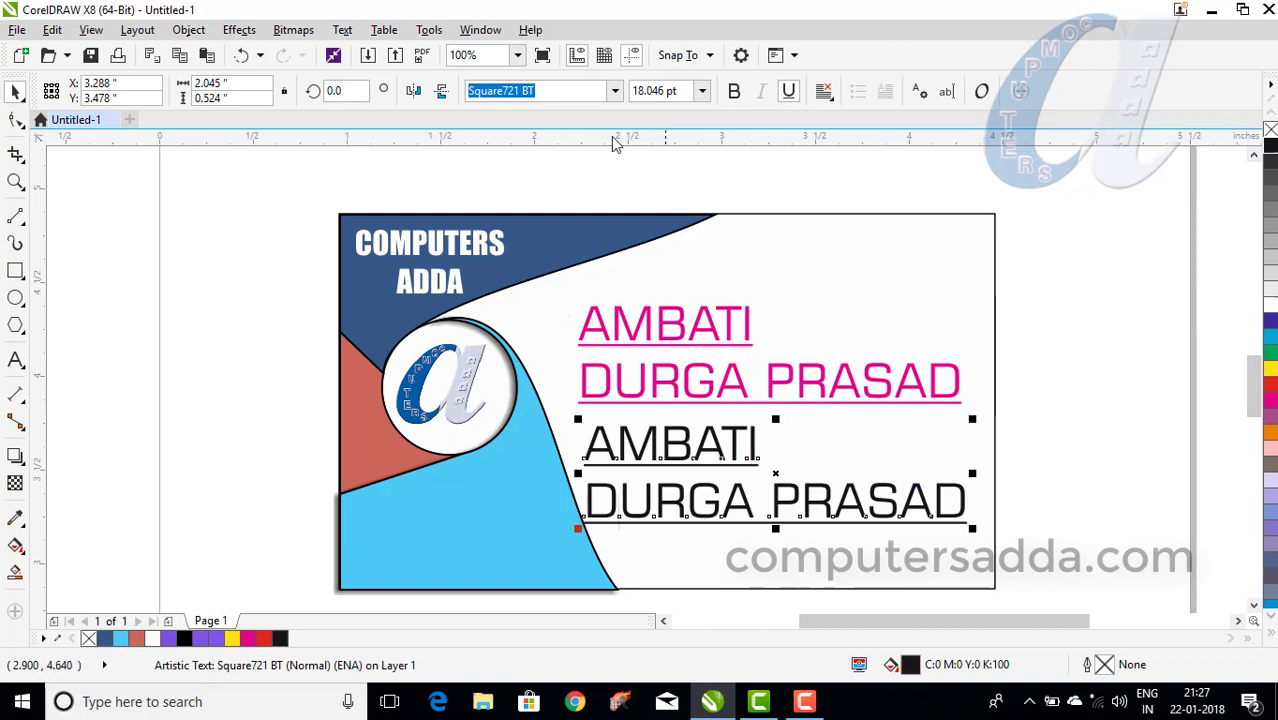
{"action": "left_click_drag", "start_coordinate": [976, 421], "coordinate": [930, 452]}
{"action": "left_click", "coordinate": [824, 514]}
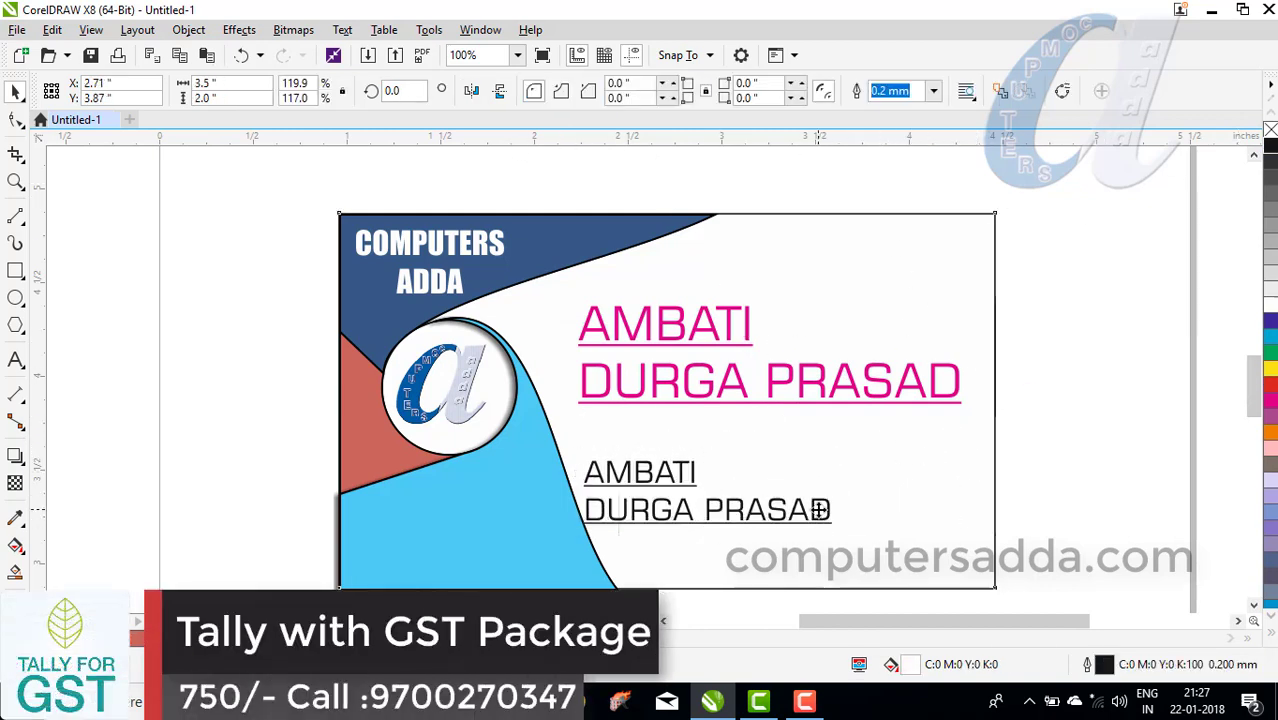
{"action": "left_click", "coordinate": [827, 507]}
{"action": "left_click", "coordinate": [820, 508]}
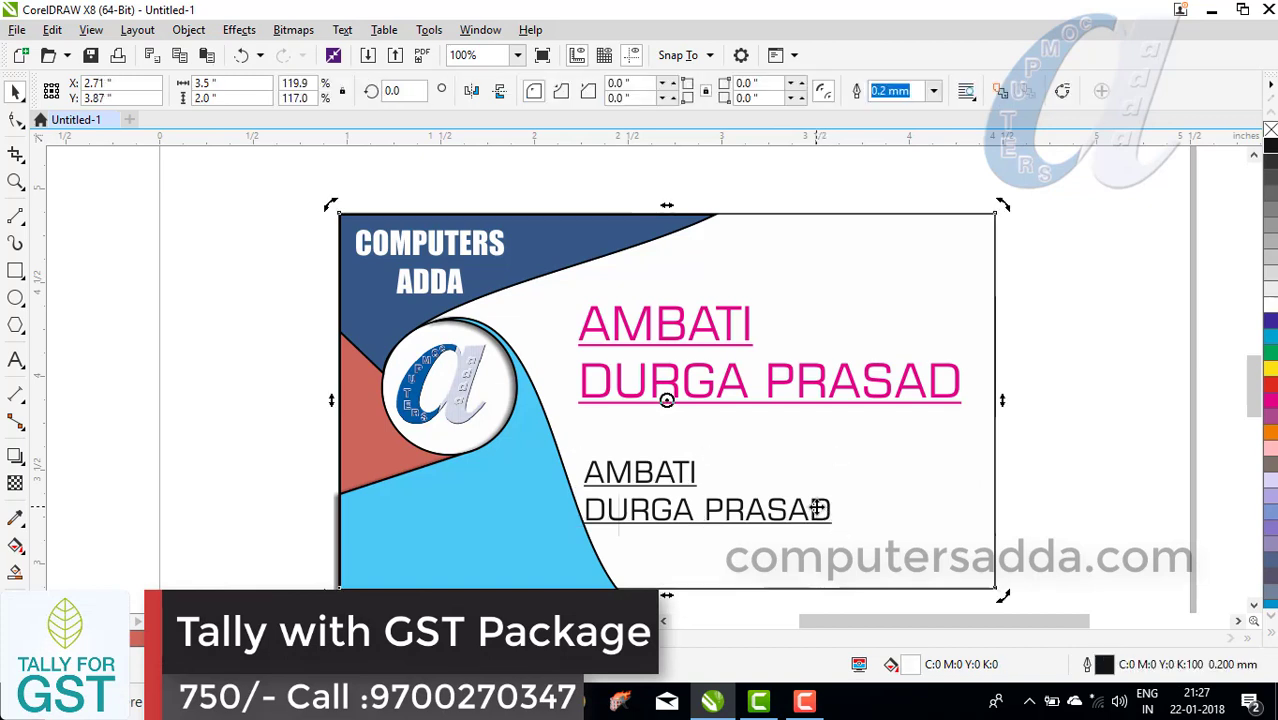
{"action": "double_click", "coordinate": [820, 508]}
{"action": "left_click_drag", "start_coordinate": [826, 508], "coordinate": [698, 467]}
Replace the copied text with 'PH:' plus the phone number and shift the line right.
{"action": "key", "text": "BackSpace"}
{"action": "key", "text": "BackSpace"}
{"action": "key", "text": "BackSpace"}
{"action": "key", "text": "BackSpace"}
{"action": "key", "text": "BackSpace"}
{"action": "key", "text": "BackSpace"}
{"action": "key", "text": "BackSpace"}
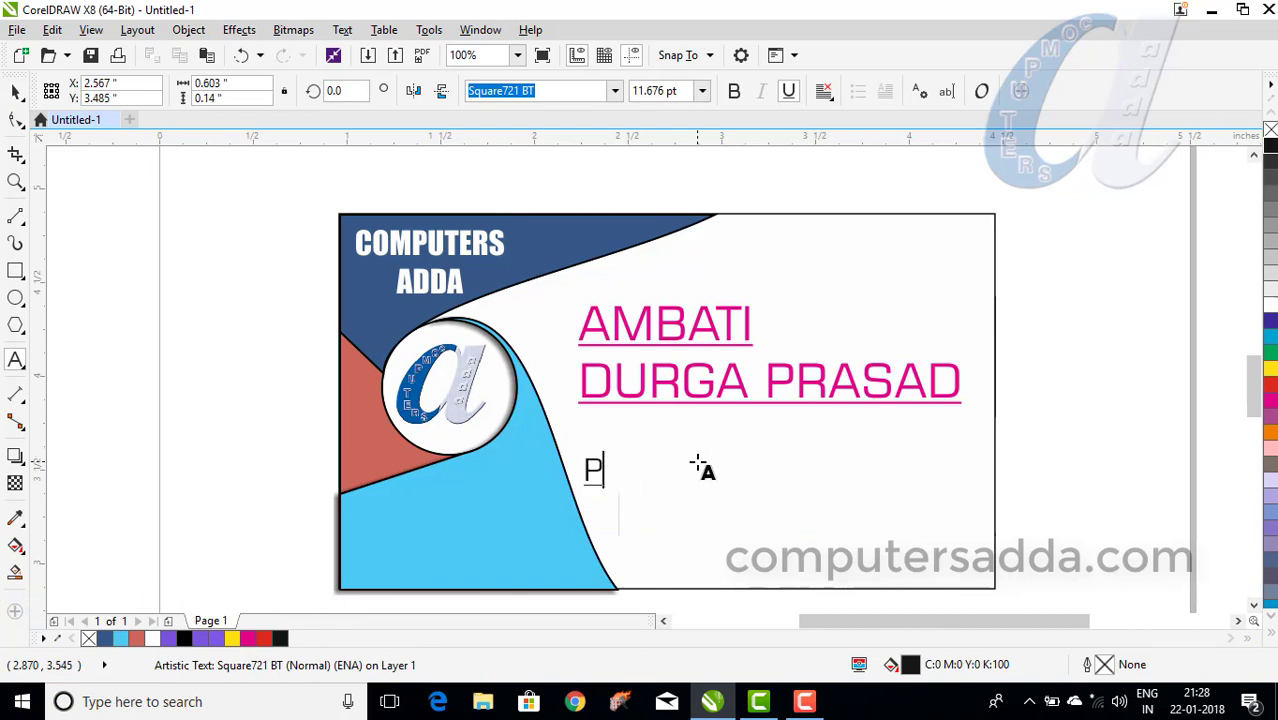
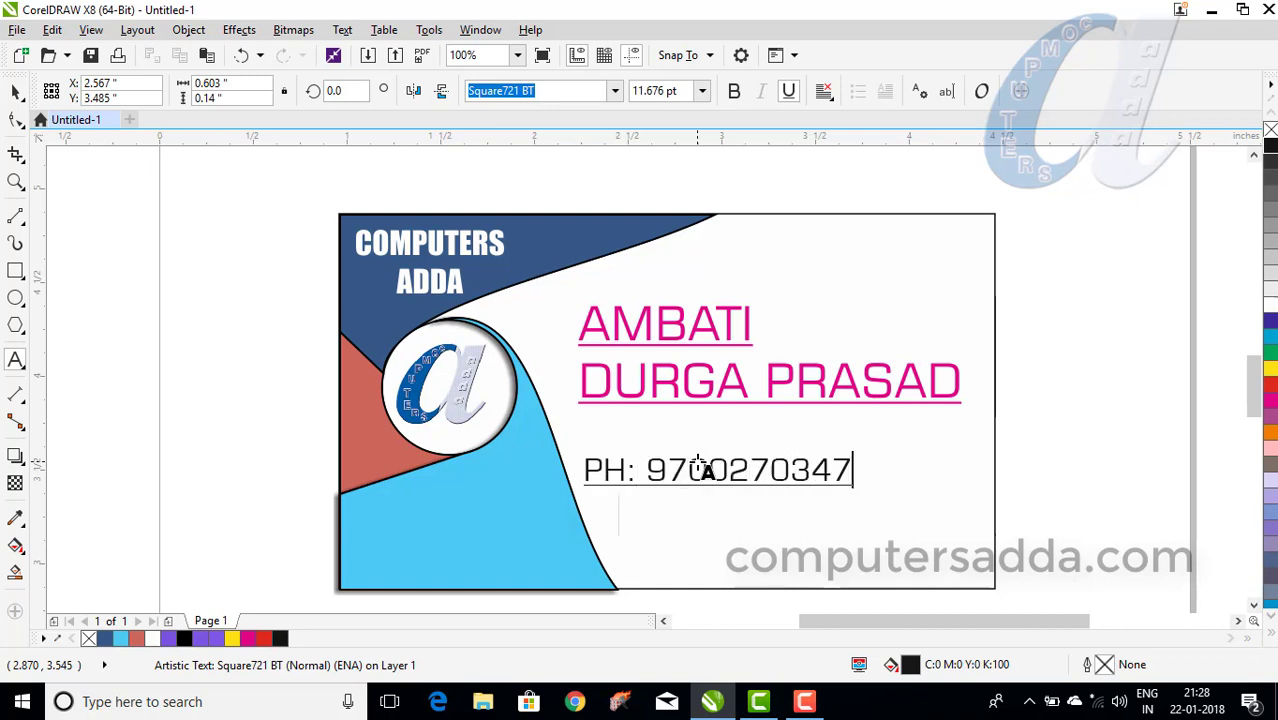
{"action": "key", "text": "ctrl+space"}
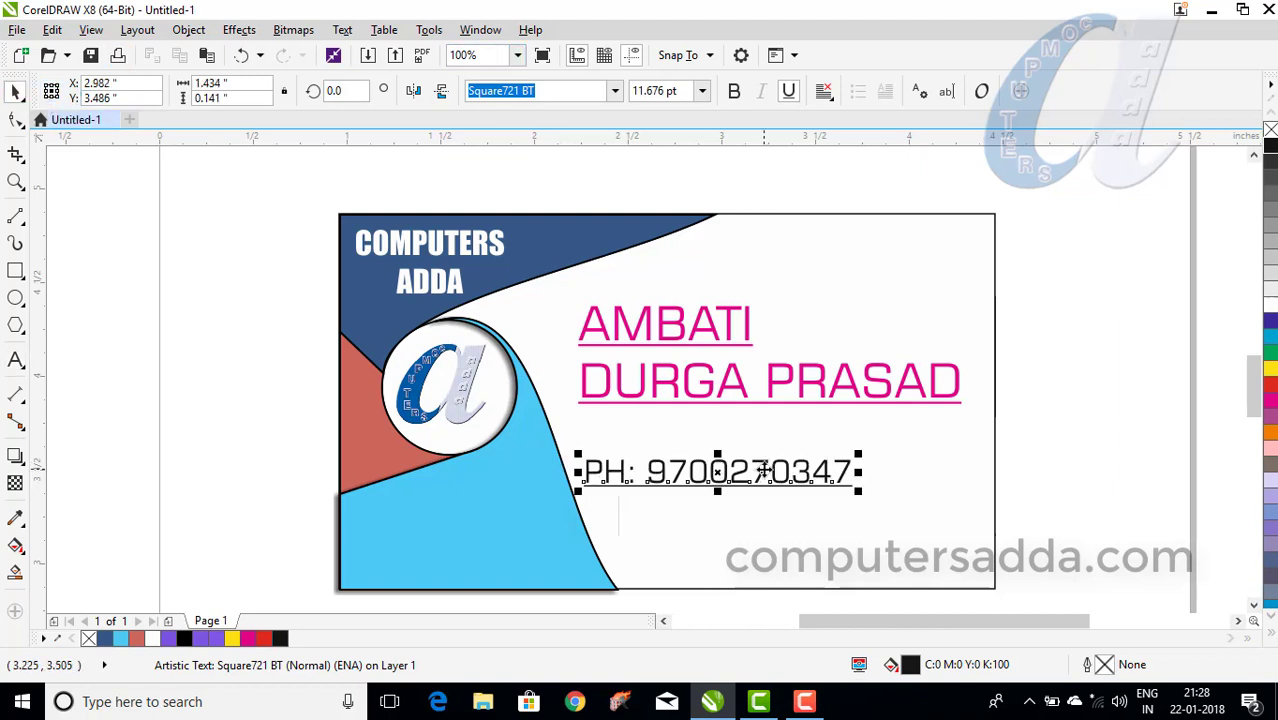
{"action": "left_click_drag", "start_coordinate": [763, 469], "coordinate": [824, 504]}
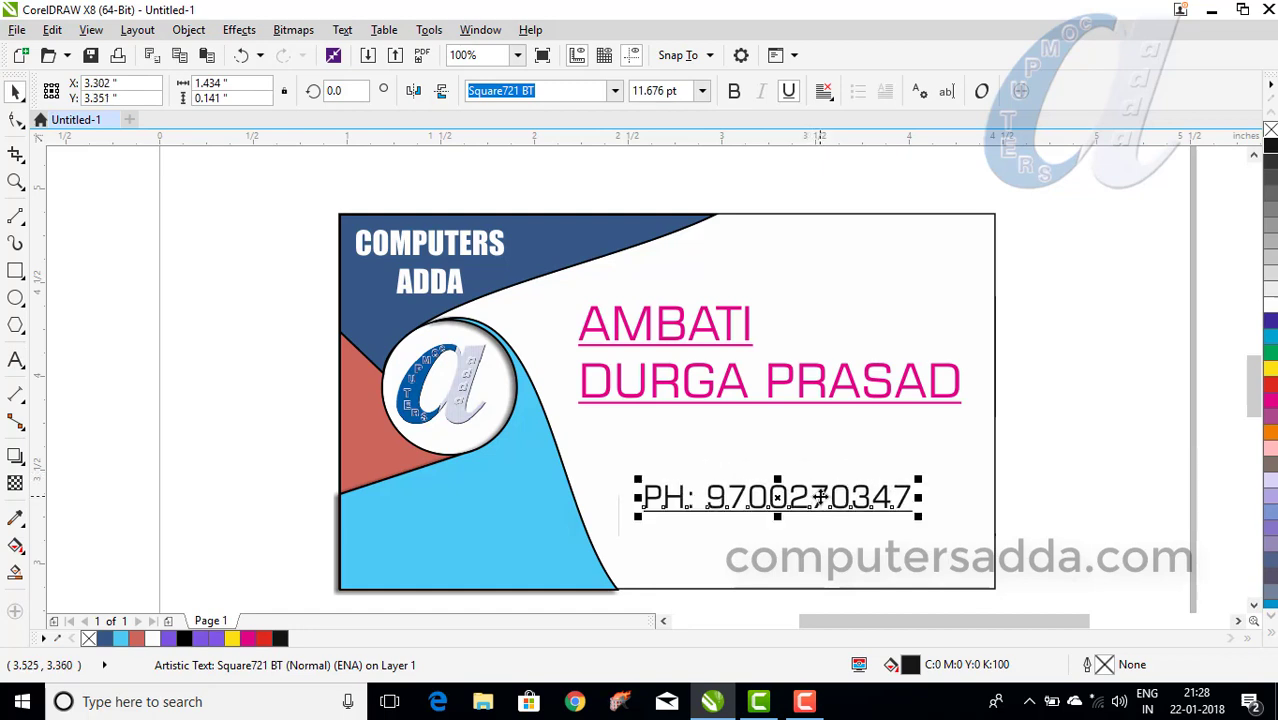